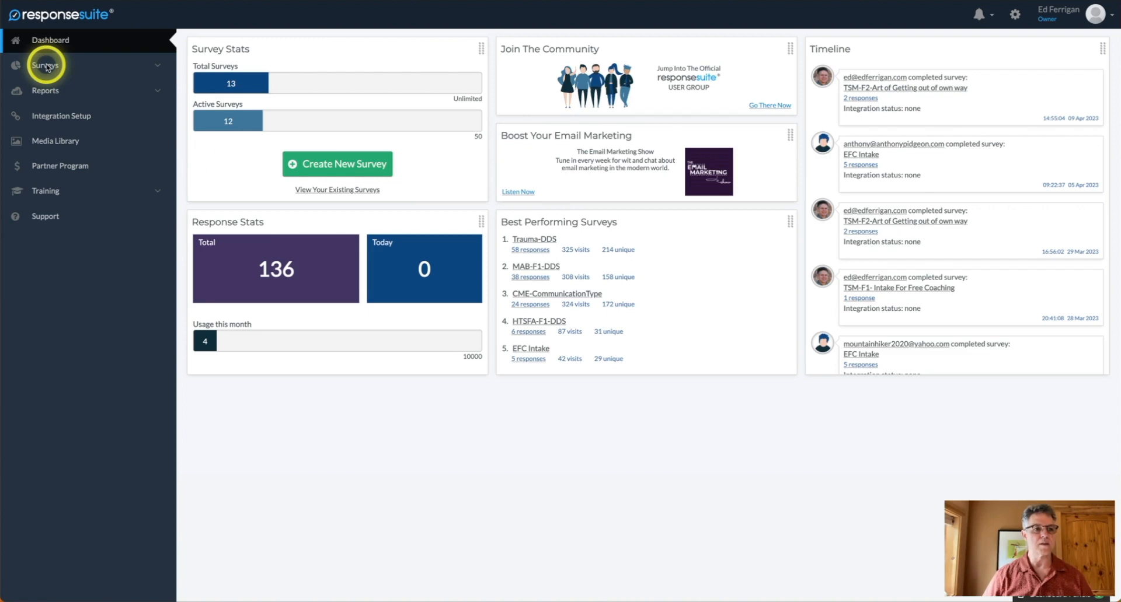
Open the full list of all 13 surveys, then the list of all reports.
{"action": "left_click", "coordinate": [50, 66]}
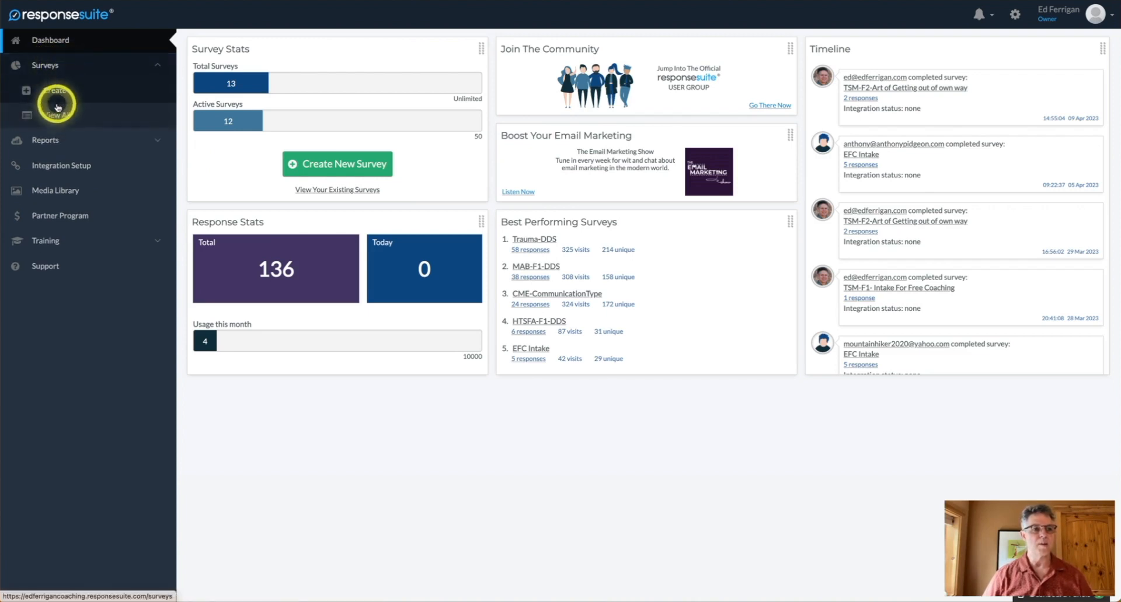
{"action": "left_click", "coordinate": [58, 112]}
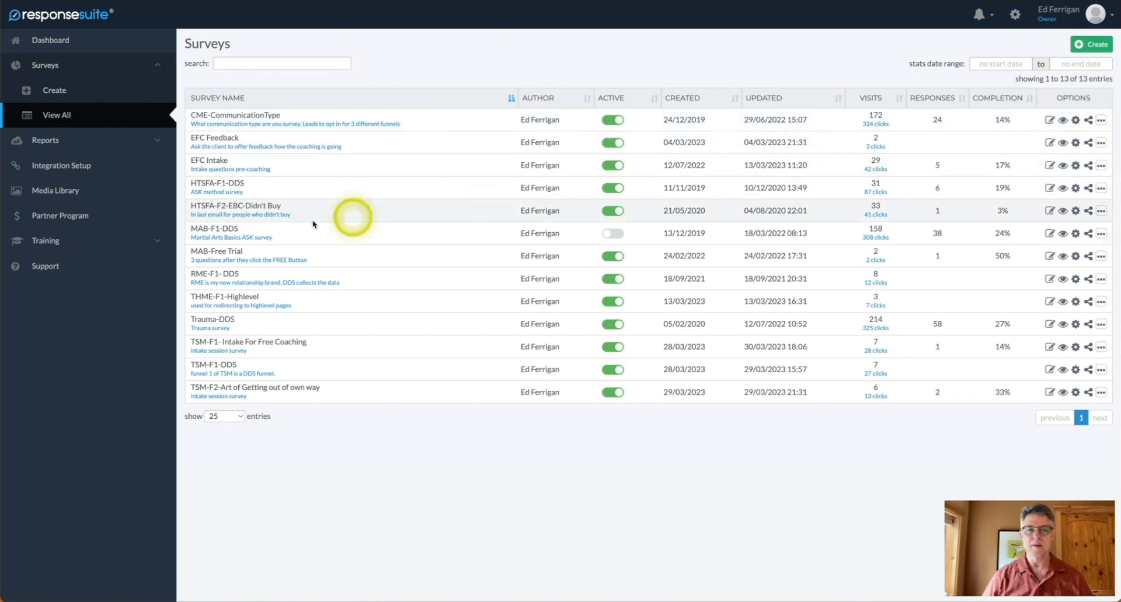
{"action": "left_click", "coordinate": [45, 140]}
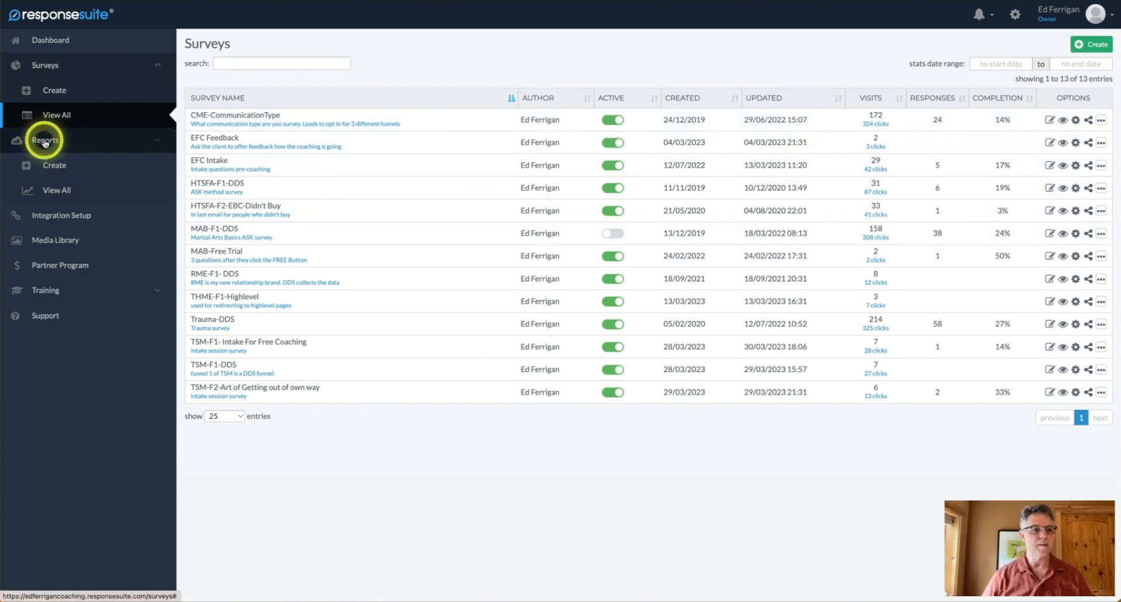
{"action": "left_click", "coordinate": [59, 193]}
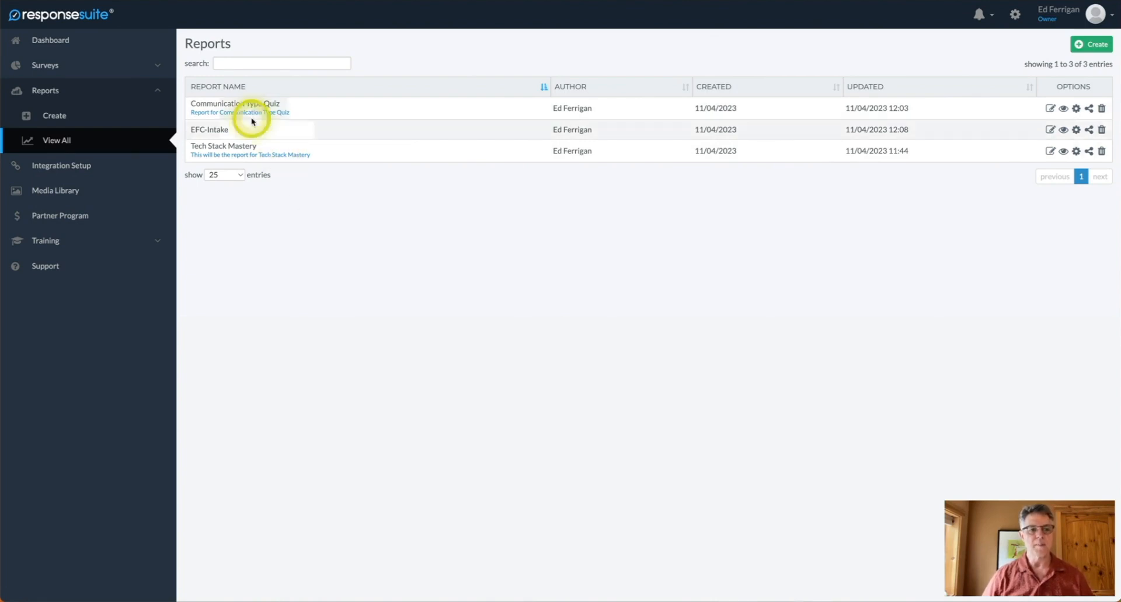
View the Communication Type Quiz report's answer pie charts, then close it to return to Reports.
{"action": "mouse_move", "coordinate": [233, 106]}
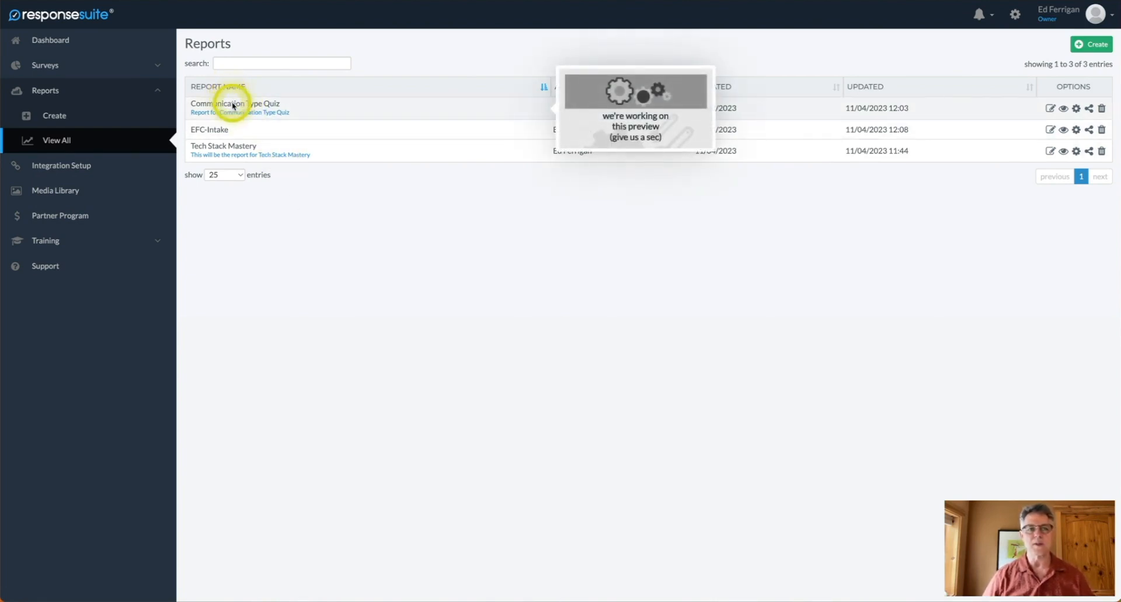
{"action": "left_click", "coordinate": [1074, 112]}
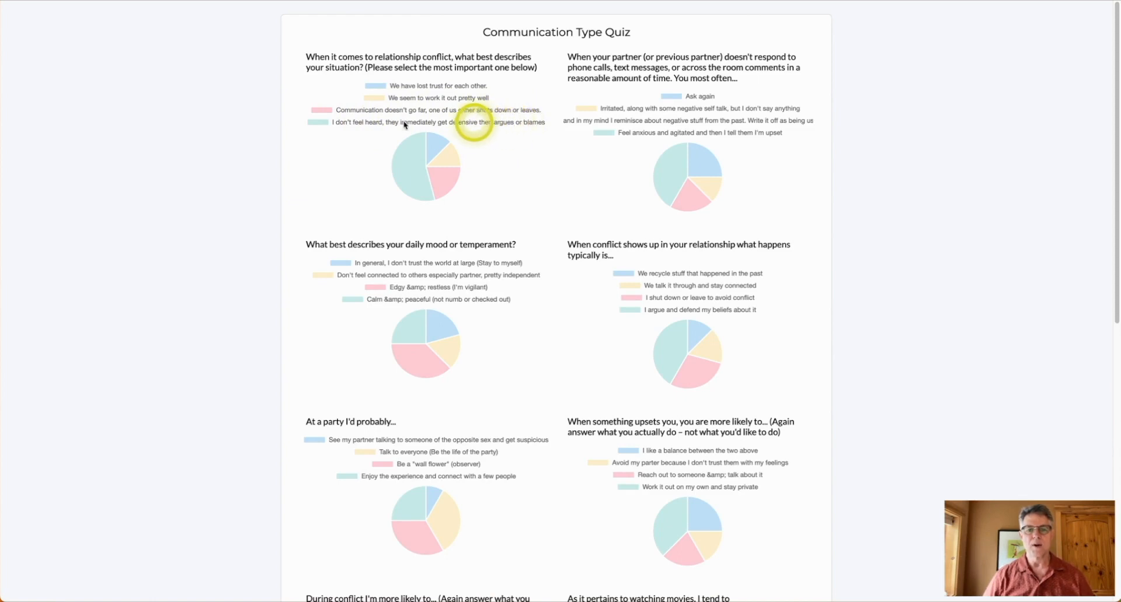
{"action": "mouse_move", "coordinate": [426, 145]}
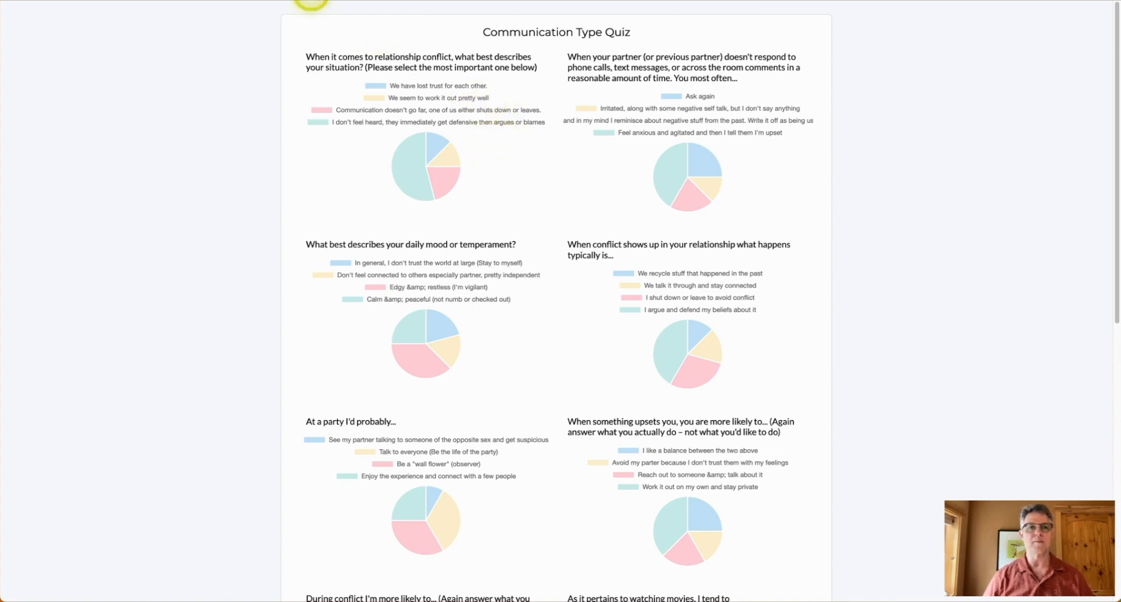
{"action": "key", "text": "super+w"}
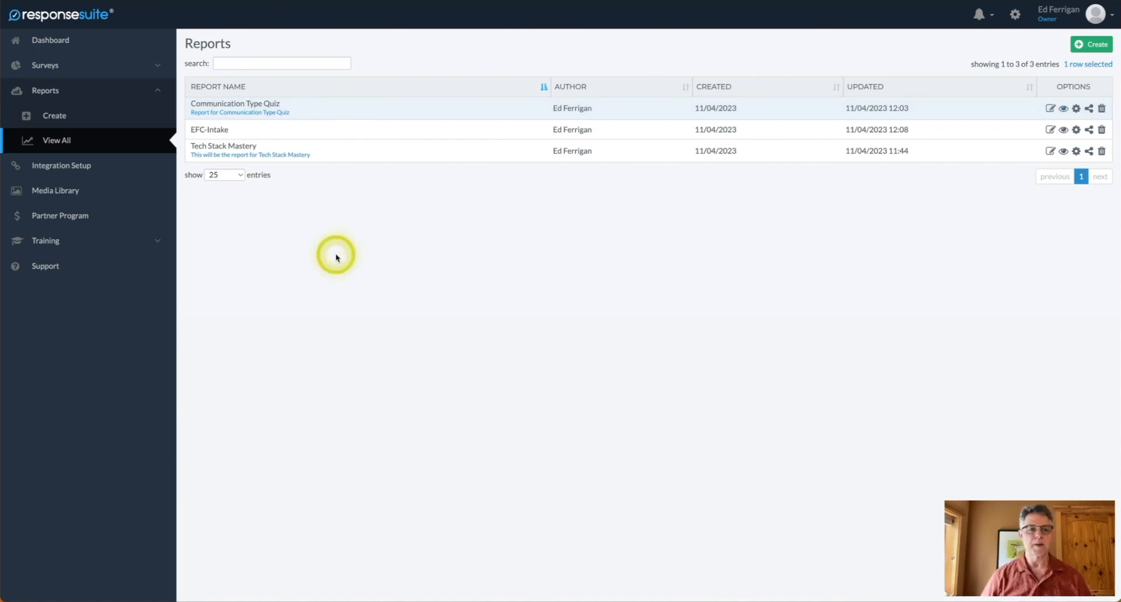
Browse the Marketing, Membership, Productivity, Audiences and Storage integrations, then open the Media Library.
{"action": "left_click", "coordinate": [44, 168]}
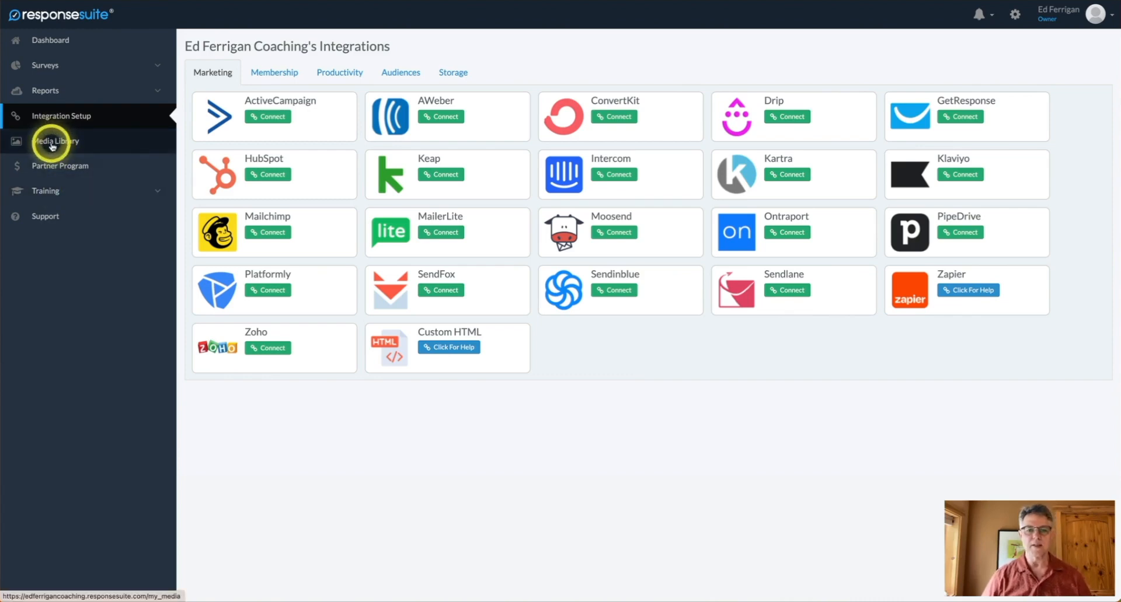
{"action": "left_click", "coordinate": [53, 146]}
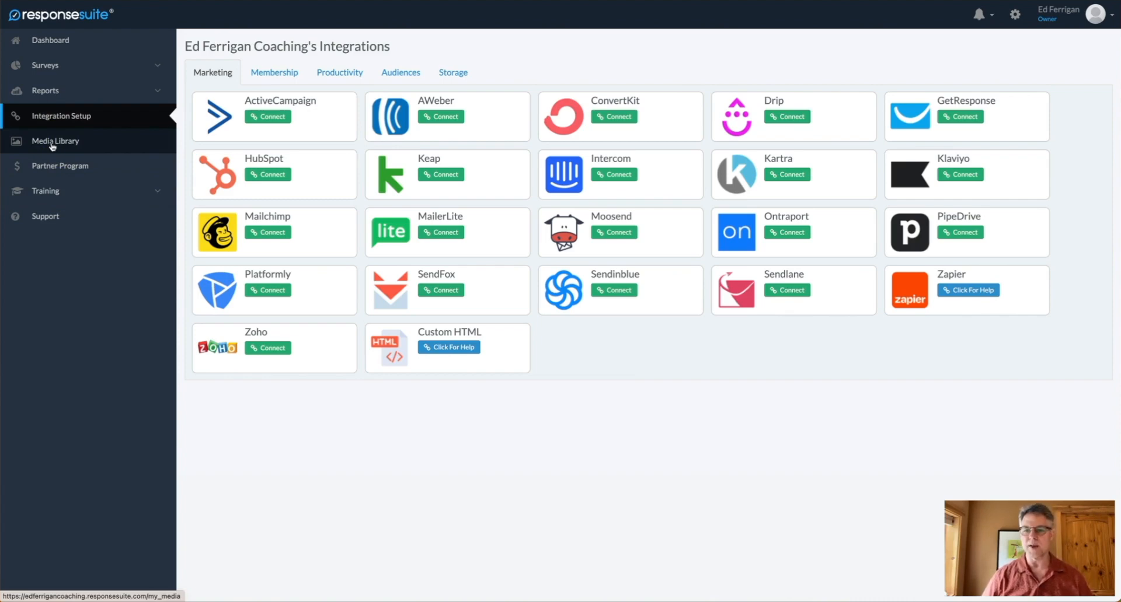
{"action": "left_click", "coordinate": [62, 146]}
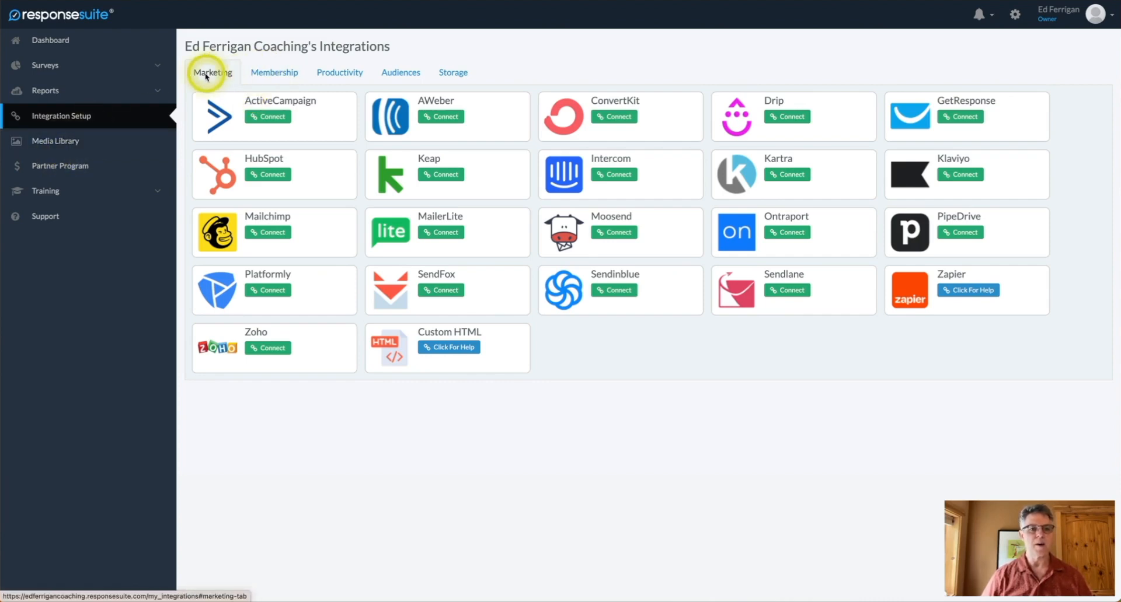
{"action": "left_click", "coordinate": [262, 75]}
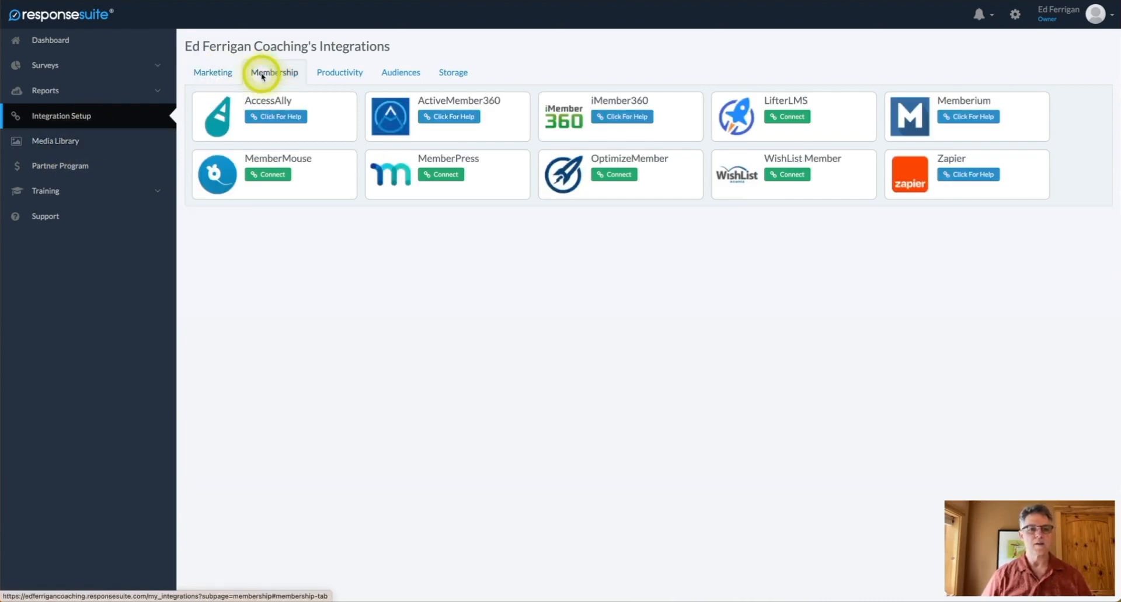
{"action": "left_click", "coordinate": [347, 77]}
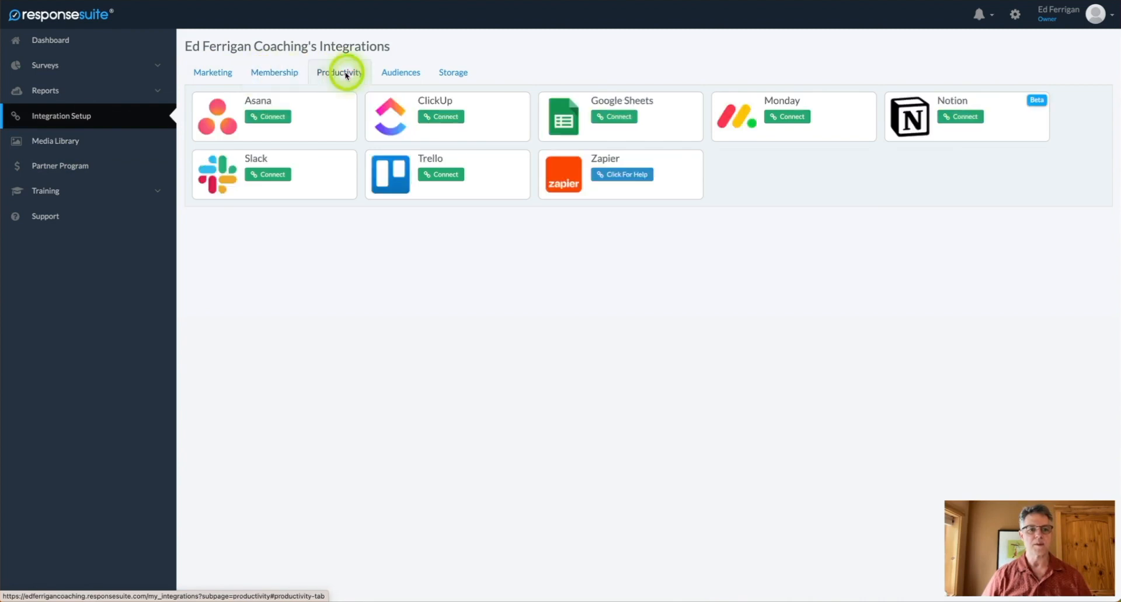
{"action": "left_click", "coordinate": [401, 78]}
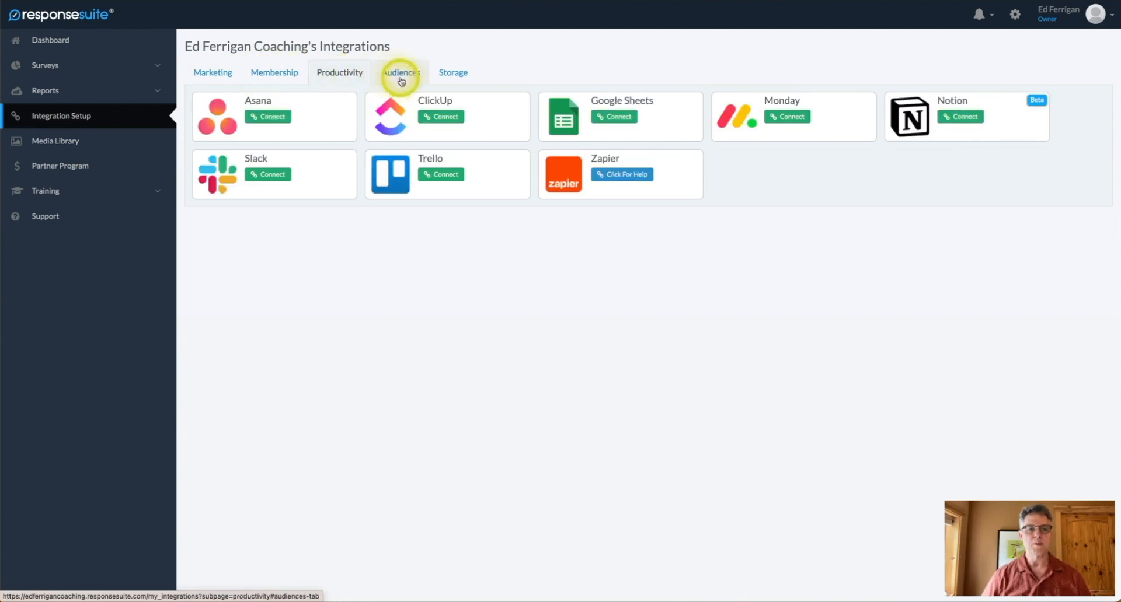
{"action": "left_click", "coordinate": [450, 76]}
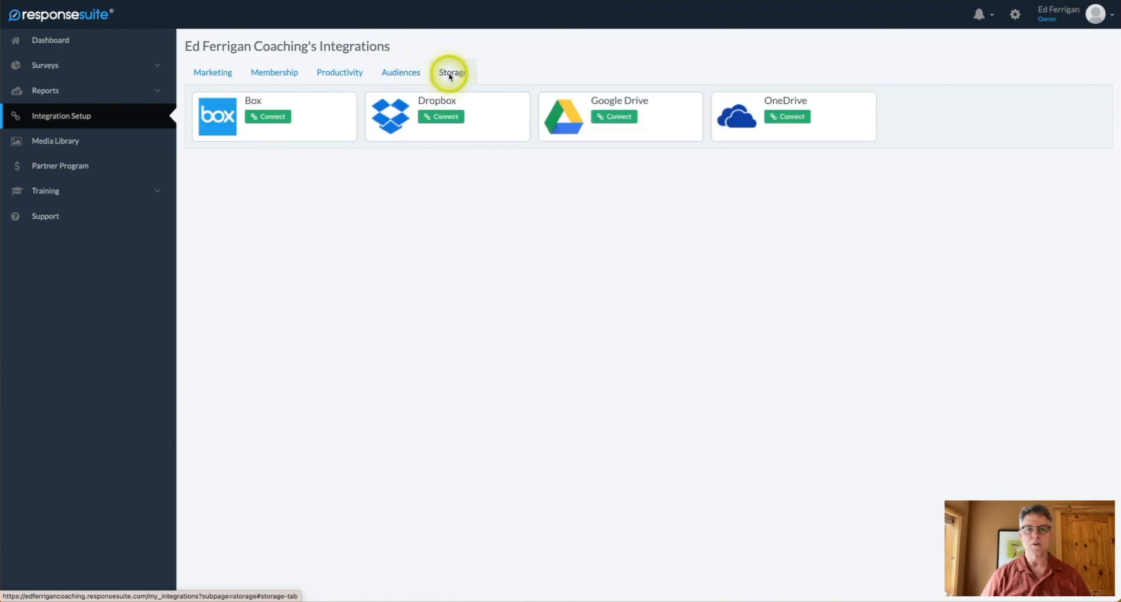
{"action": "left_click", "coordinate": [223, 79]}
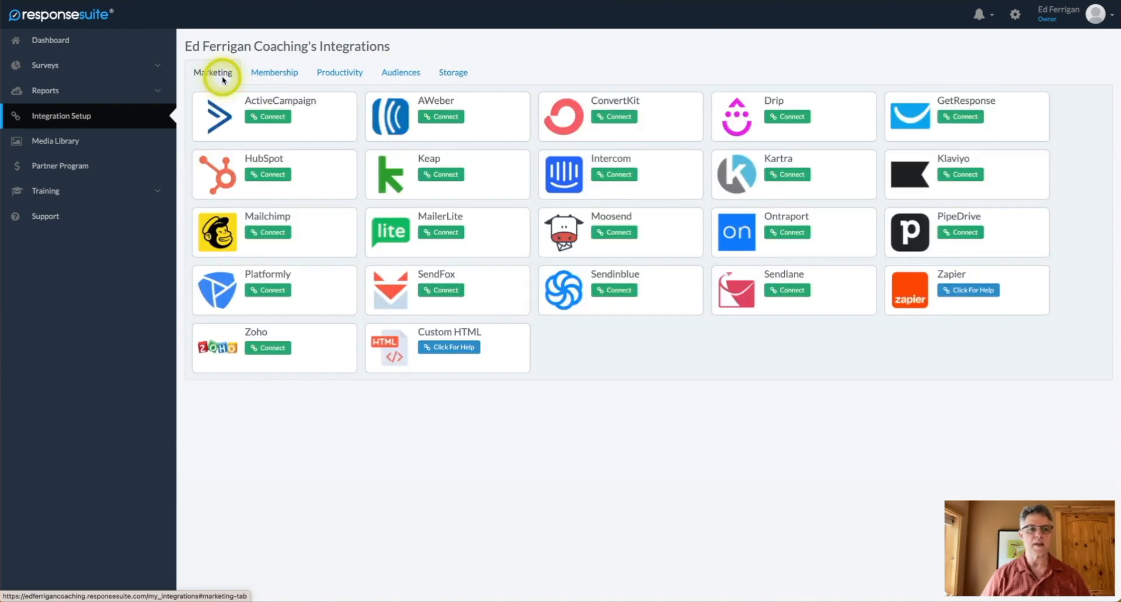
{"action": "left_click", "coordinate": [50, 144]}
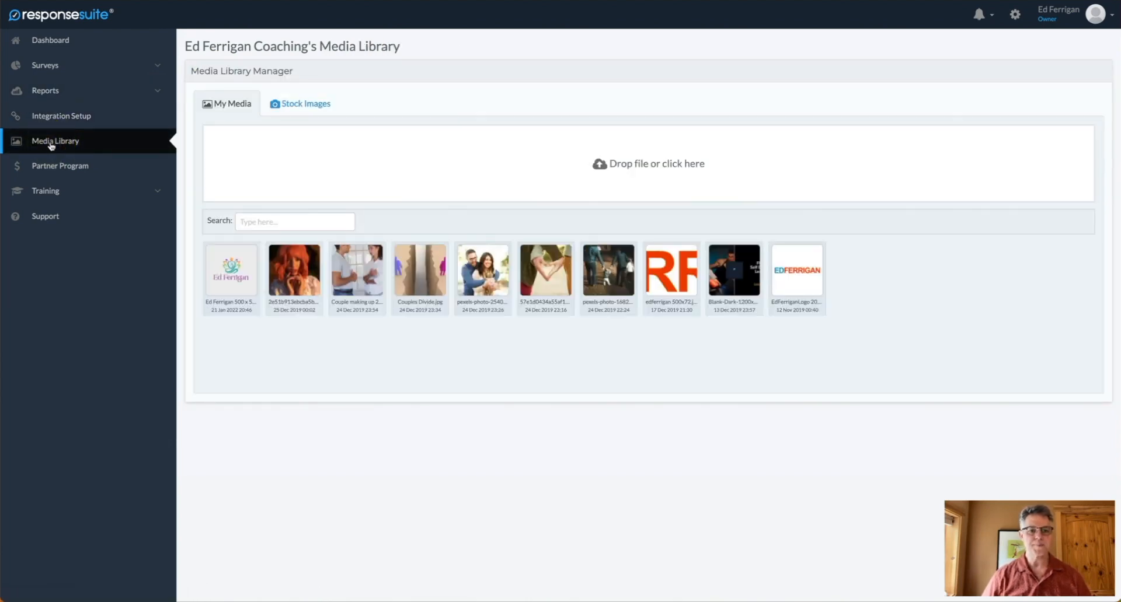
Visit the Partner Program page and the Training Tutorials page.
{"action": "left_click", "coordinate": [50, 167]}
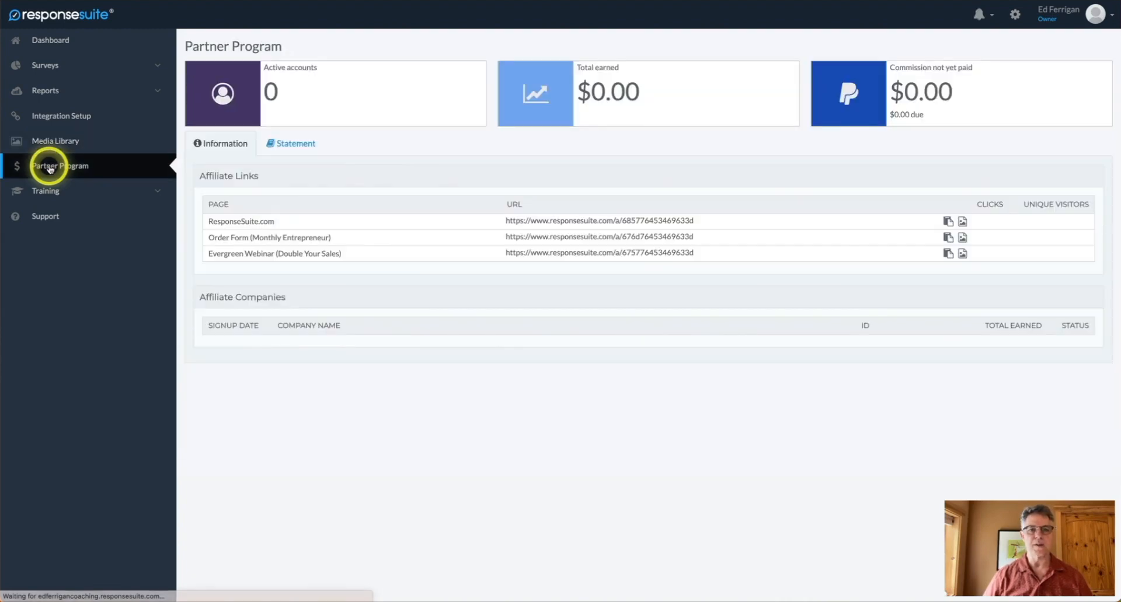
{"action": "left_click", "coordinate": [48, 195]}
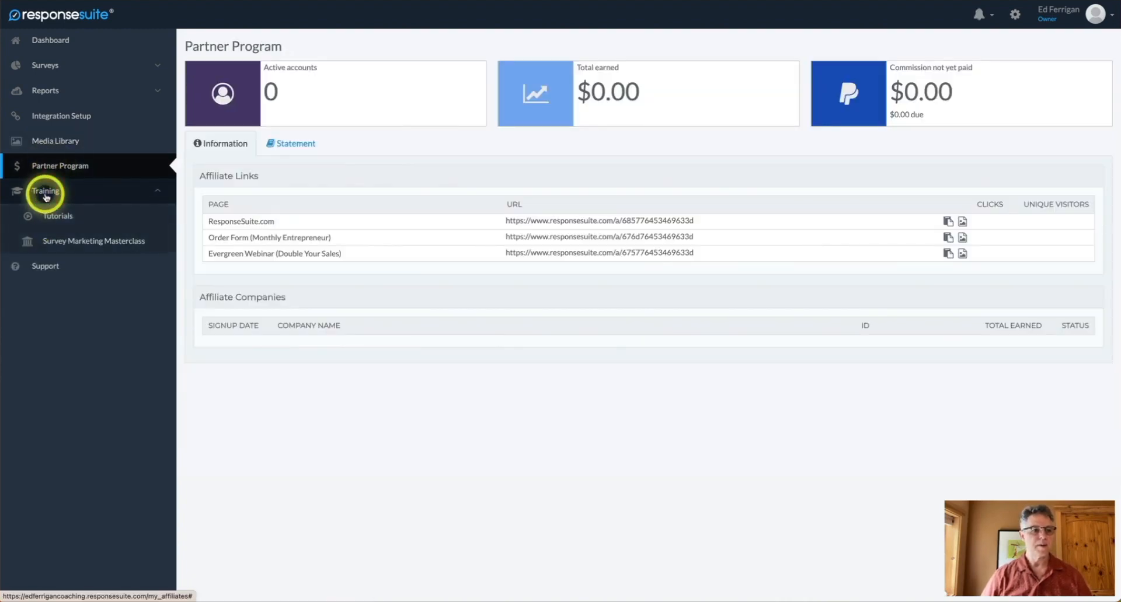
{"action": "left_click", "coordinate": [51, 216]}
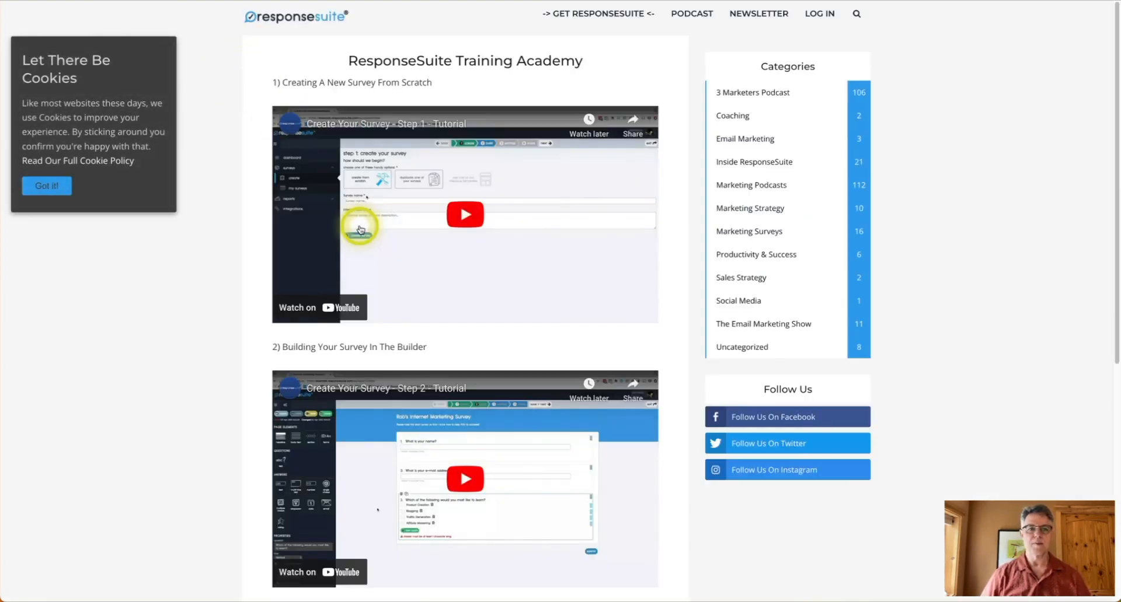
{"action": "scroll", "coordinate": [371, 293], "scroll_direction": "down", "scroll_amount": 3}
{"action": "scroll", "coordinate": [372, 294], "scroll_direction": "up", "scroll_amount": 3}
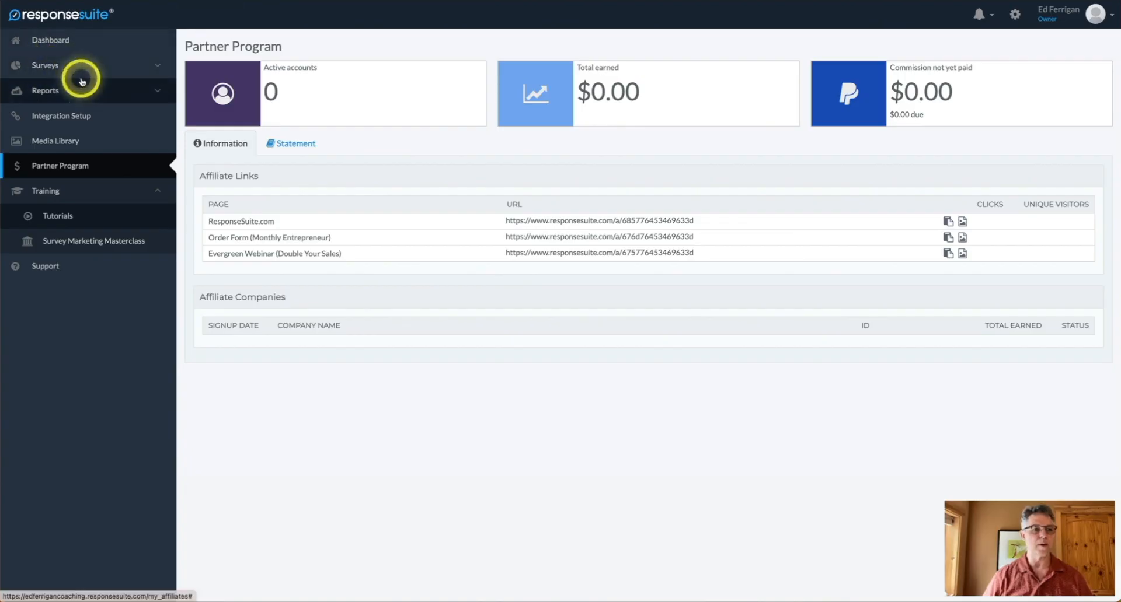
{"action": "left_click", "coordinate": [52, 67]}
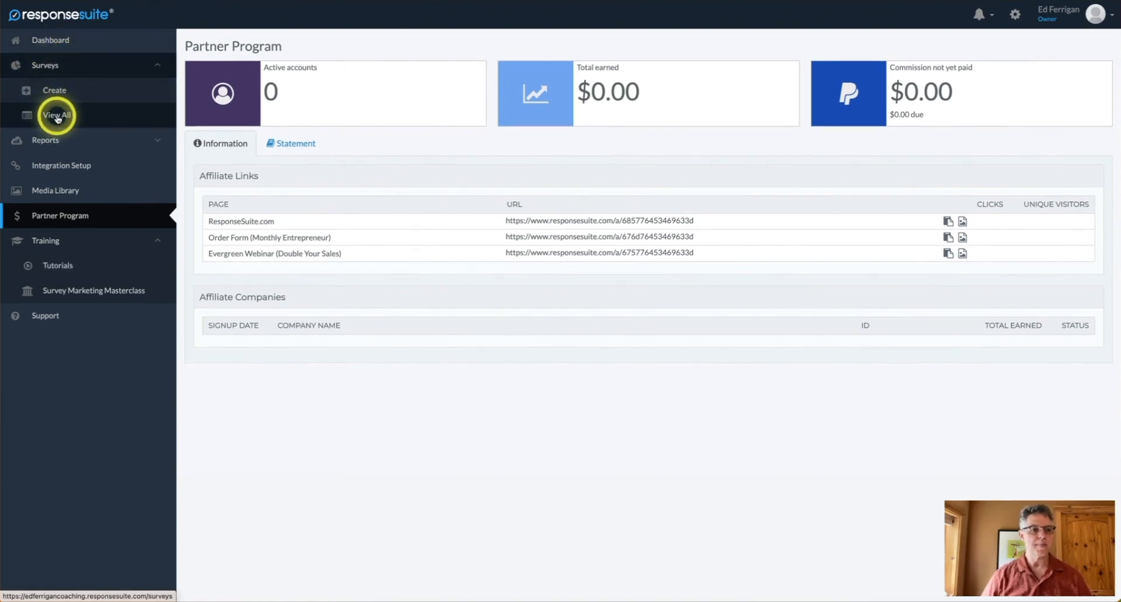
Create a from-scratch survey named 'Test Survey' with purpose 'I just want to play around'.
{"action": "left_click", "coordinate": [52, 91]}
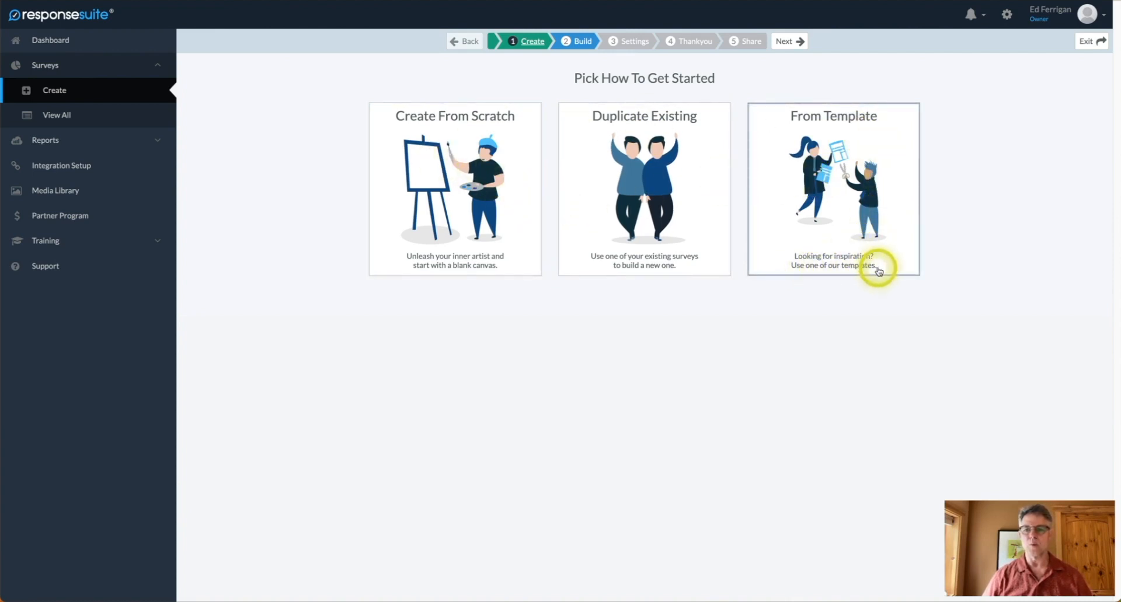
{"action": "left_click", "coordinate": [439, 149]}
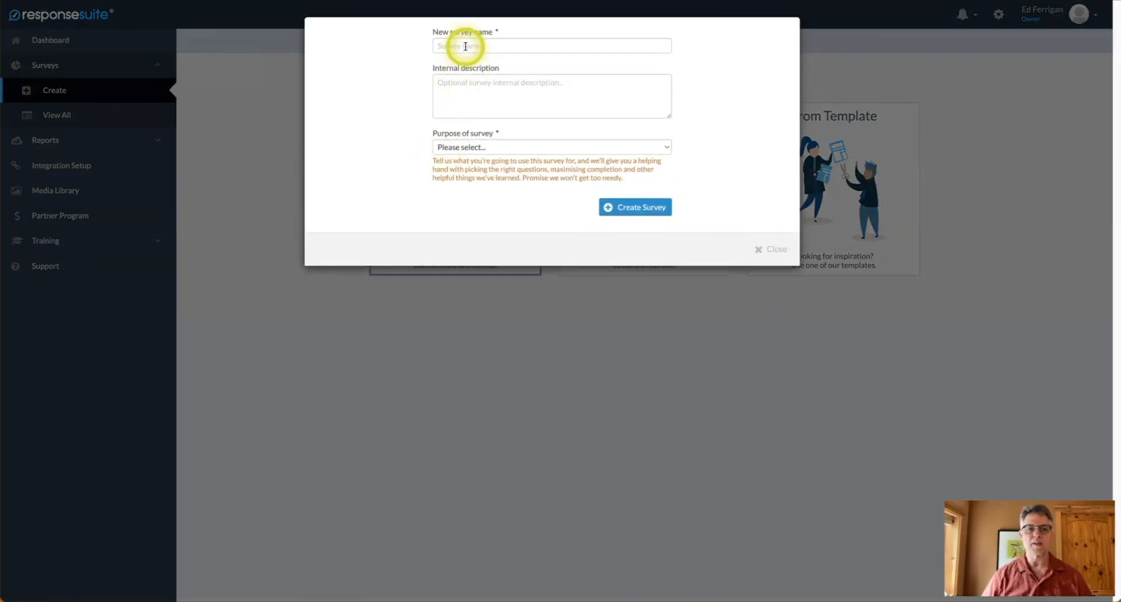
{"action": "left_click", "coordinate": [458, 45]}
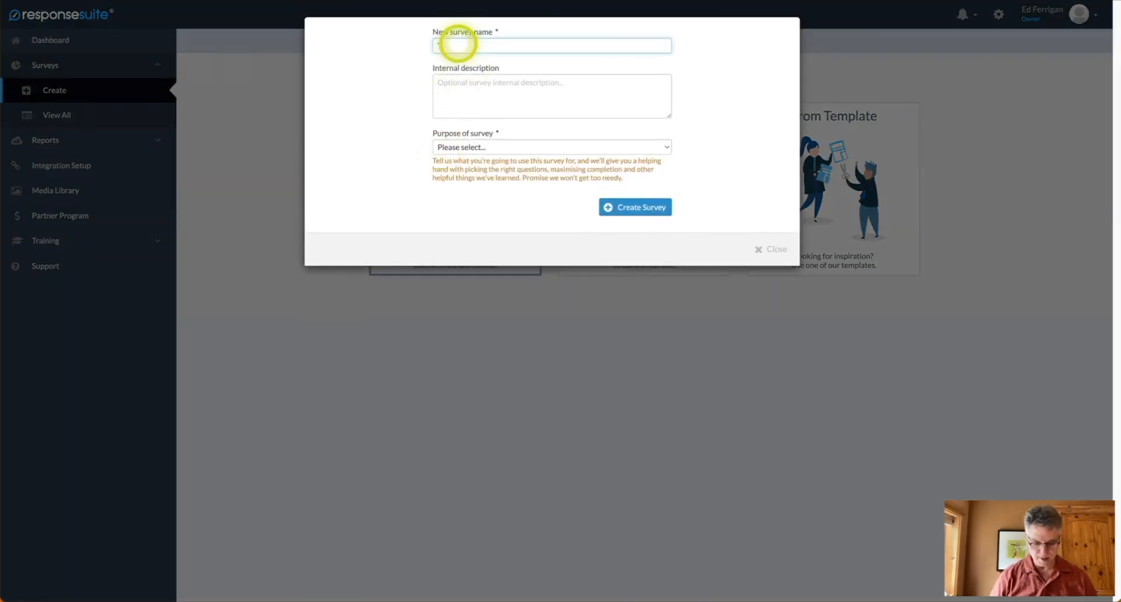
{"action": "type", "text": "Test Survey"}
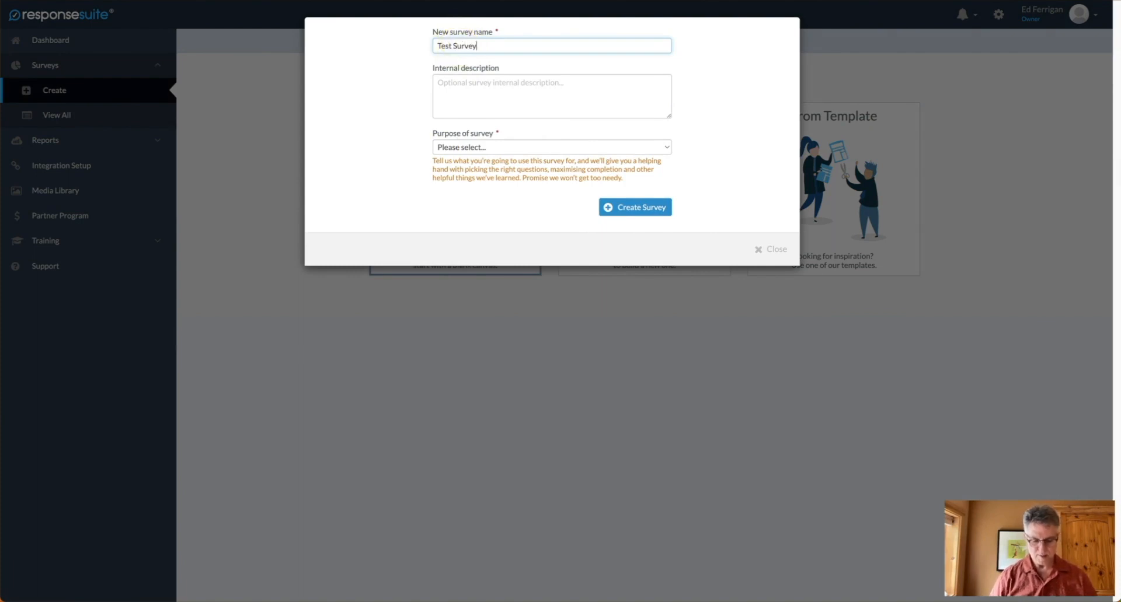
{"action": "left_click", "coordinate": [458, 153]}
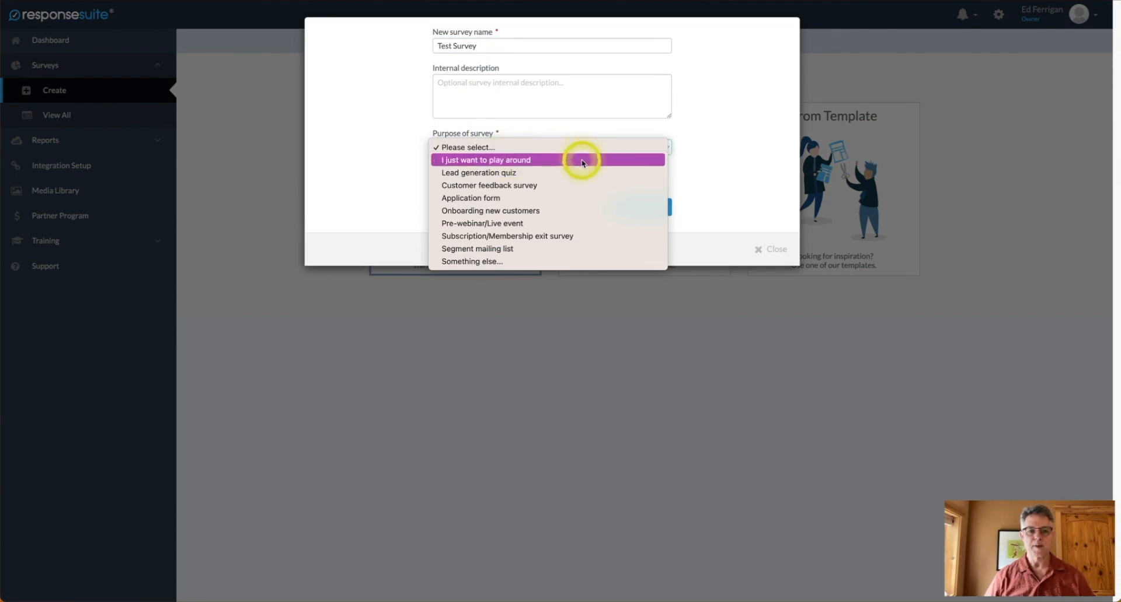
{"action": "left_click", "coordinate": [583, 160]}
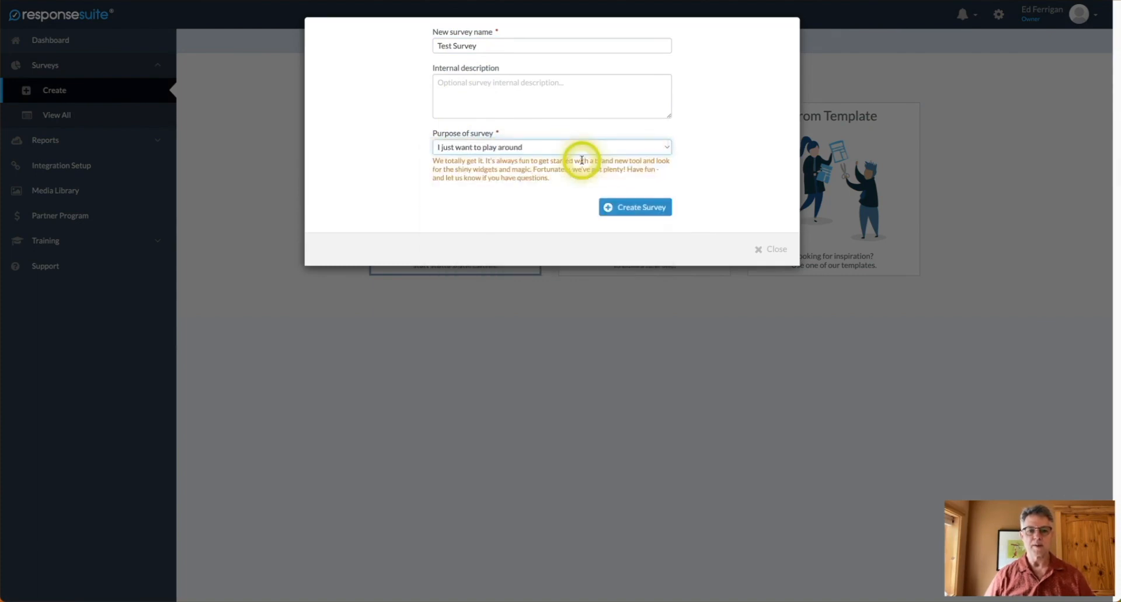
{"action": "left_click", "coordinate": [635, 210]}
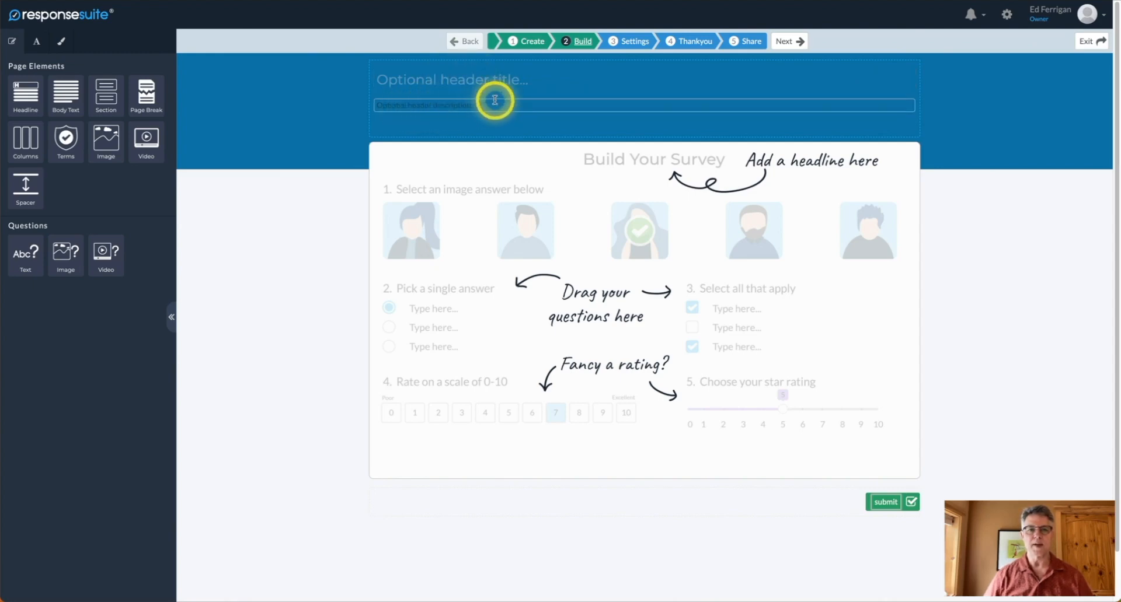
Set the survey header title to 'My Favorite Survey'.
{"action": "left_click", "coordinate": [461, 78]}
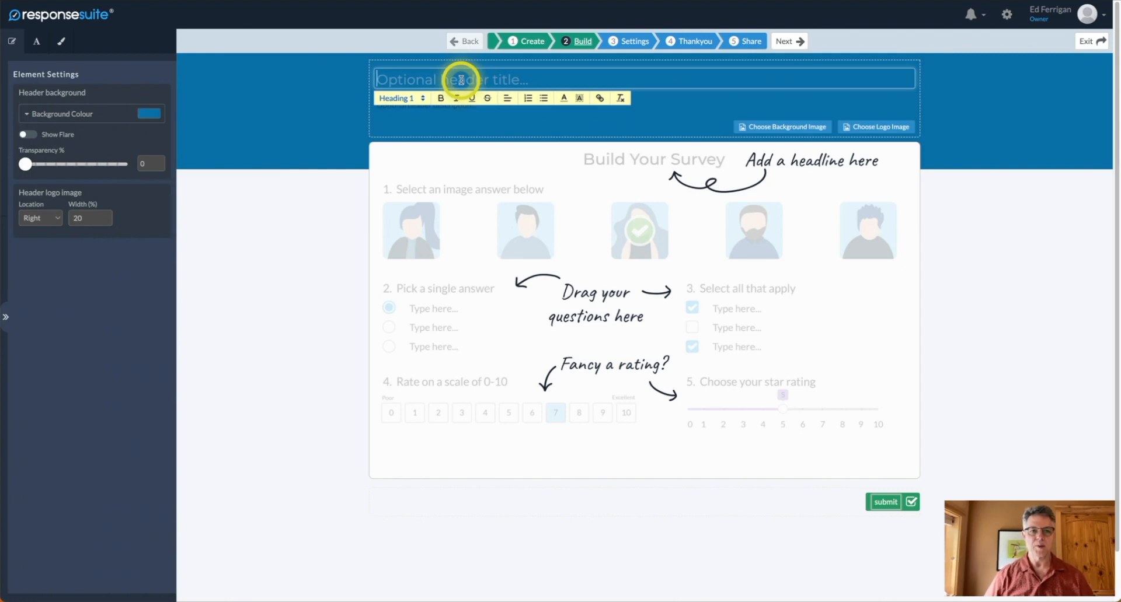
{"action": "type", "text": "My Favorite Survey"}
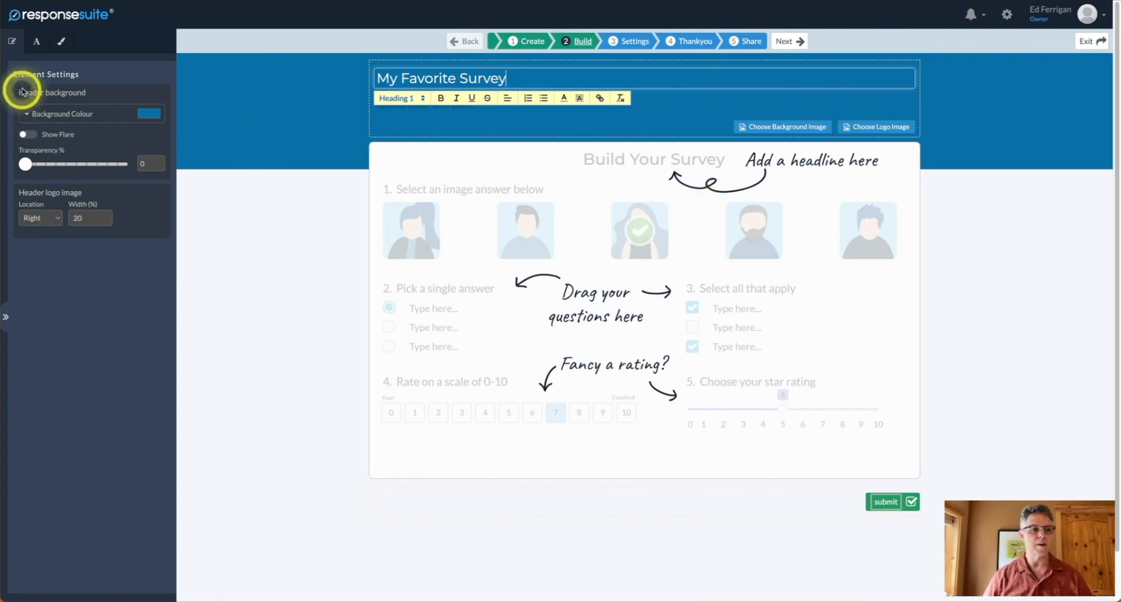
{"action": "left_click", "coordinate": [692, 167]}
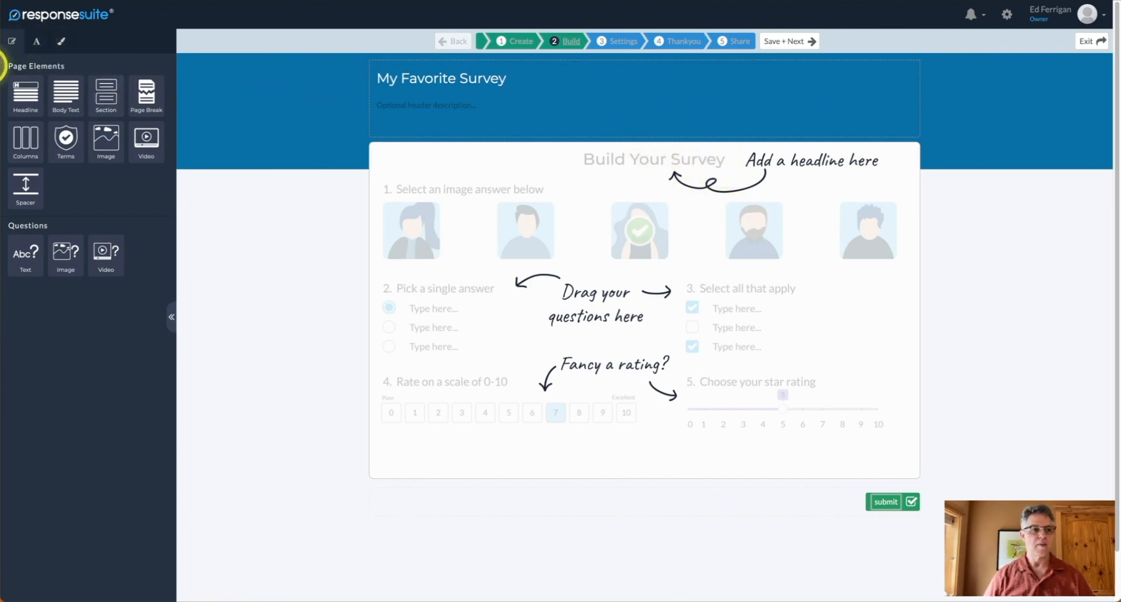
Add a centre-aligned headline reading 'This is my Headline'.
{"action": "left_click_drag", "start_coordinate": [25, 93], "coordinate": [448, 170]}
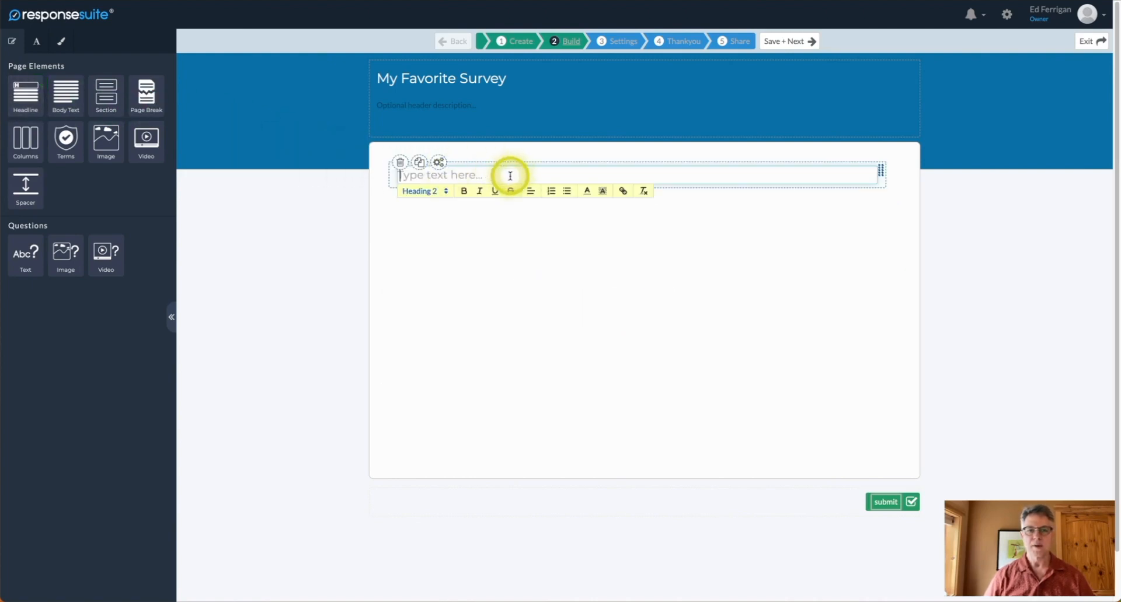
{"action": "type", "text": "This is"}
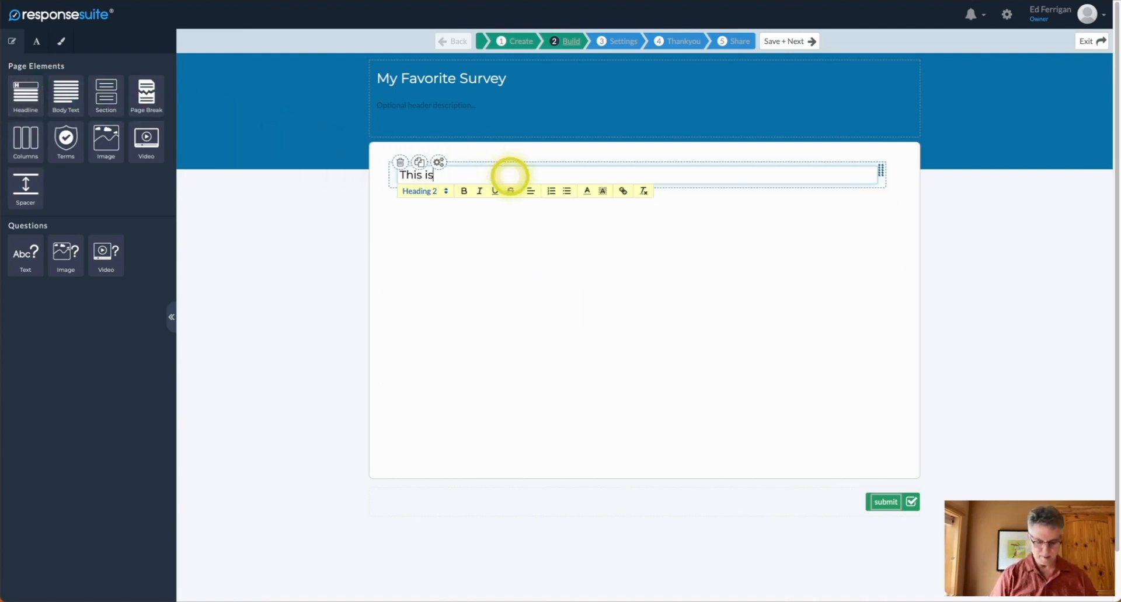
{"action": "type", "text": " my H"}
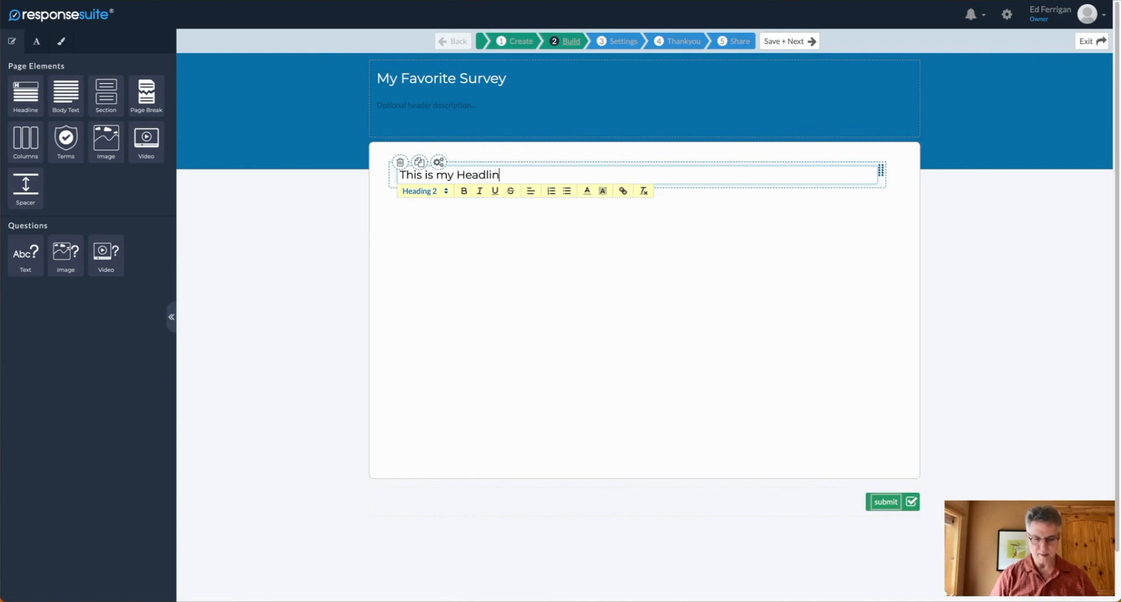
{"action": "left_click", "coordinate": [533, 198]}
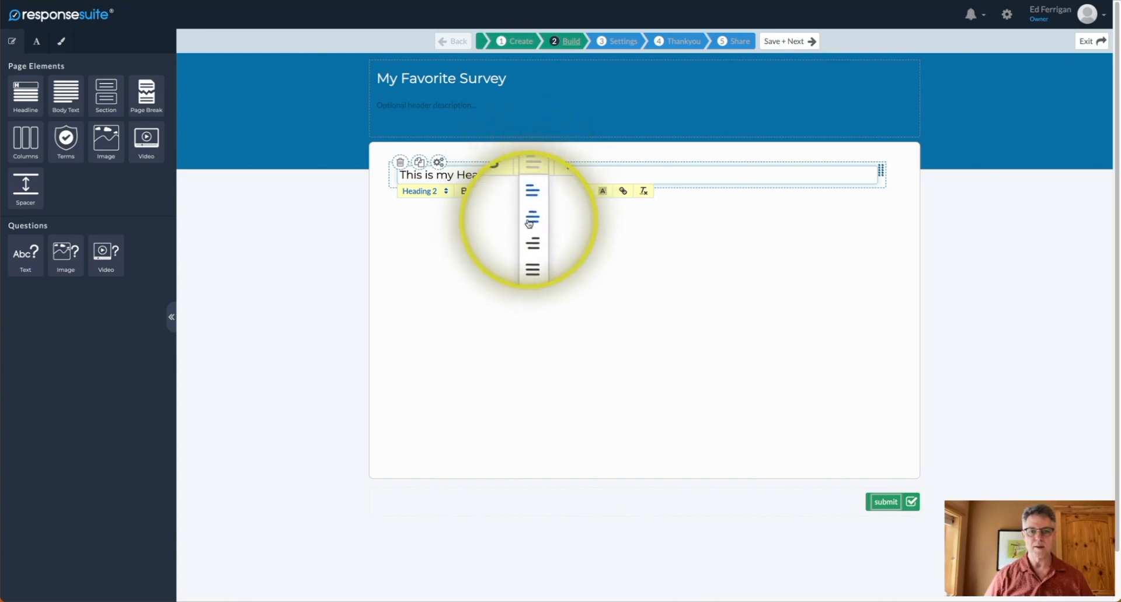
{"action": "left_click", "coordinate": [531, 220]}
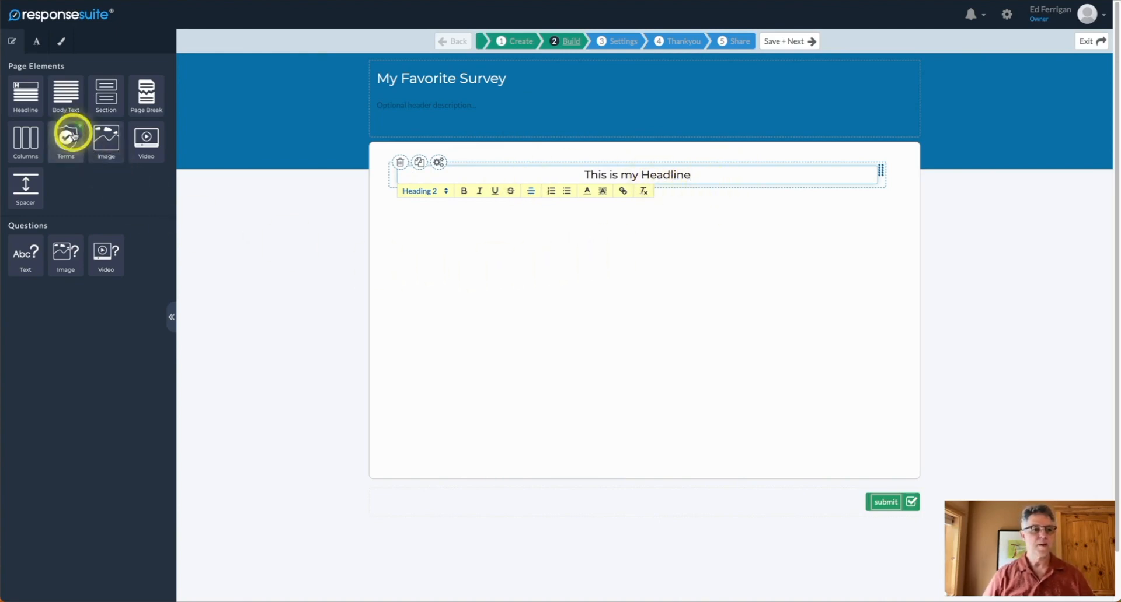
{"action": "left_click", "coordinate": [74, 105]}
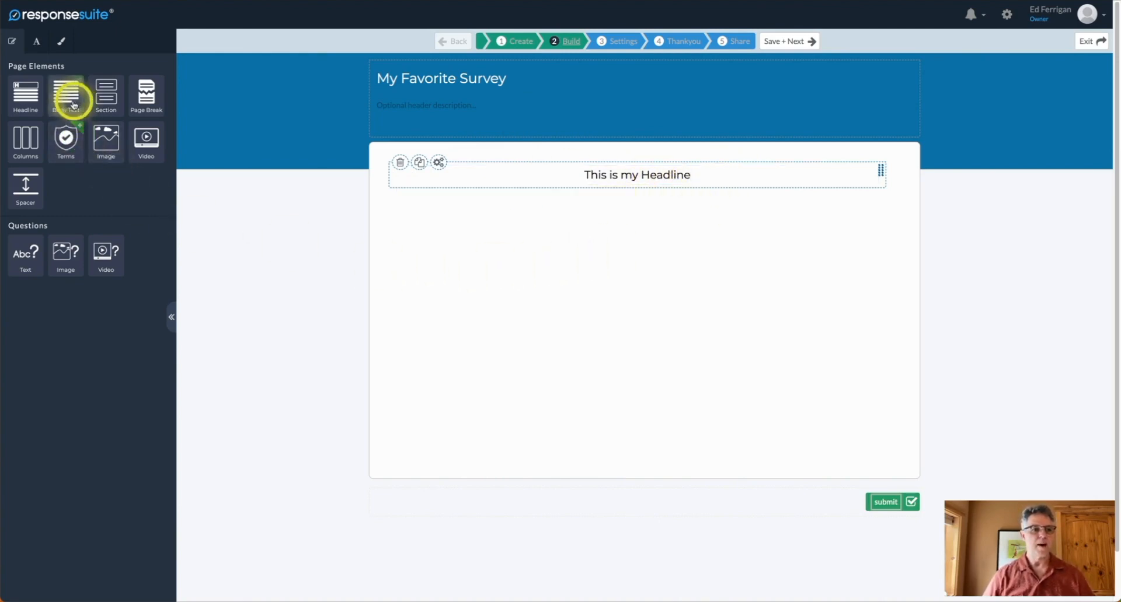
{"action": "left_click", "coordinate": [141, 97]}
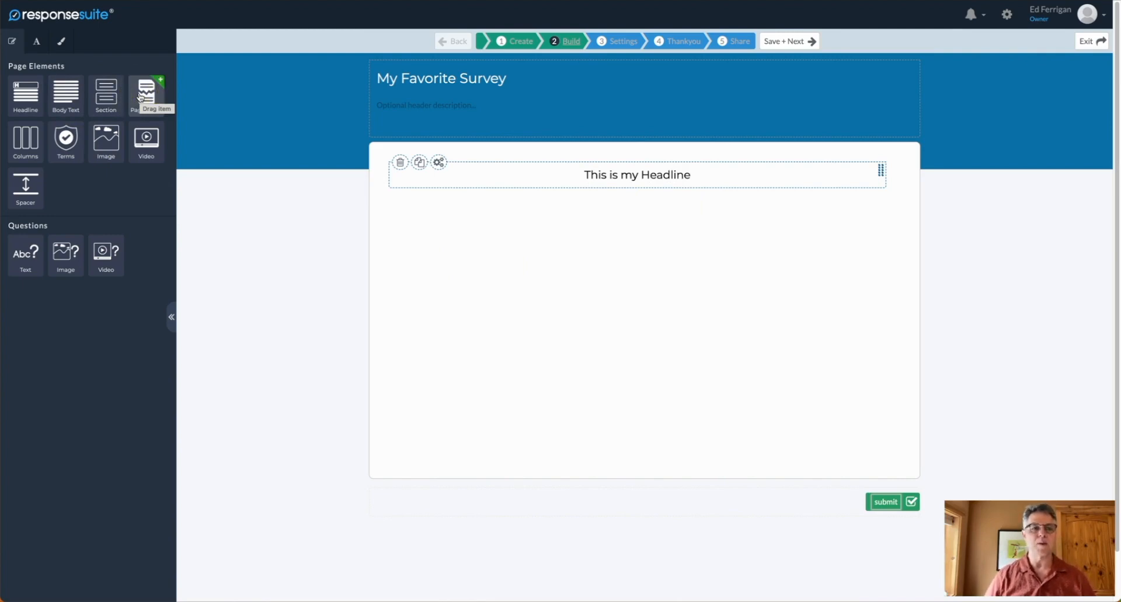
{"action": "left_click", "coordinate": [149, 98]}
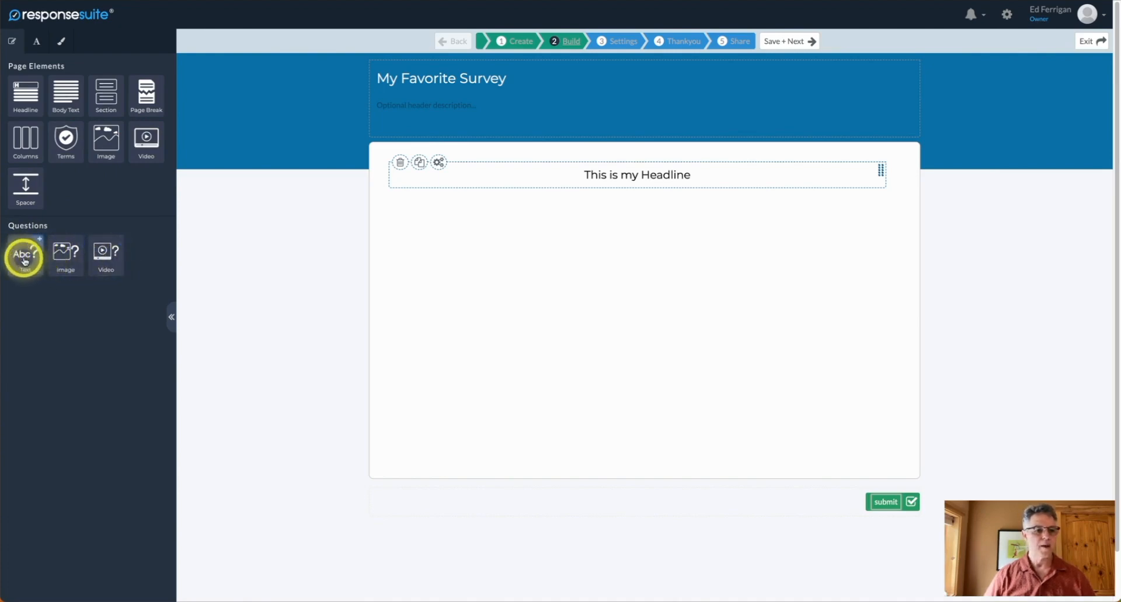
Add a question reading 'What is your gender?' below the headline.
{"action": "left_click_drag", "start_coordinate": [22, 252], "coordinate": [496, 253]}
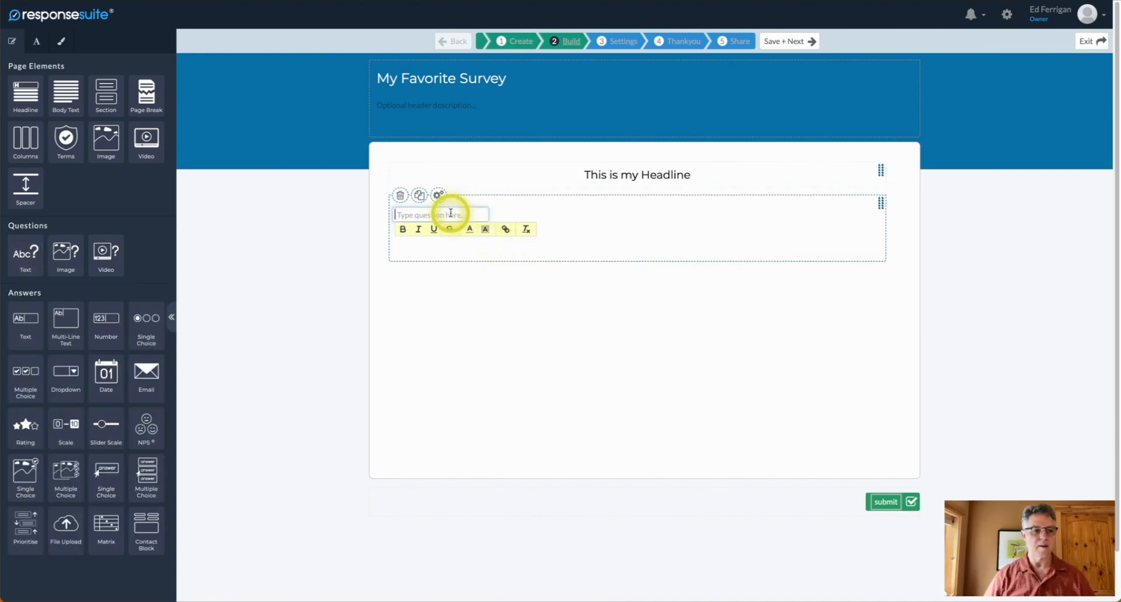
{"action": "left_click", "coordinate": [451, 214]}
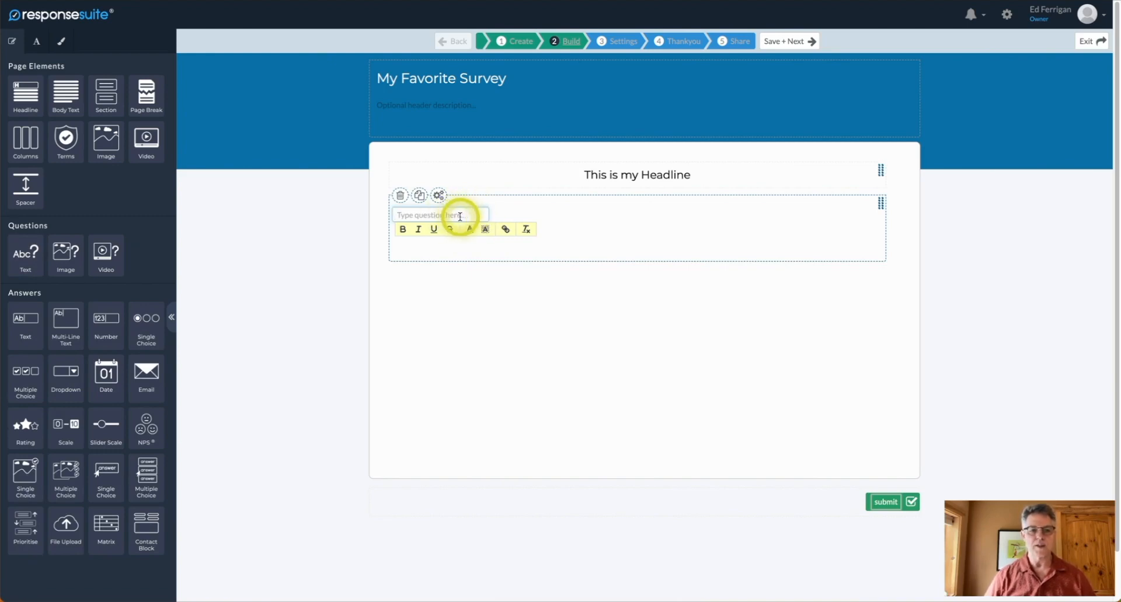
{"action": "type", "text": "W"}
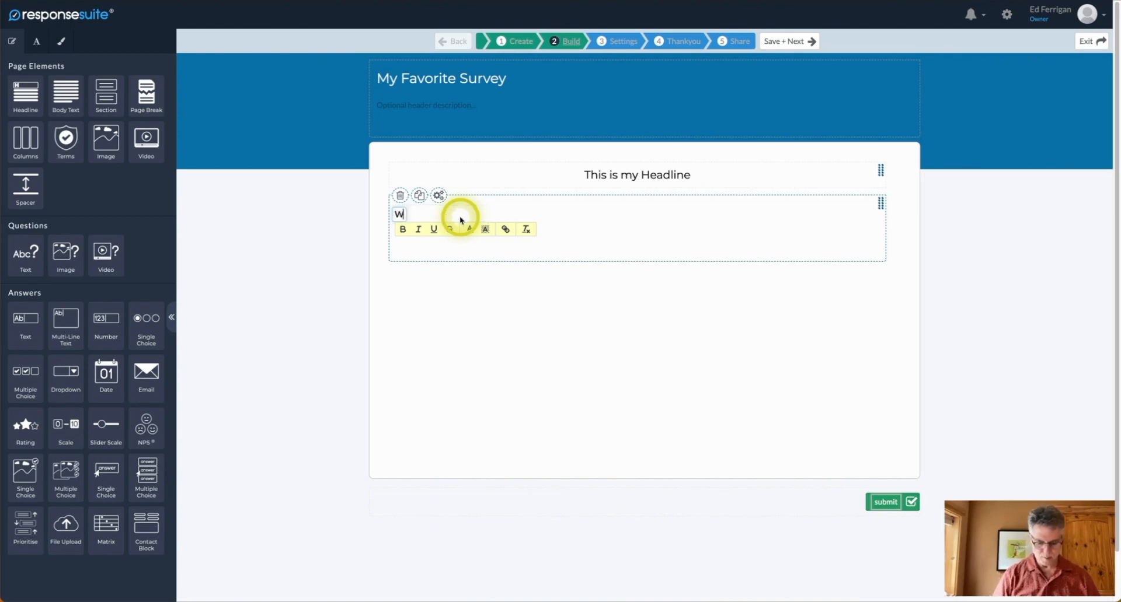
{"action": "type", "text": "hat is your gender?"}
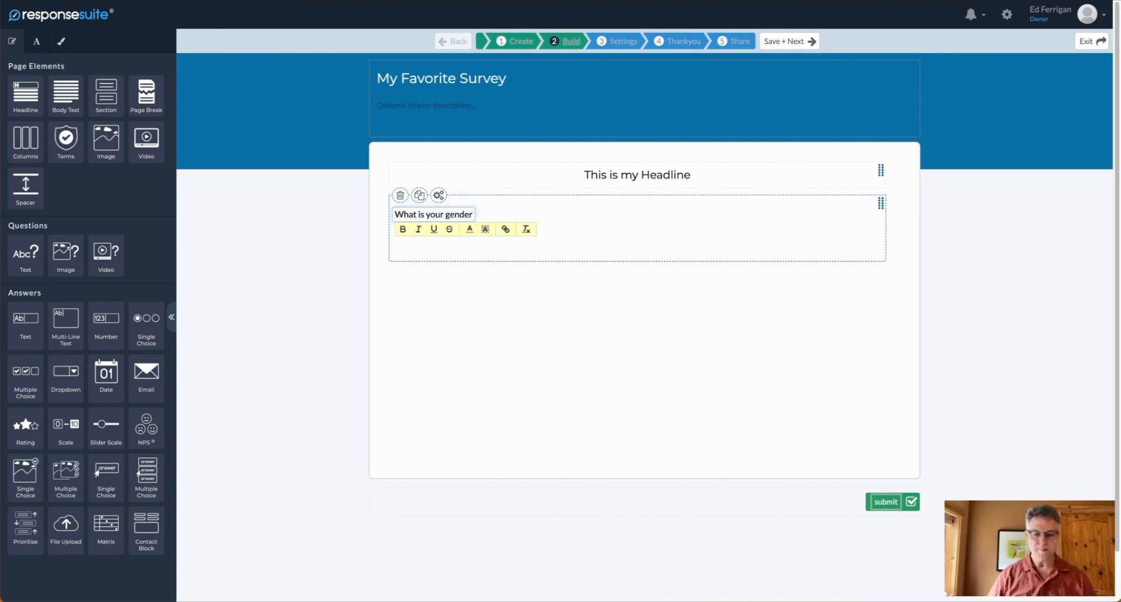
{"action": "left_click", "coordinate": [578, 209]}
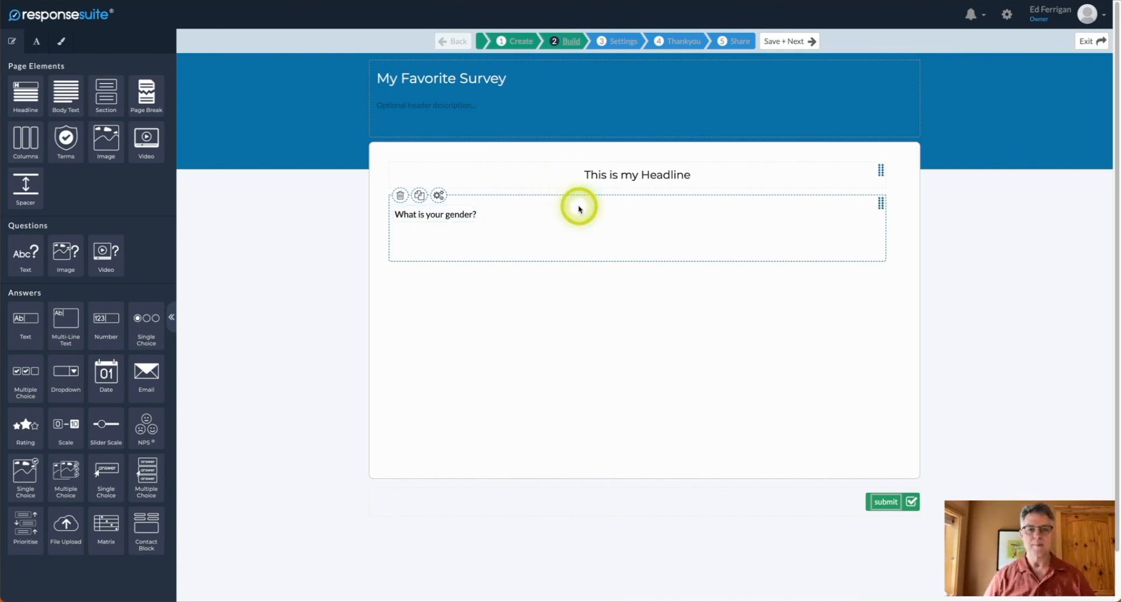
{"action": "left_click", "coordinate": [472, 236]}
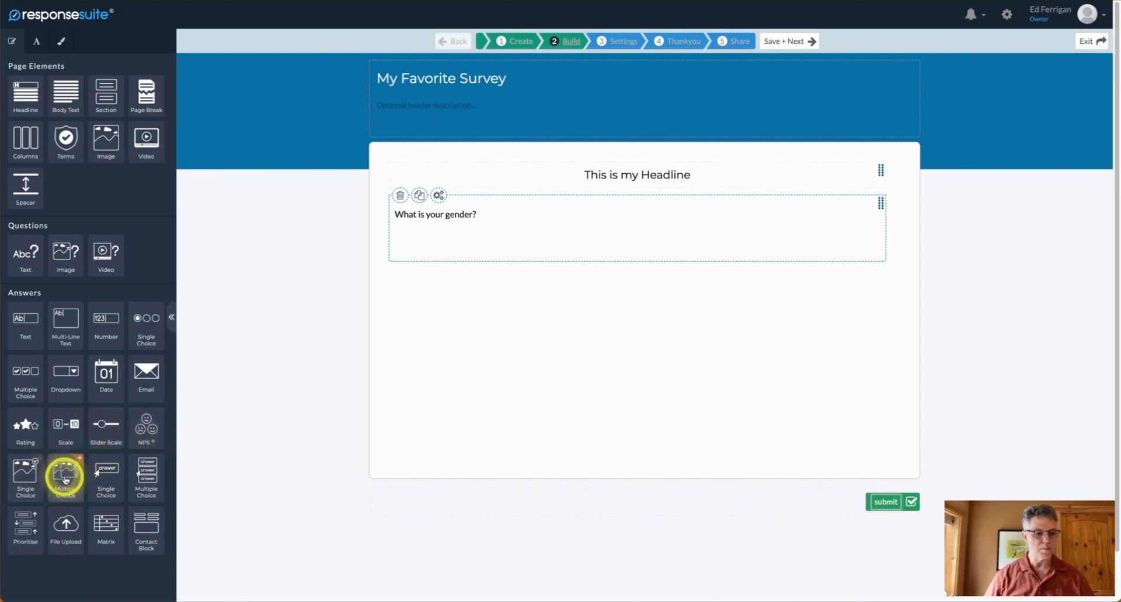
{"action": "scroll", "coordinate": [66, 480], "scroll_direction": "down", "scroll_amount": 1}
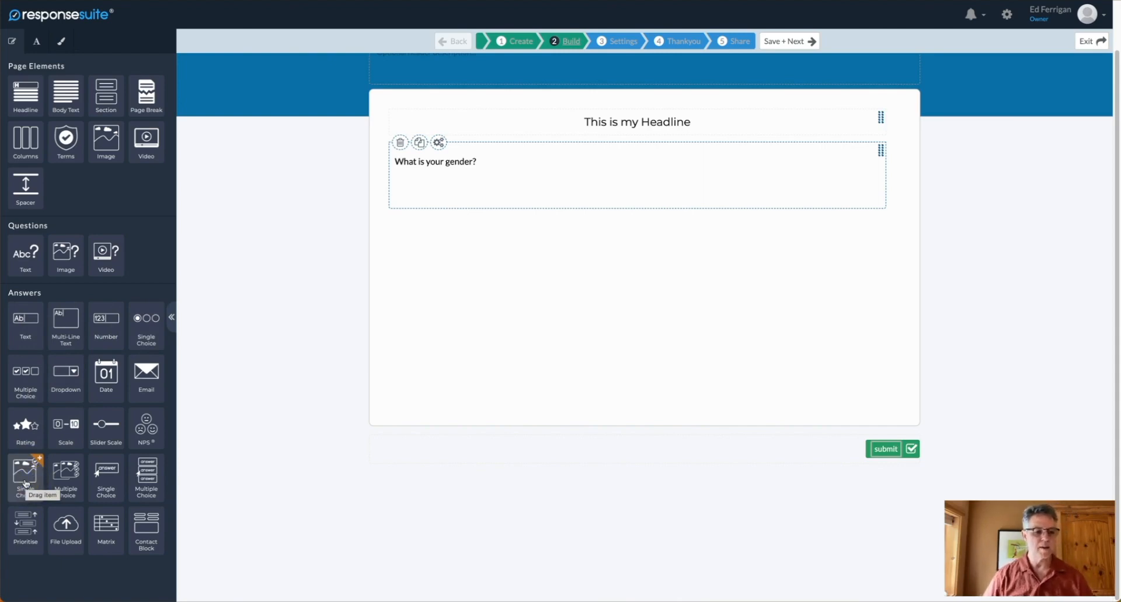
{"action": "left_click", "coordinate": [56, 487]}
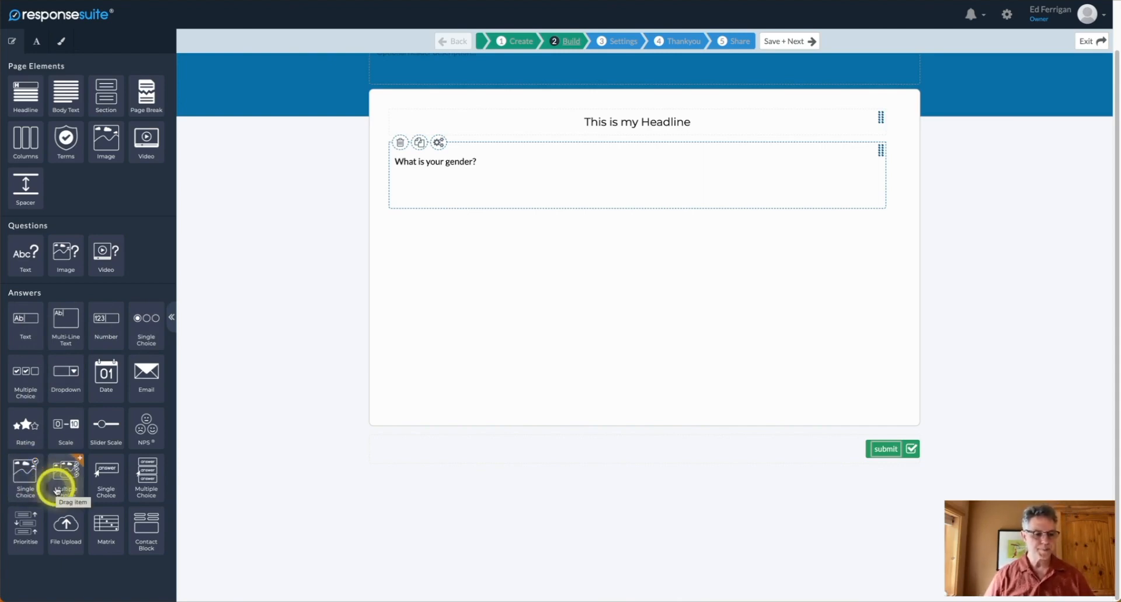
{"action": "left_click", "coordinate": [60, 476]}
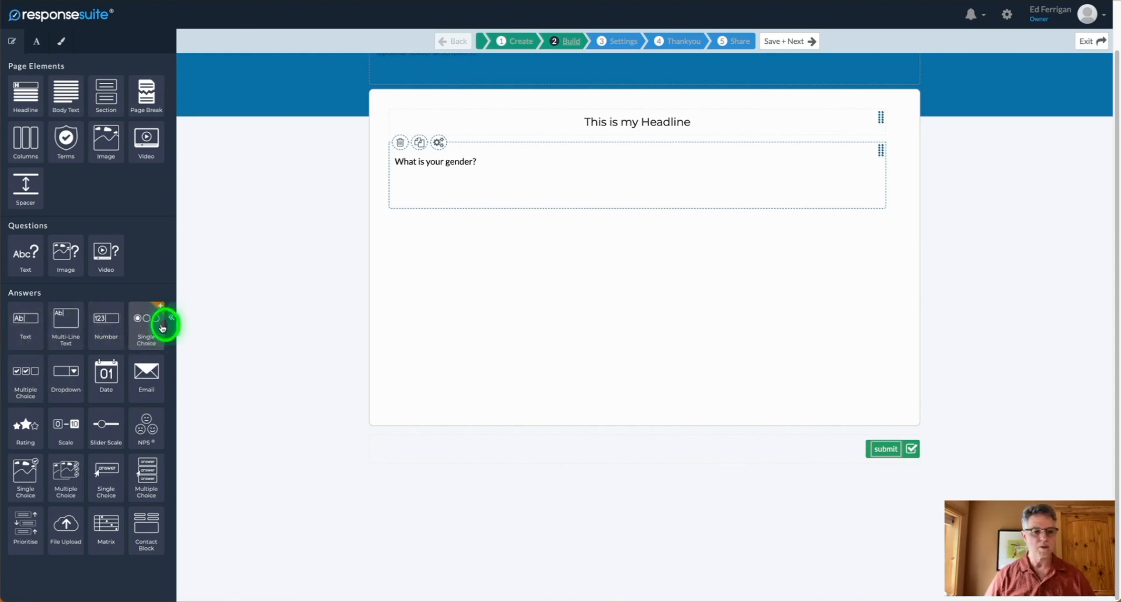
Give the gender question single-choice answers Male and Female.
{"action": "left_click_drag", "start_coordinate": [162, 328], "coordinate": [433, 194]}
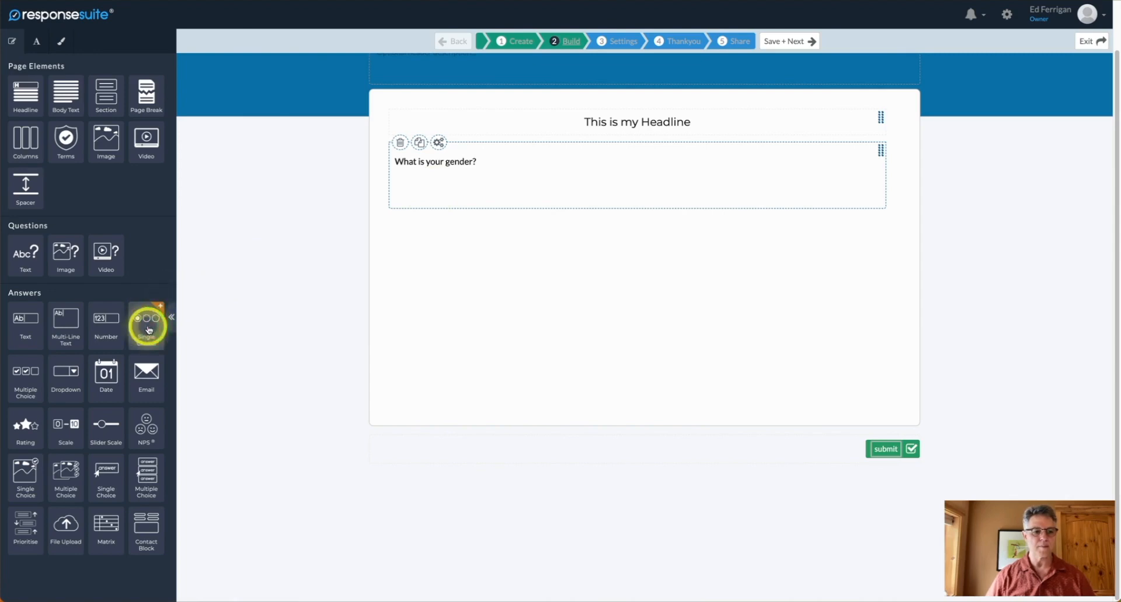
{"action": "left_click_drag", "start_coordinate": [148, 330], "coordinate": [461, 193]}
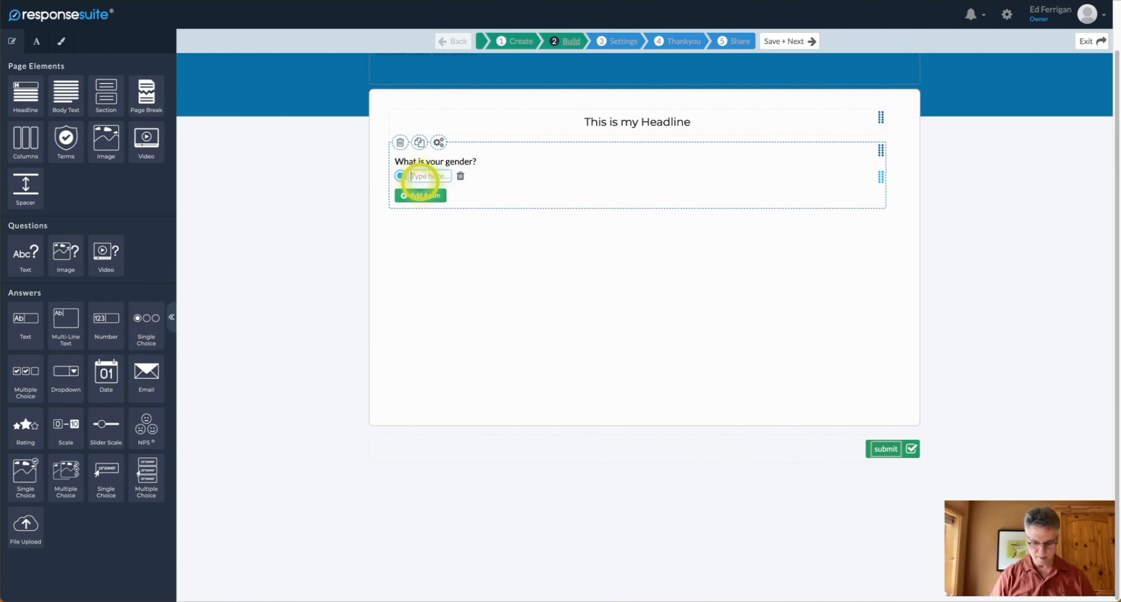
{"action": "type", "text": "Male"}
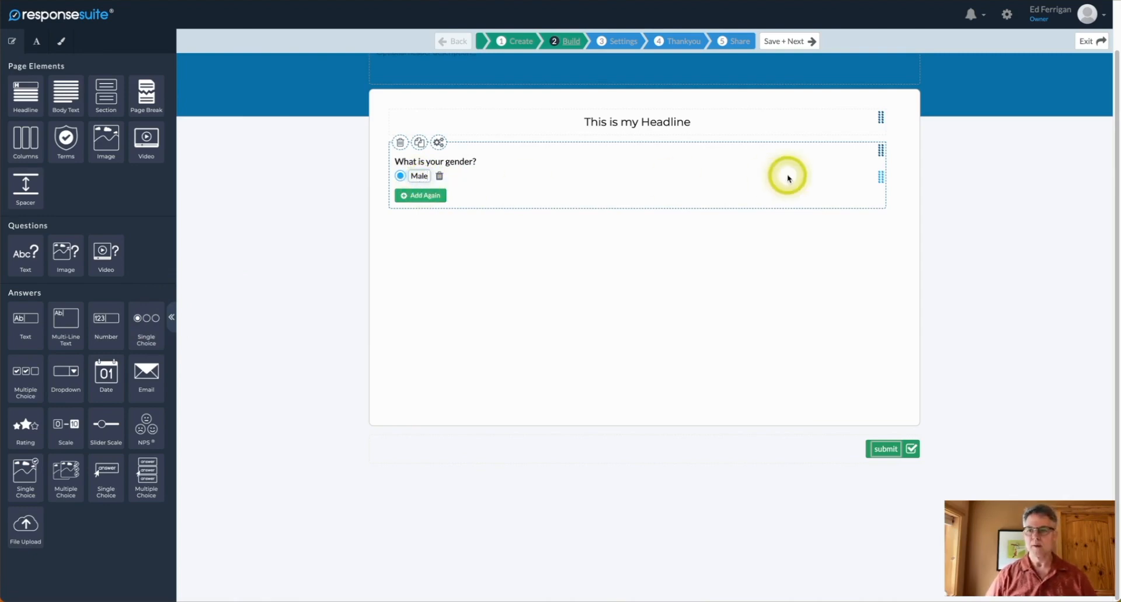
{"action": "left_click", "coordinate": [433, 195]}
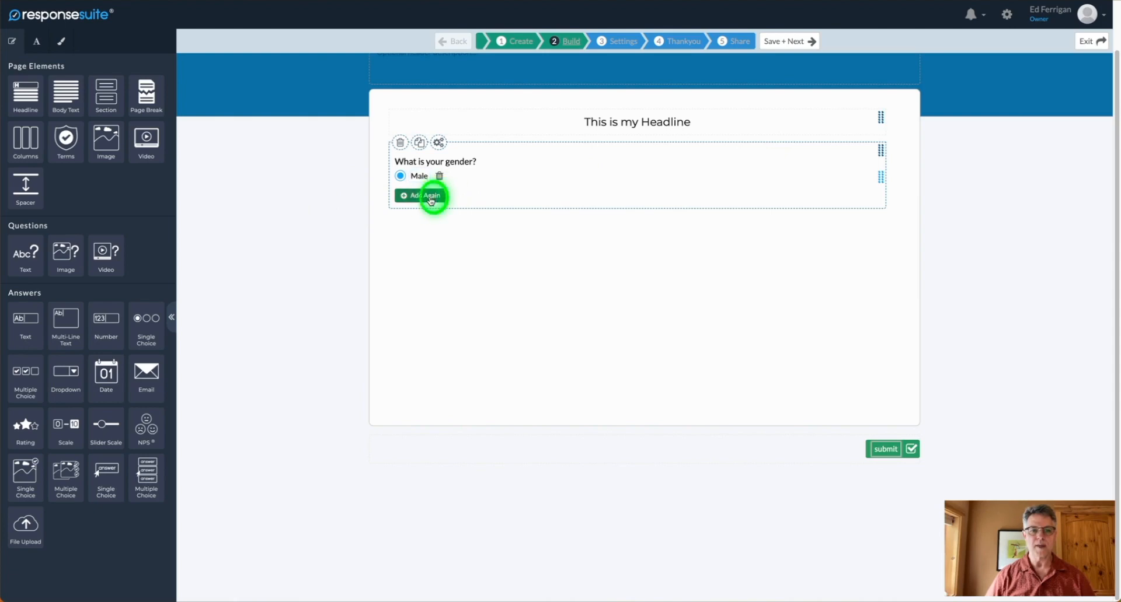
{"action": "type", "text": "em"}
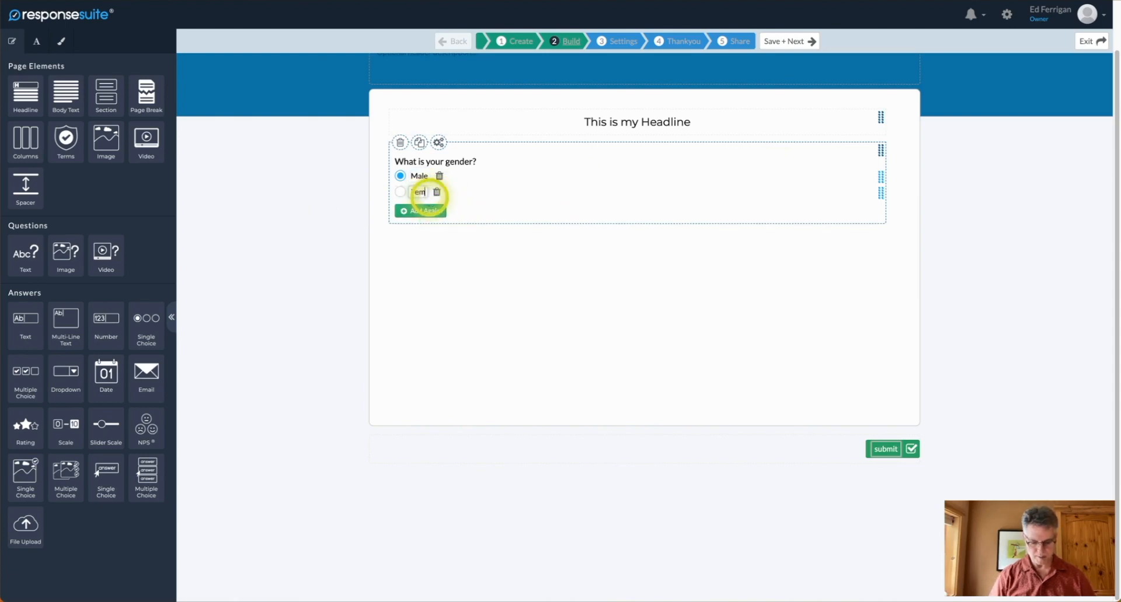
{"action": "type", "text": "ale"}
{"action": "left_click", "coordinate": [493, 249]}
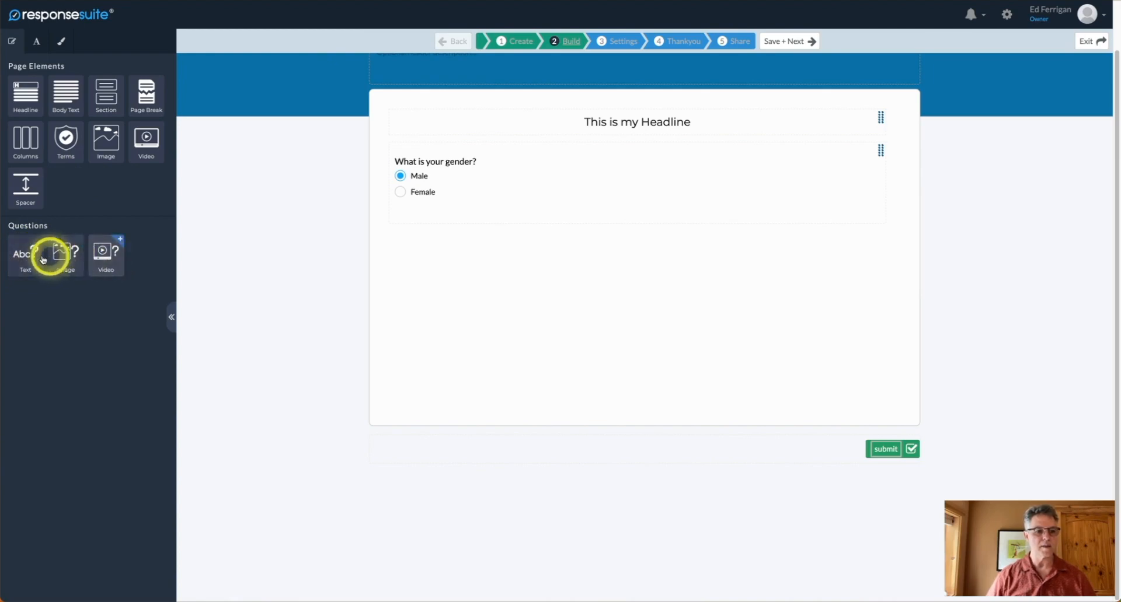
Add a question 'How did you hear about us?' below the gender question.
{"action": "left_click_drag", "start_coordinate": [27, 262], "coordinate": [438, 231]}
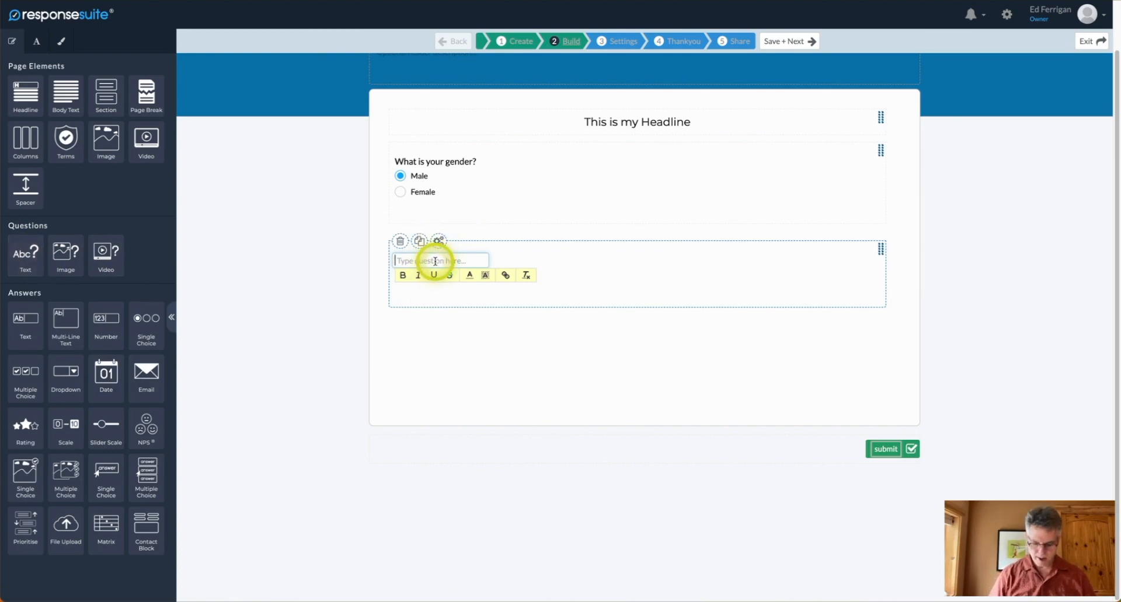
{"action": "type", "text": "How did you hear about us?"}
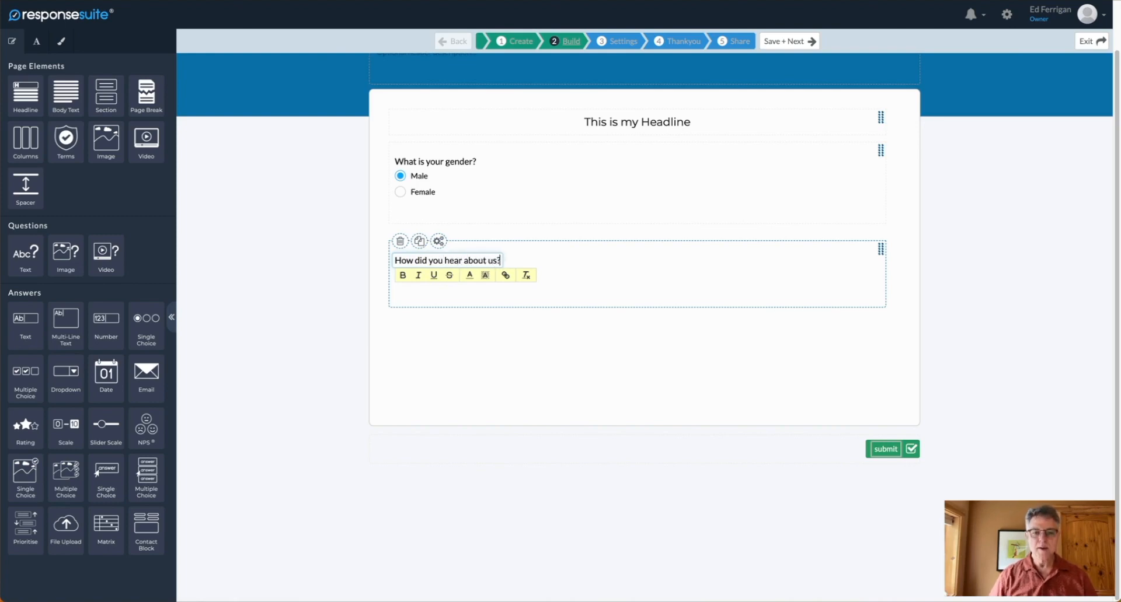
{"action": "left_click", "coordinate": [511, 301]}
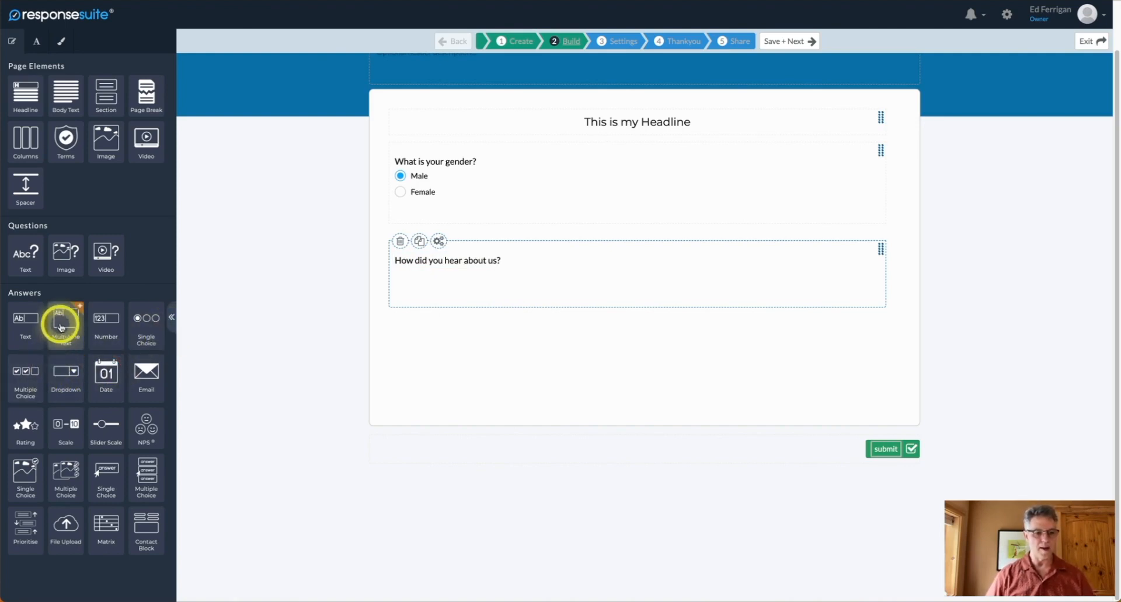
Give it a text answer box with a helper hint, and add an empty question below.
{"action": "left_click_drag", "start_coordinate": [26, 321], "coordinate": [446, 283]}
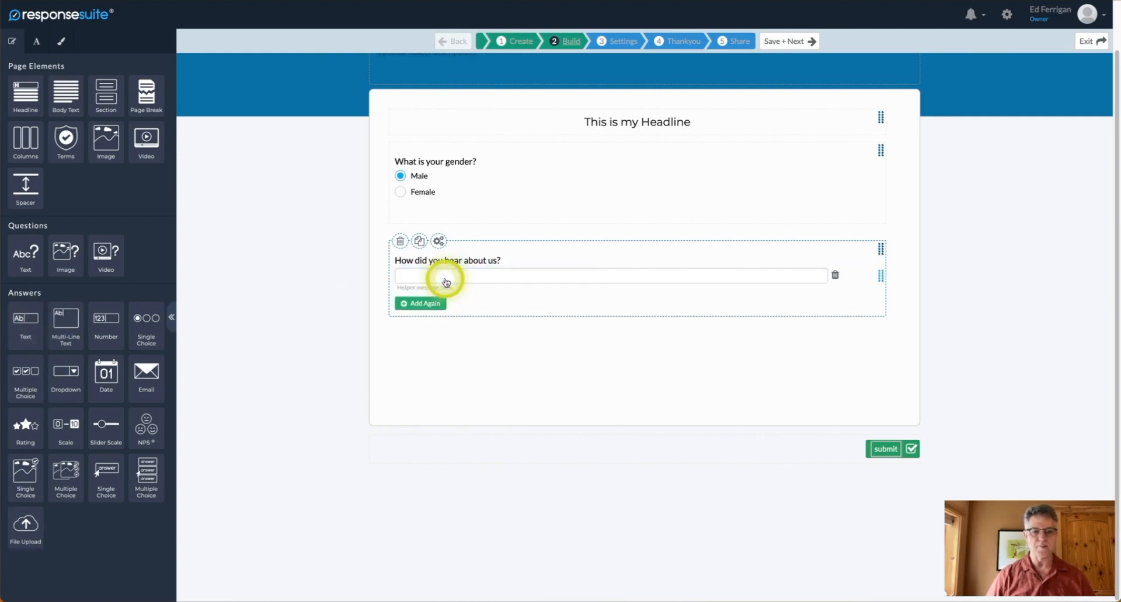
{"action": "left_click", "coordinate": [437, 289]}
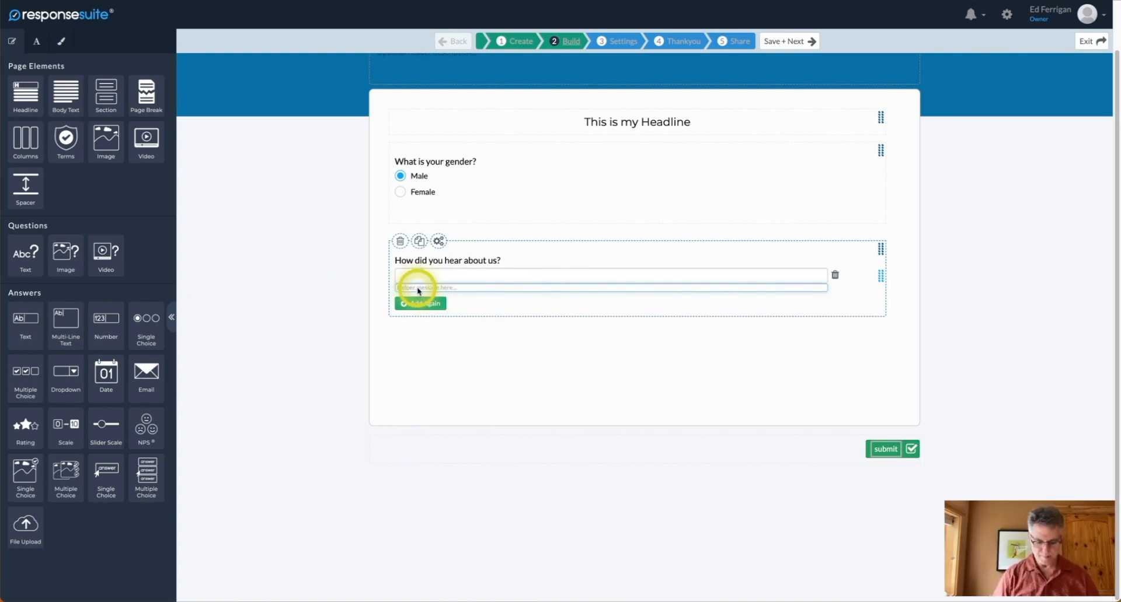
{"action": "type", "text": "Te"}
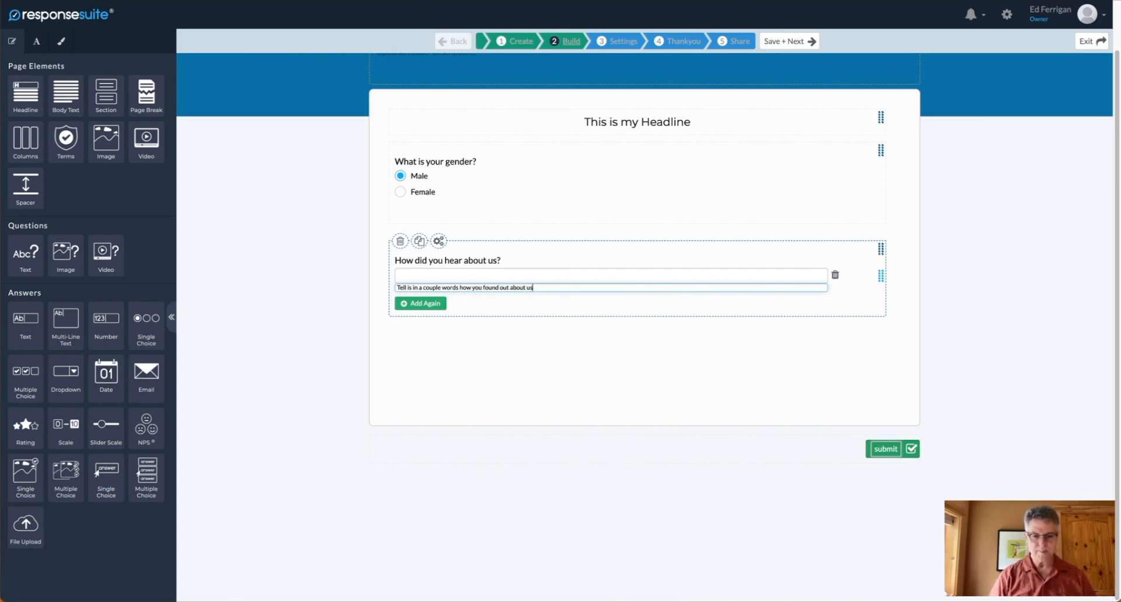
{"action": "left_click", "coordinate": [528, 335]}
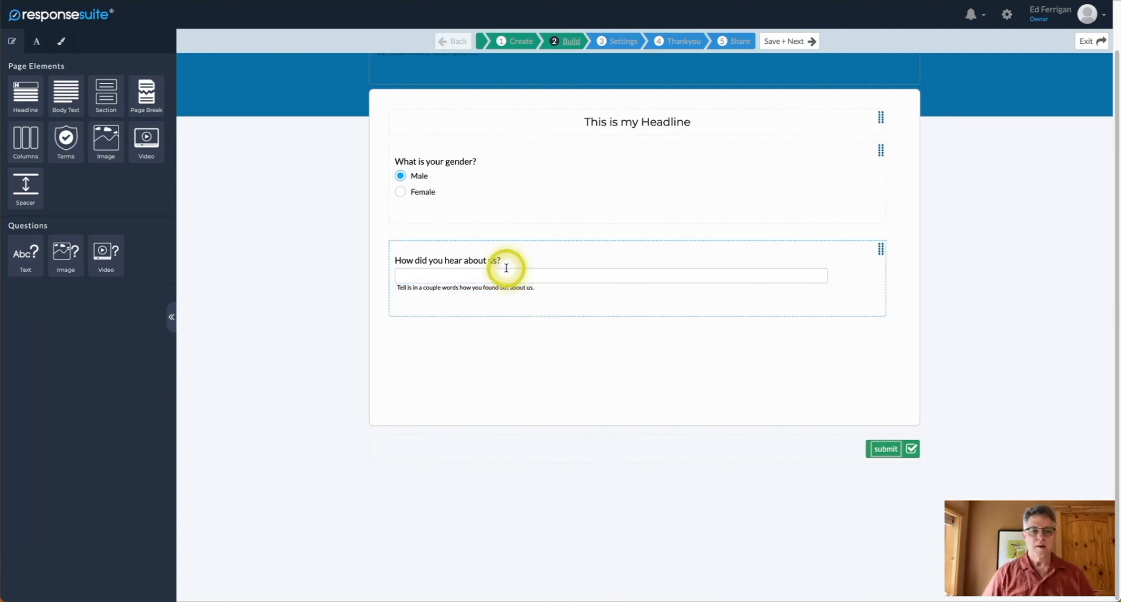
{"action": "left_click_drag", "start_coordinate": [26, 252], "coordinate": [497, 316]}
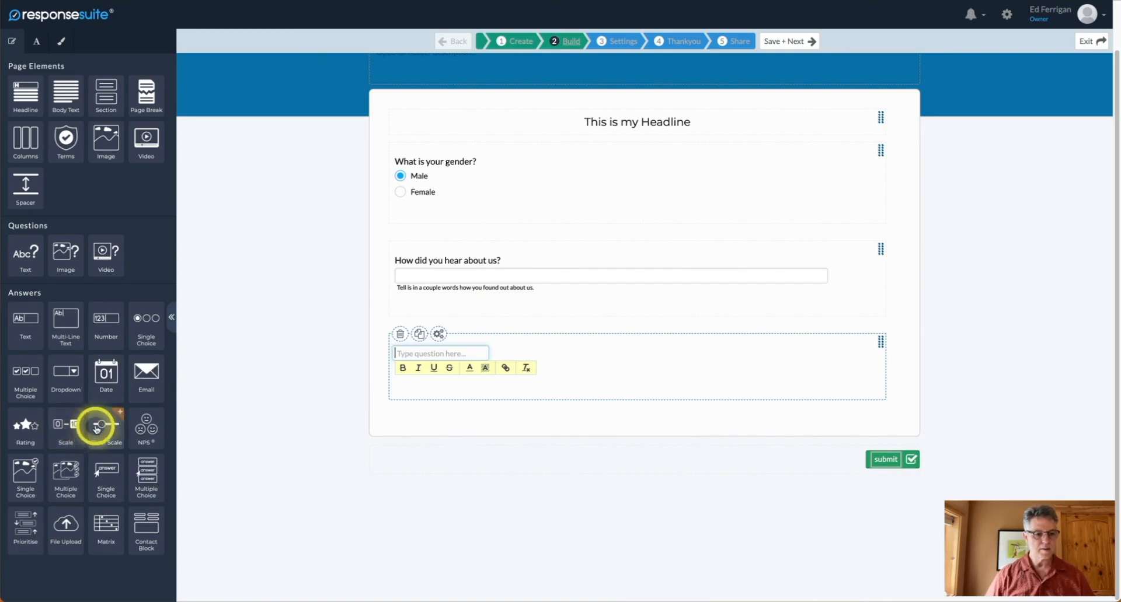
Make the third question a 0–10 slider asking how respondents rate other coaches, set near 2.
{"action": "left_click_drag", "start_coordinate": [99, 435], "coordinate": [457, 370]}
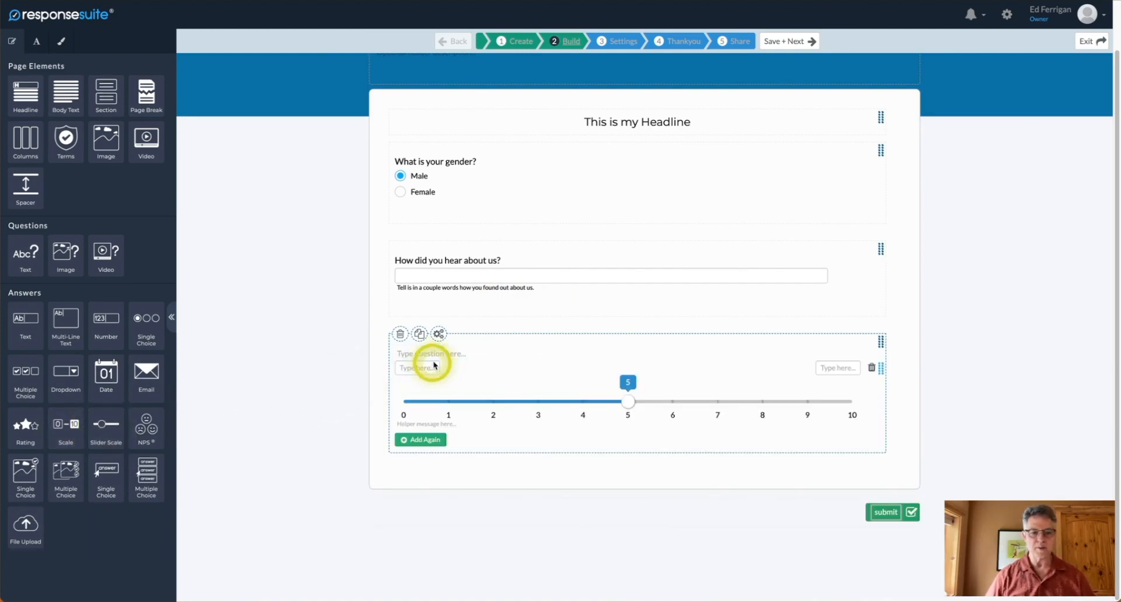
{"action": "left_click", "coordinate": [439, 351]}
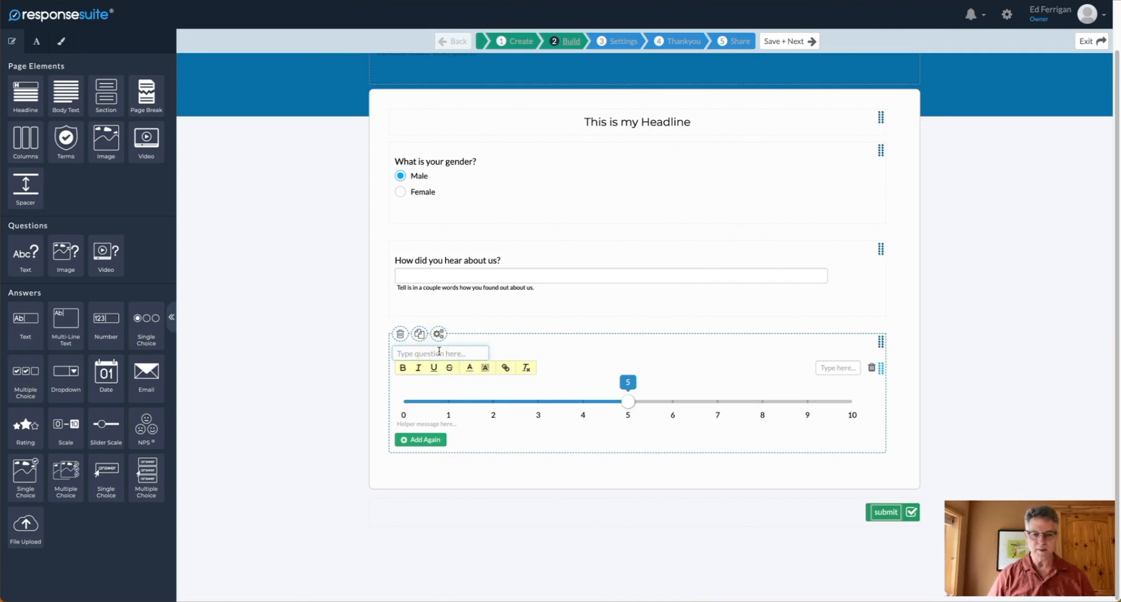
{"action": "type", "text": "How"}
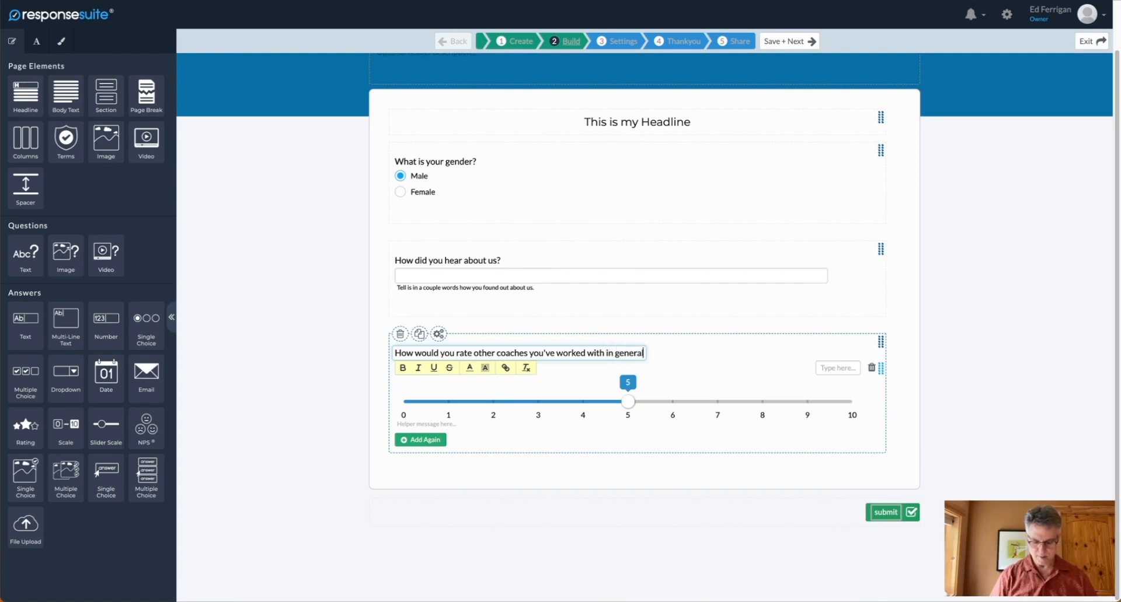
{"action": "left_click", "coordinate": [724, 353]}
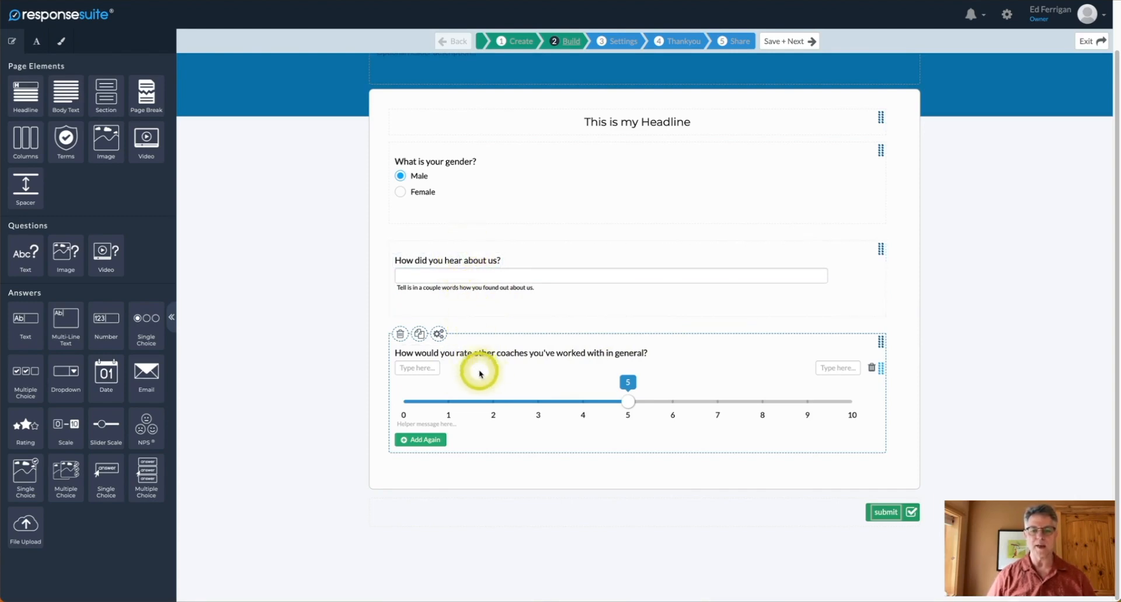
{"action": "left_click_drag", "start_coordinate": [627, 403], "coordinate": [493, 403]}
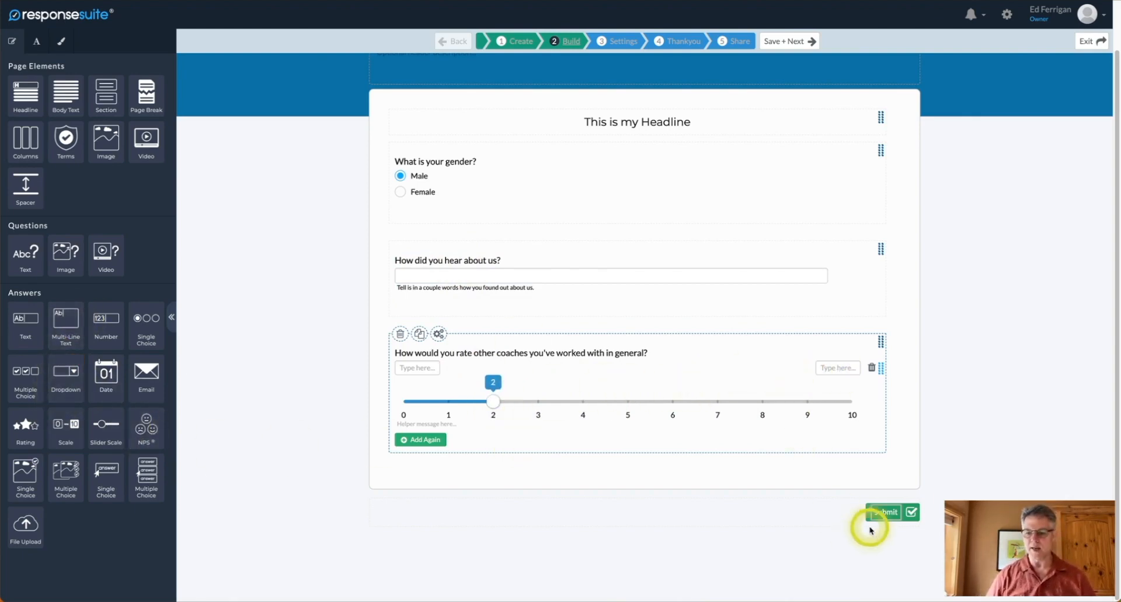
Save the survey, then review Conditional Logic and the Marketing, Membership, Productivity and Audience integrations.
{"action": "left_click", "coordinate": [786, 42]}
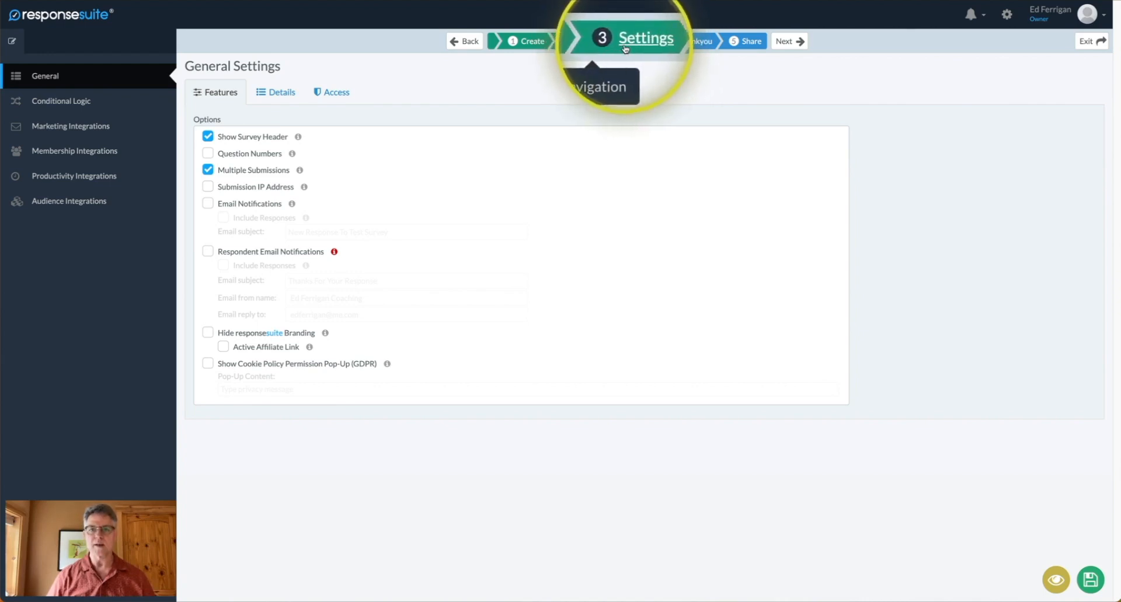
{"action": "left_click", "coordinate": [53, 105]}
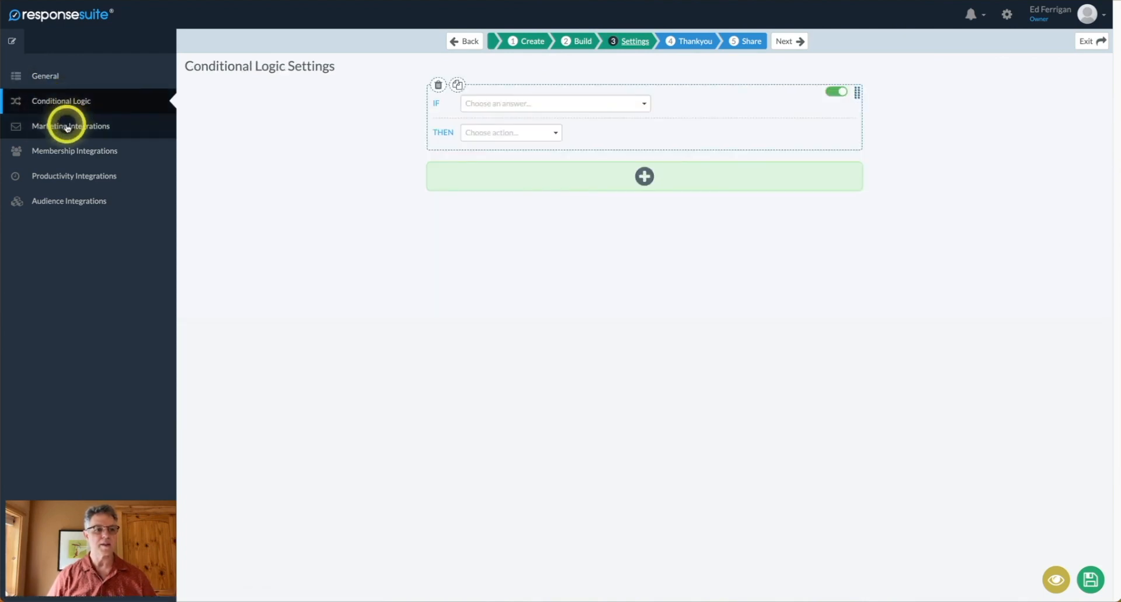
{"action": "left_click", "coordinate": [63, 132]}
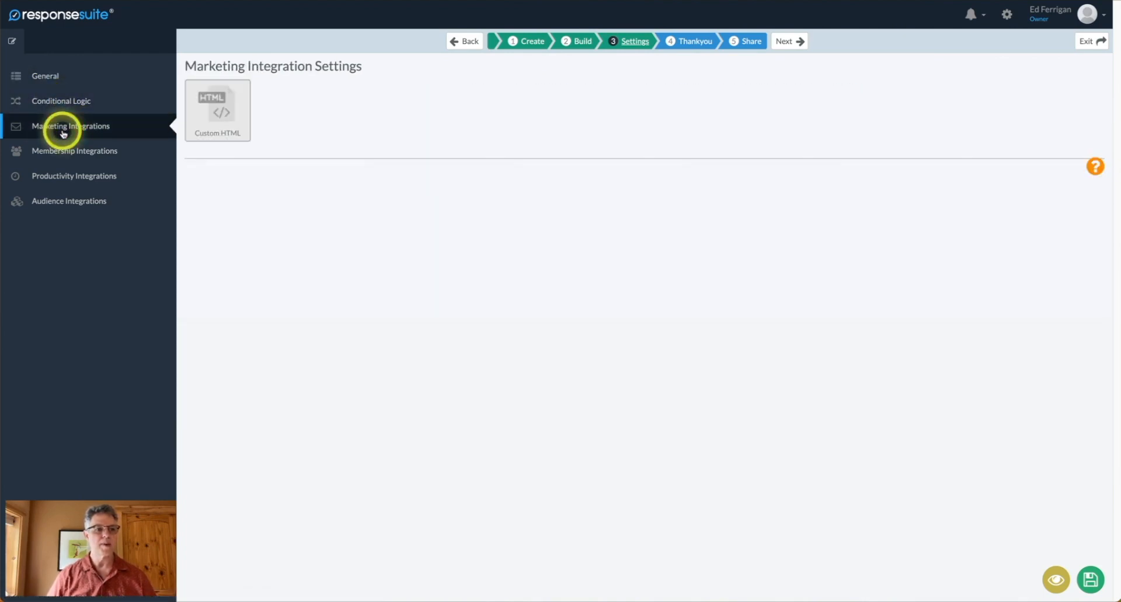
{"action": "left_click", "coordinate": [64, 156]}
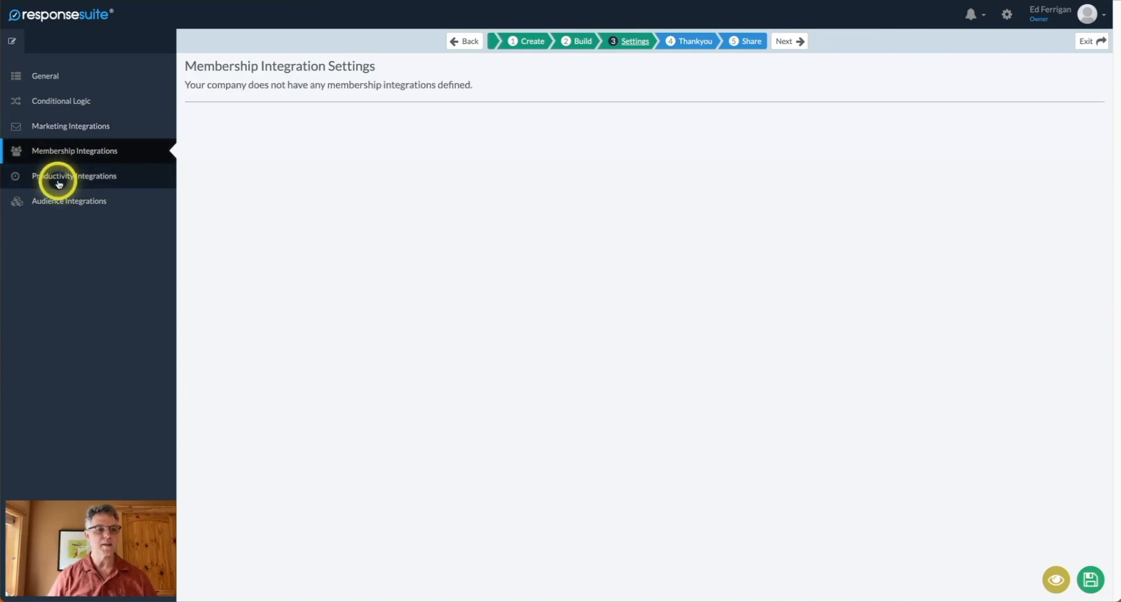
{"action": "left_click", "coordinate": [58, 183]}
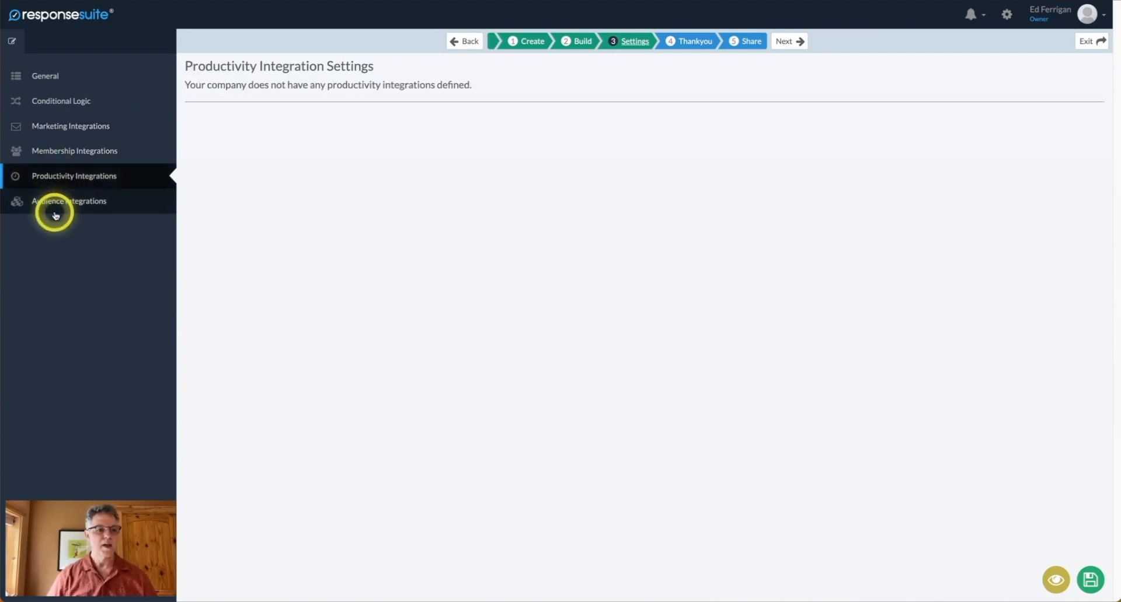
{"action": "left_click", "coordinate": [60, 209]}
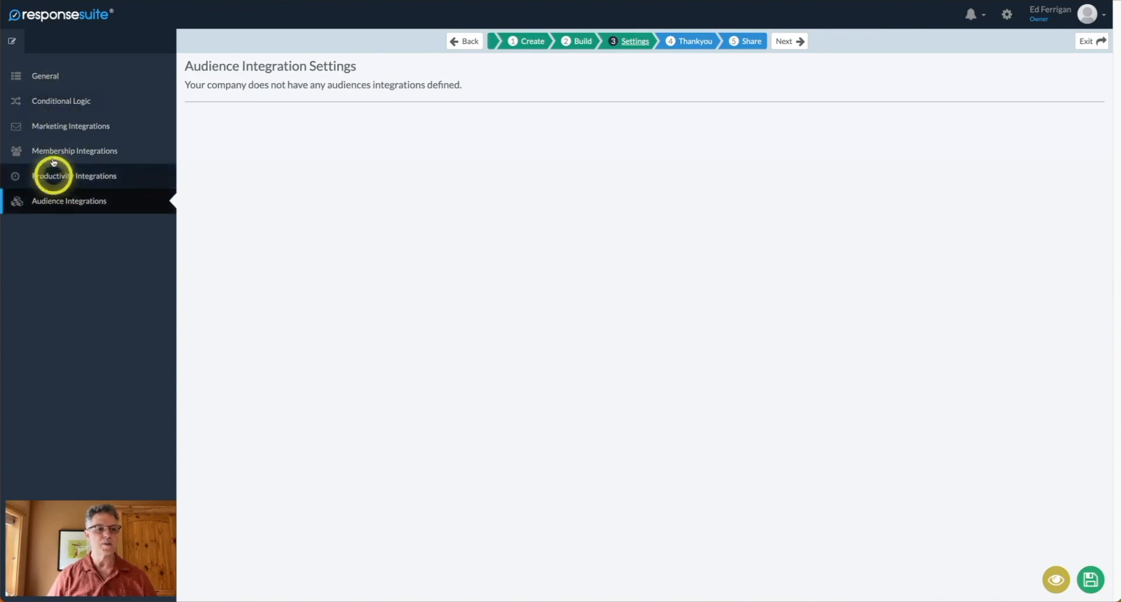
{"action": "left_click", "coordinate": [58, 108]}
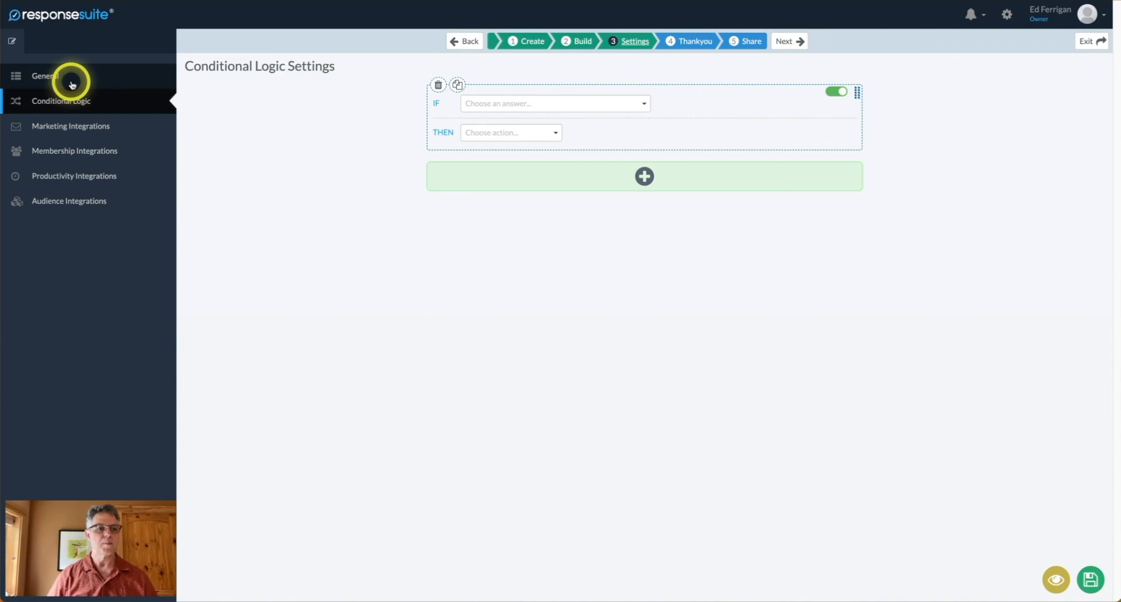
{"action": "left_click", "coordinate": [72, 86]}
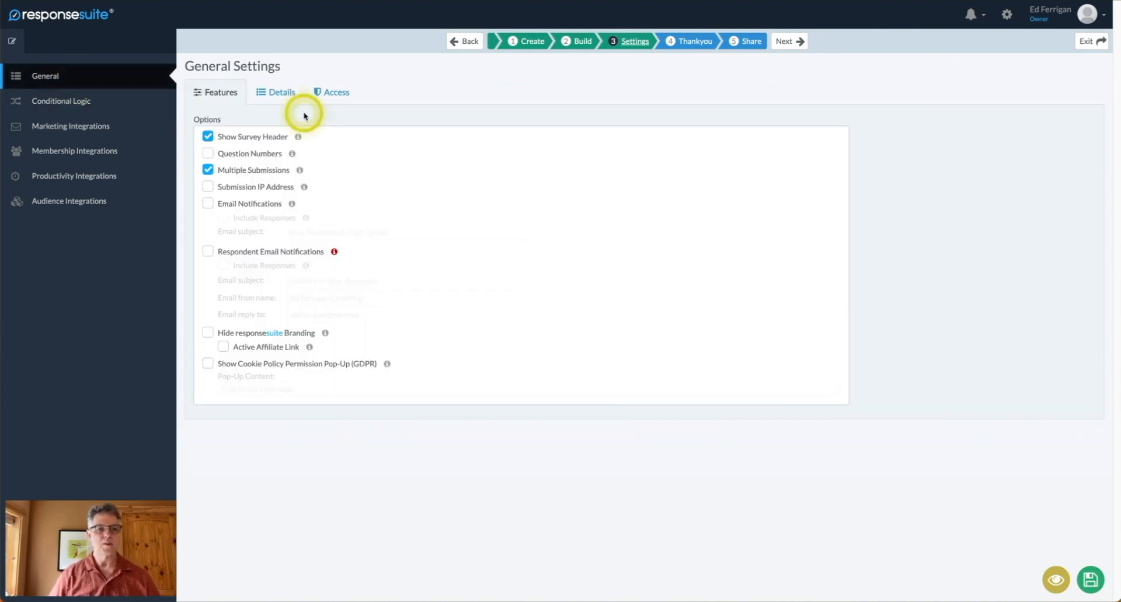
Turn on question numbering and e-mail notifications, entering an e-mail address as the subject.
{"action": "left_click", "coordinate": [207, 154]}
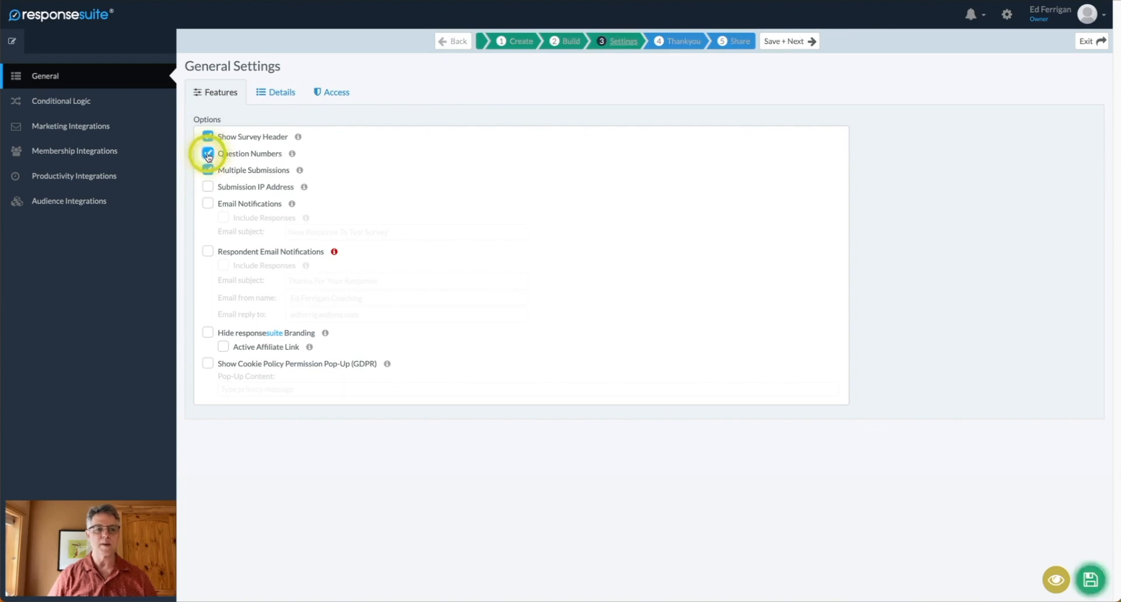
{"action": "mouse_move", "coordinate": [298, 172]}
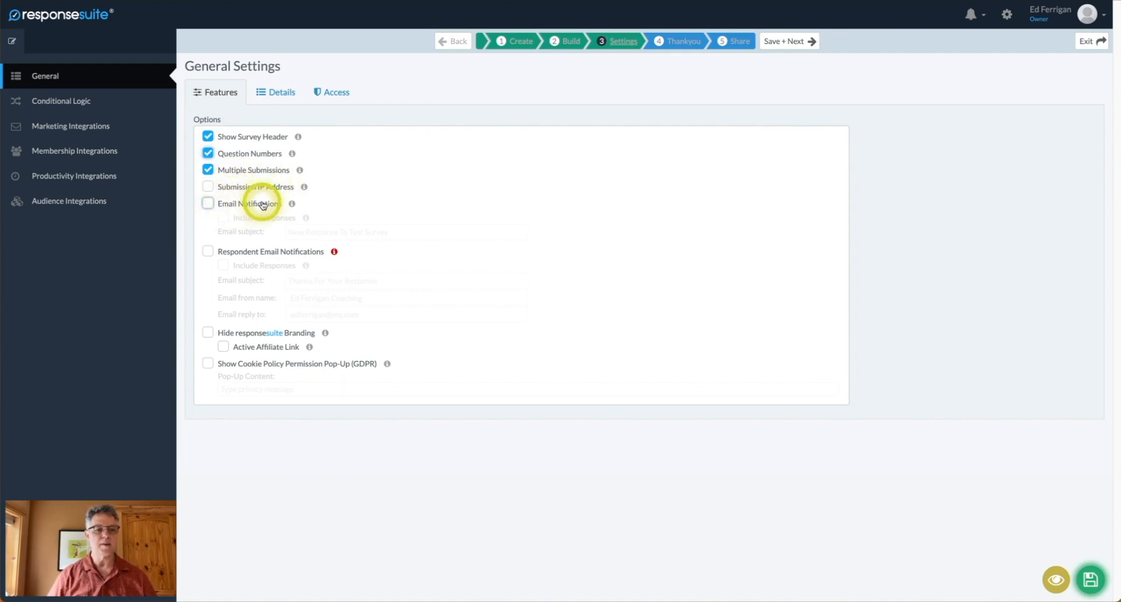
{"action": "left_click", "coordinate": [210, 203]}
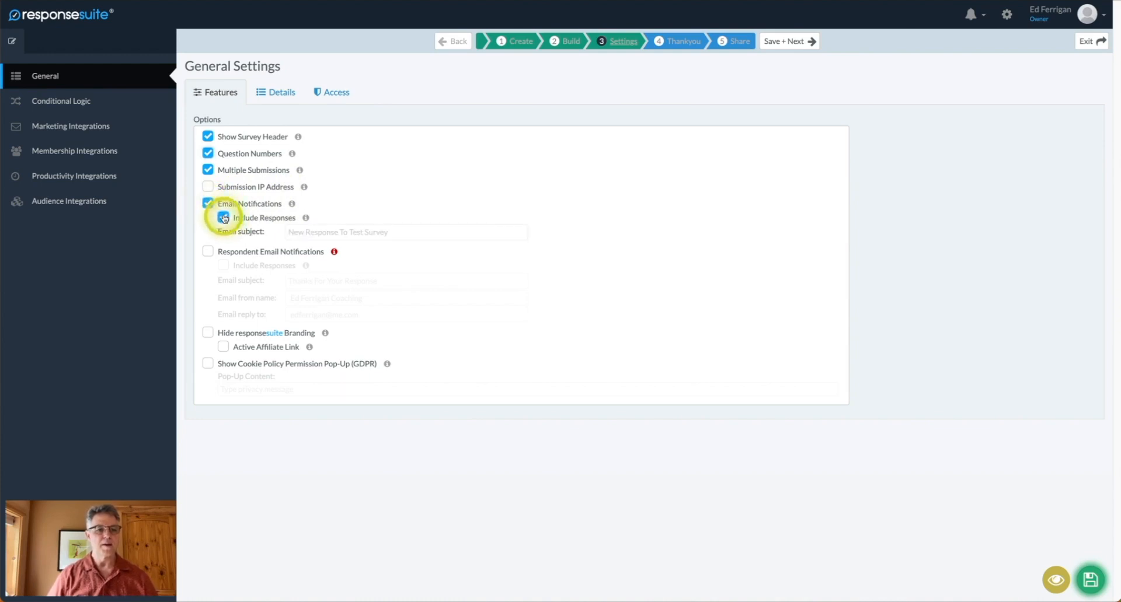
{"action": "left_click", "coordinate": [313, 230]}
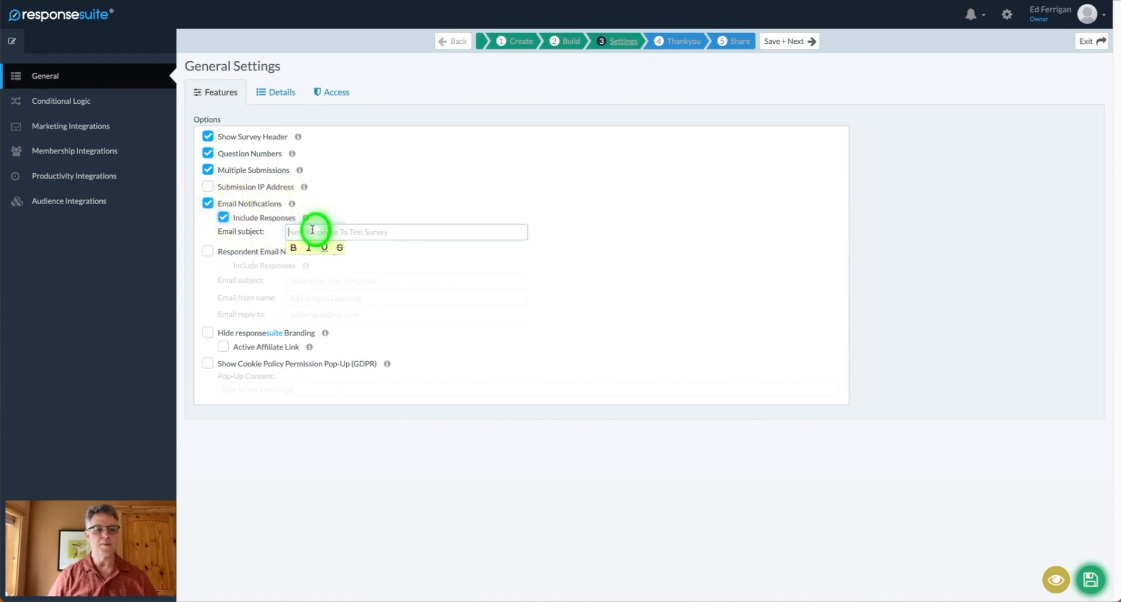
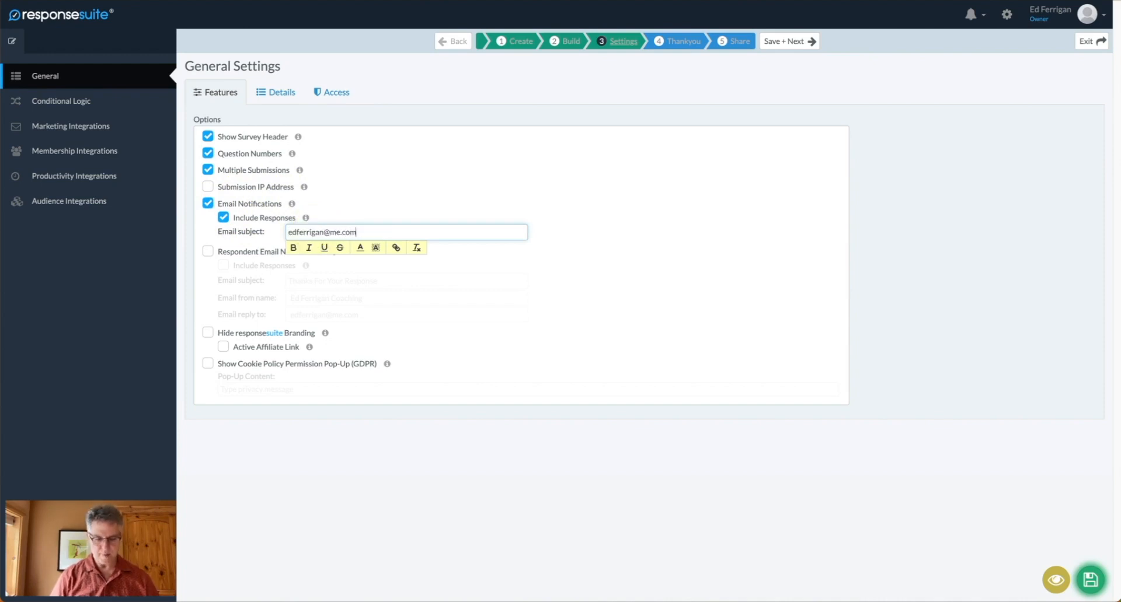
{"action": "left_click", "coordinate": [368, 233]}
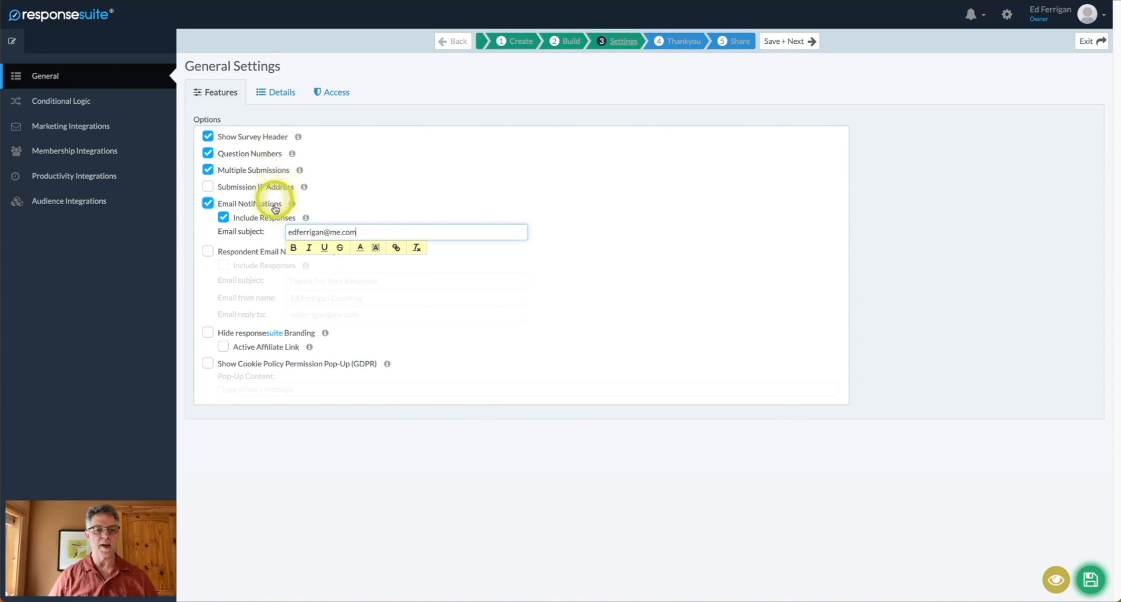
Hide the ResponseSuite branding, enable the GDPR cookie pop-up, and view the Details settings.
{"action": "left_click", "coordinate": [208, 333]}
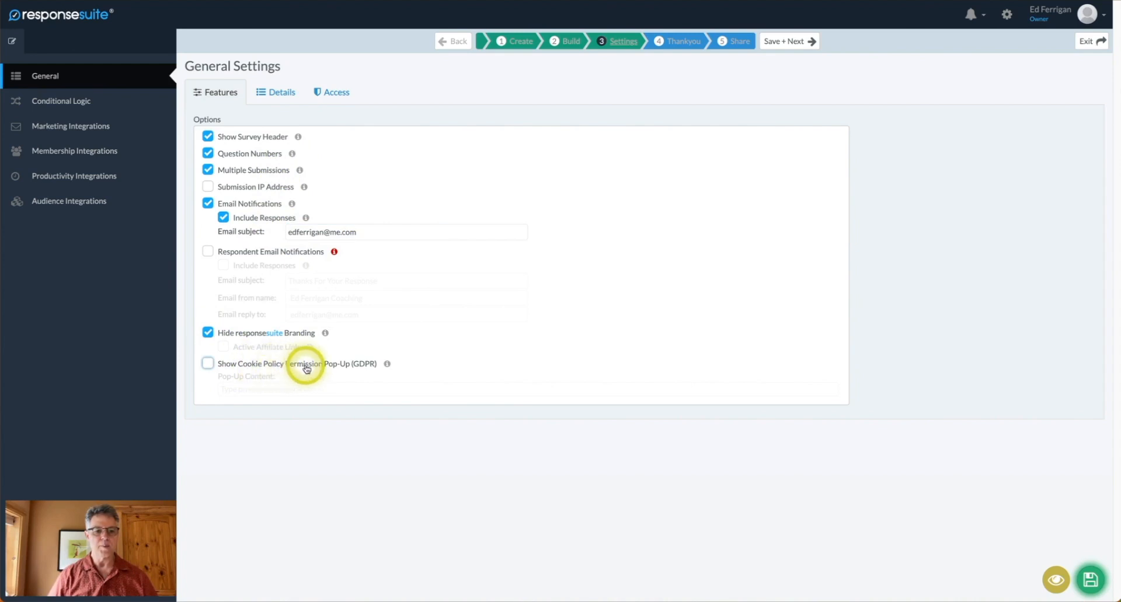
{"action": "left_click", "coordinate": [208, 364]}
{"action": "left_click", "coordinate": [277, 92]}
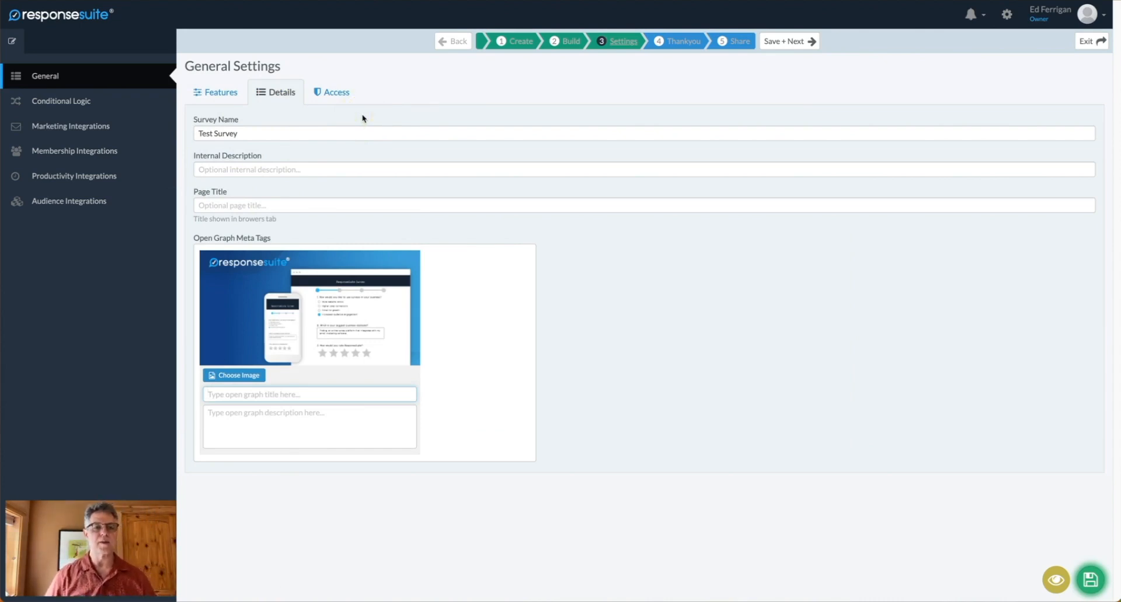
Check the Access settings, save the general settings and advance to the Thankyou step.
{"action": "left_click", "coordinate": [332, 95]}
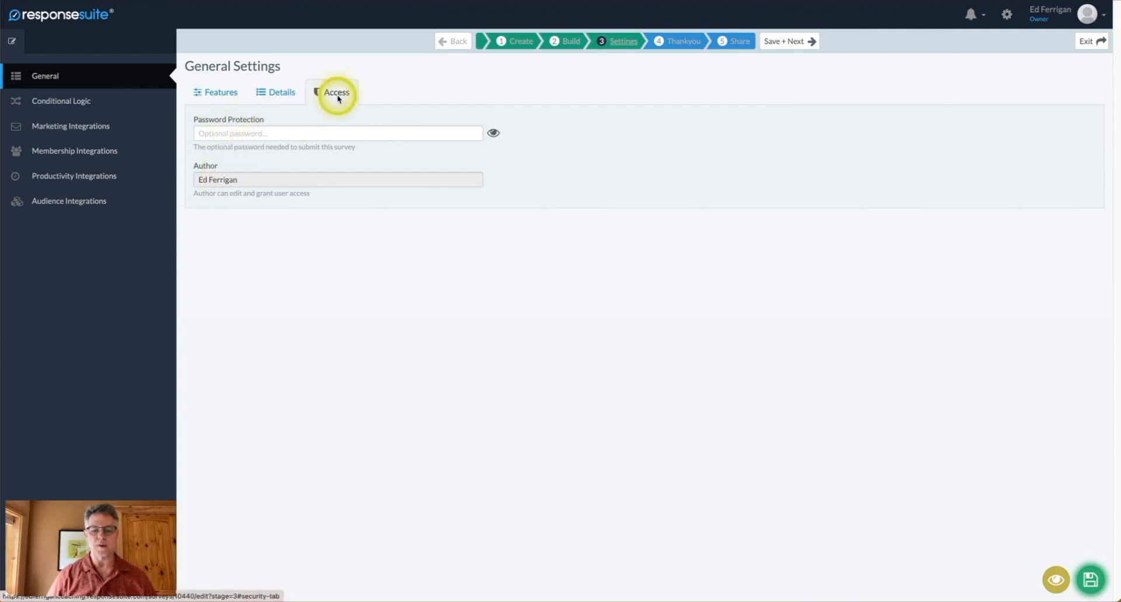
{"action": "left_click", "coordinate": [1090, 581]}
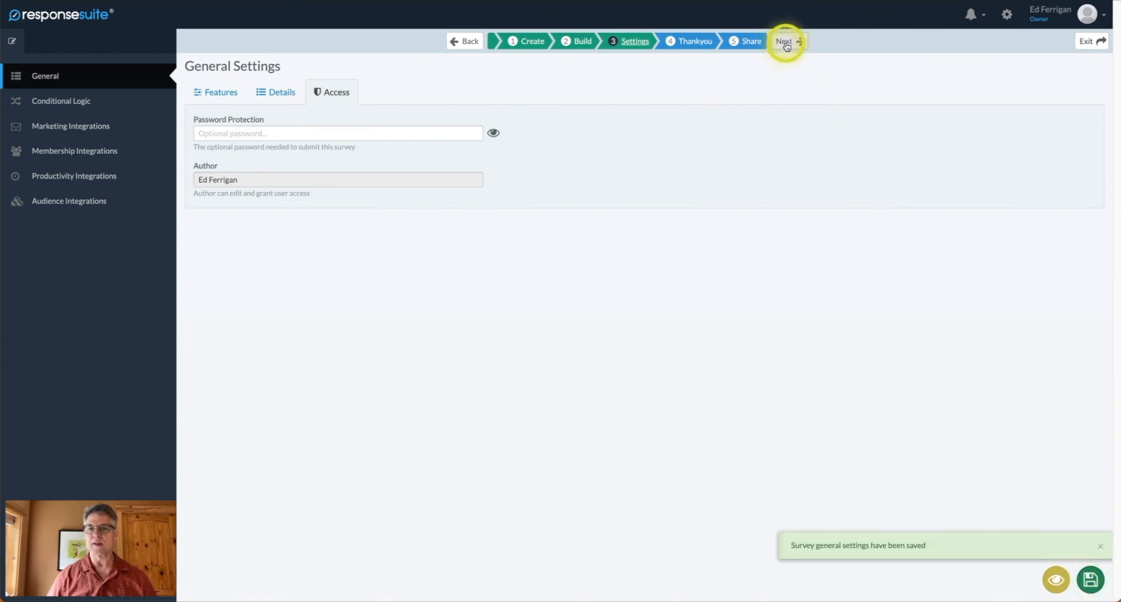
{"action": "left_click", "coordinate": [786, 42]}
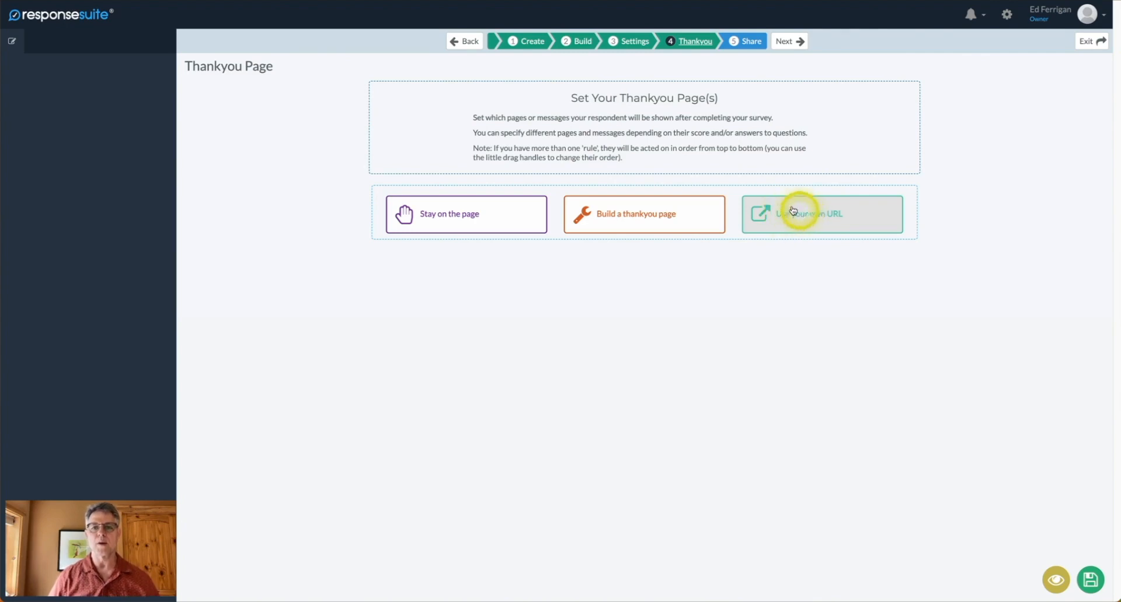
Move on to Share Settings and select the full embed script code.
{"action": "left_click", "coordinate": [789, 42]}
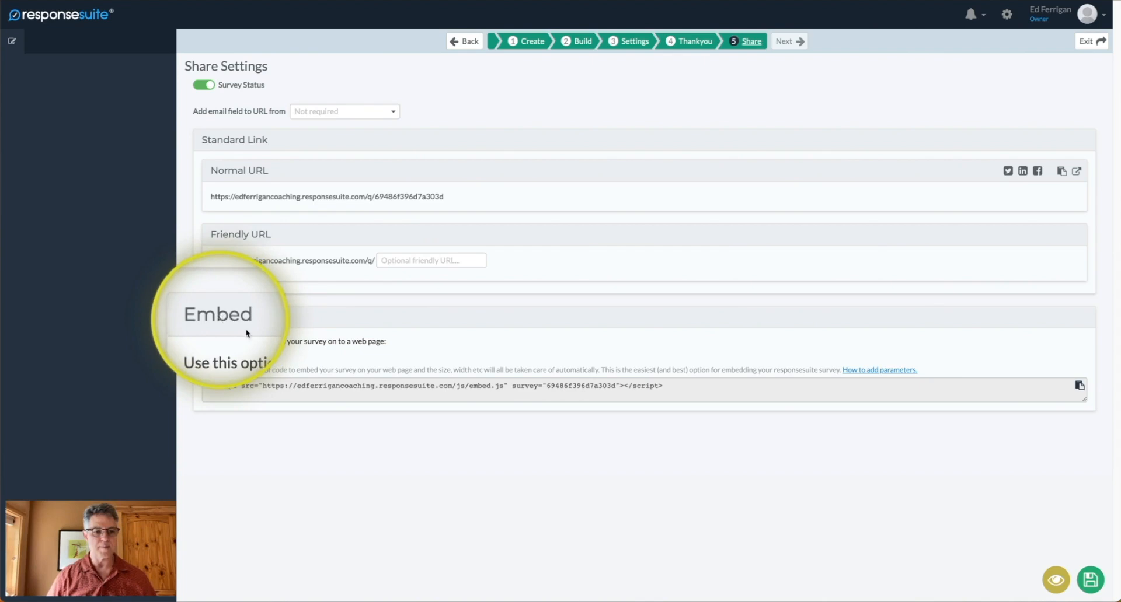
{"action": "left_click", "coordinate": [243, 385]}
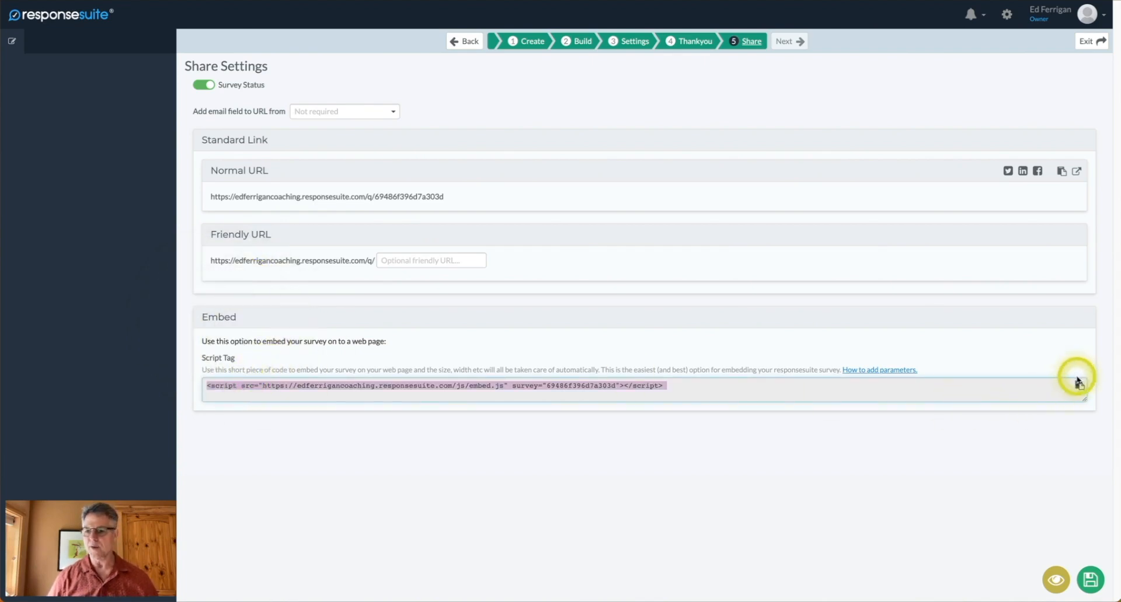
{"action": "left_click", "coordinate": [630, 387]}
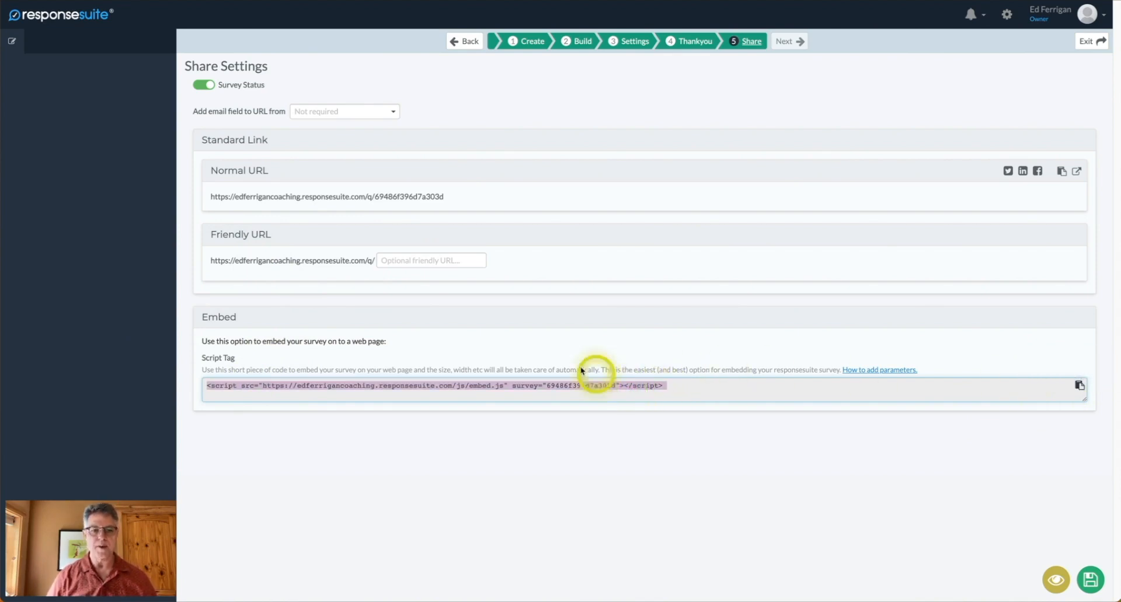
Select the normal survey URL, clear the selection, and exit to the surveys list.
{"action": "left_click", "coordinate": [405, 260]}
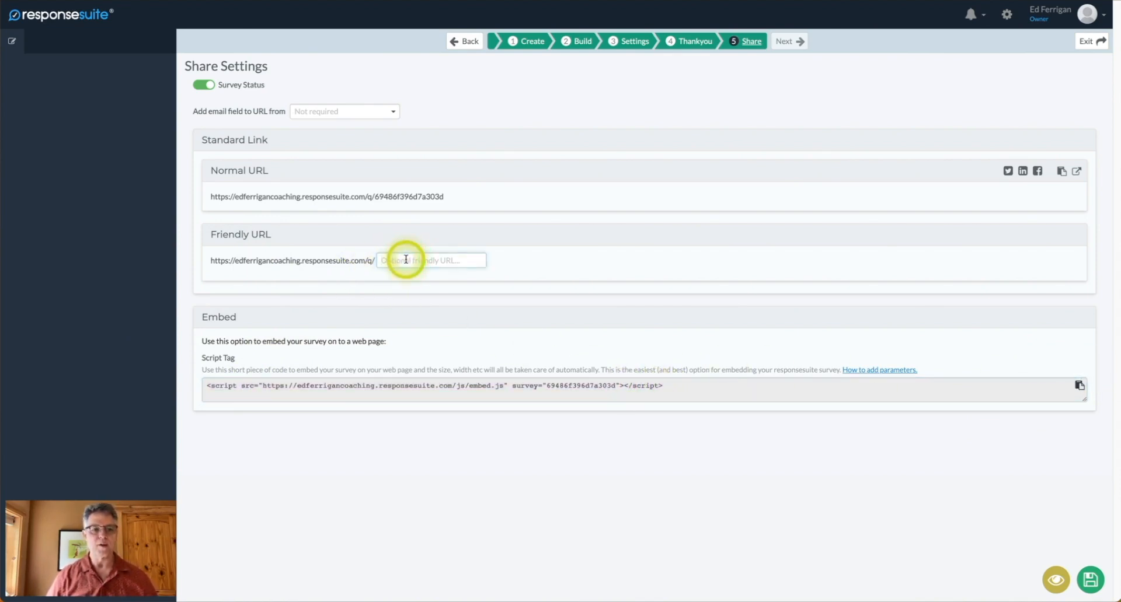
{"action": "double_click", "coordinate": [393, 197]}
{"action": "left_click", "coordinate": [392, 197]}
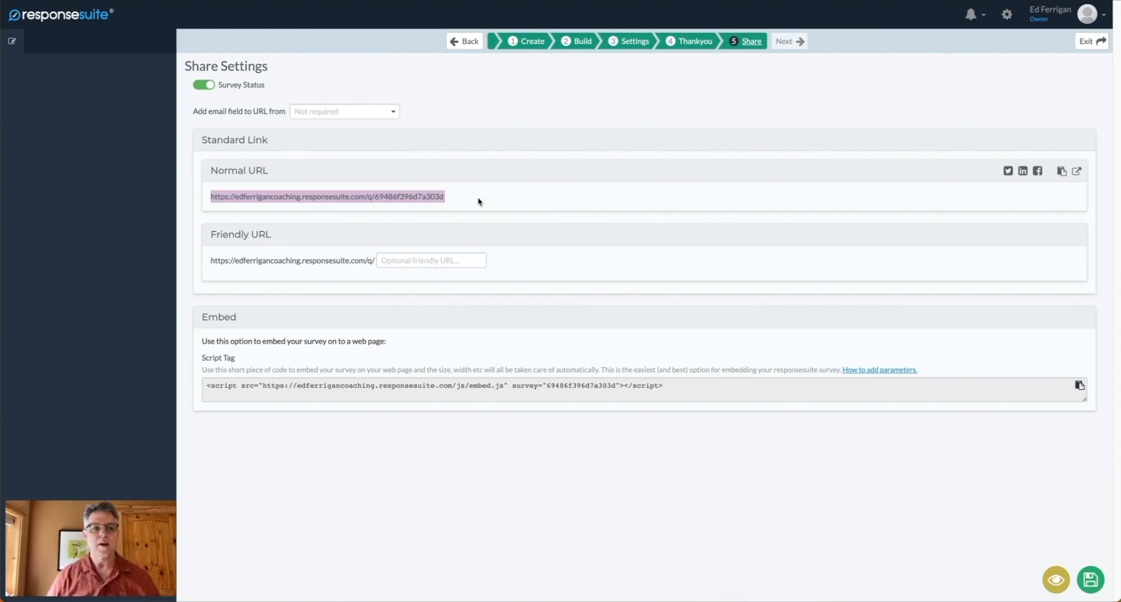
{"action": "left_click", "coordinate": [513, 92]}
{"action": "left_click", "coordinate": [661, 244]}
{"action": "left_click", "coordinate": [1060, 95]}
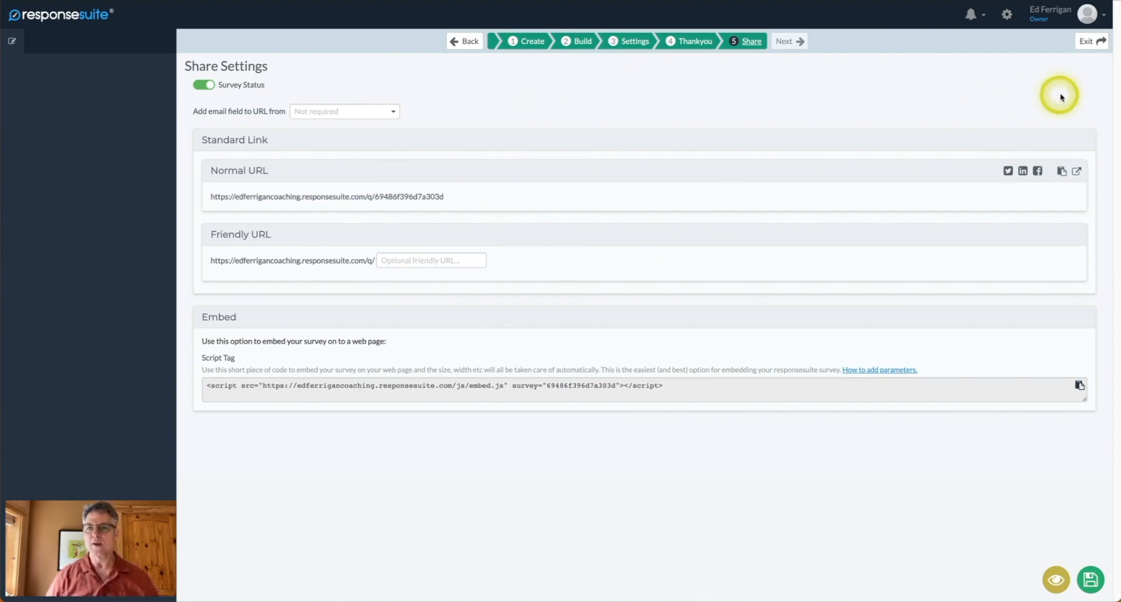
{"action": "left_click", "coordinate": [1087, 42]}
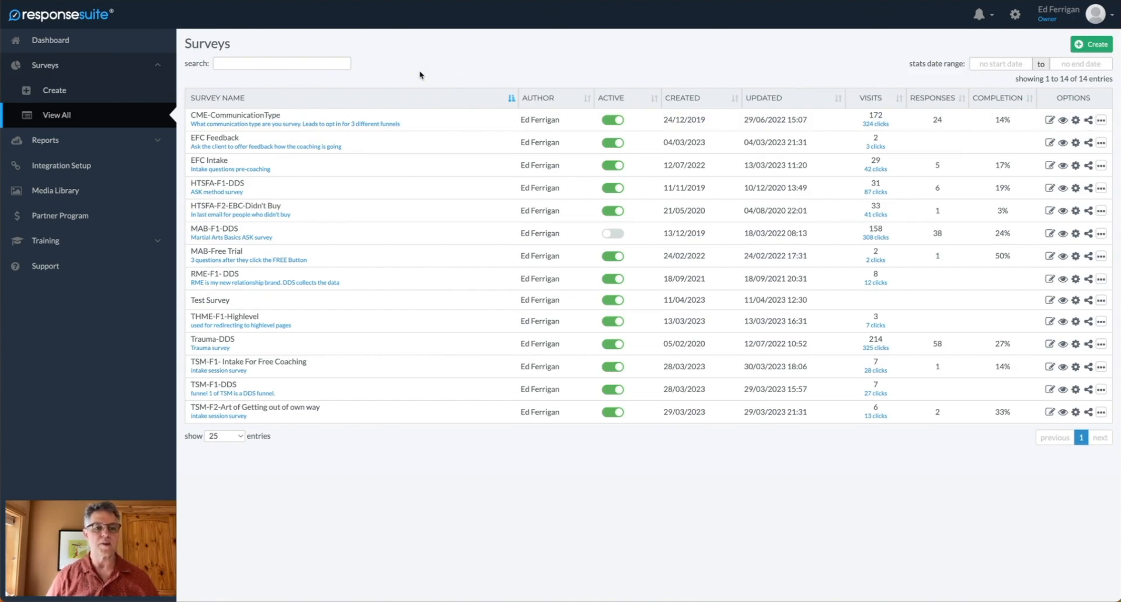
Open the CME-CommunicationType survey for editing from the surveys list.
{"action": "mouse_move", "coordinate": [228, 118]}
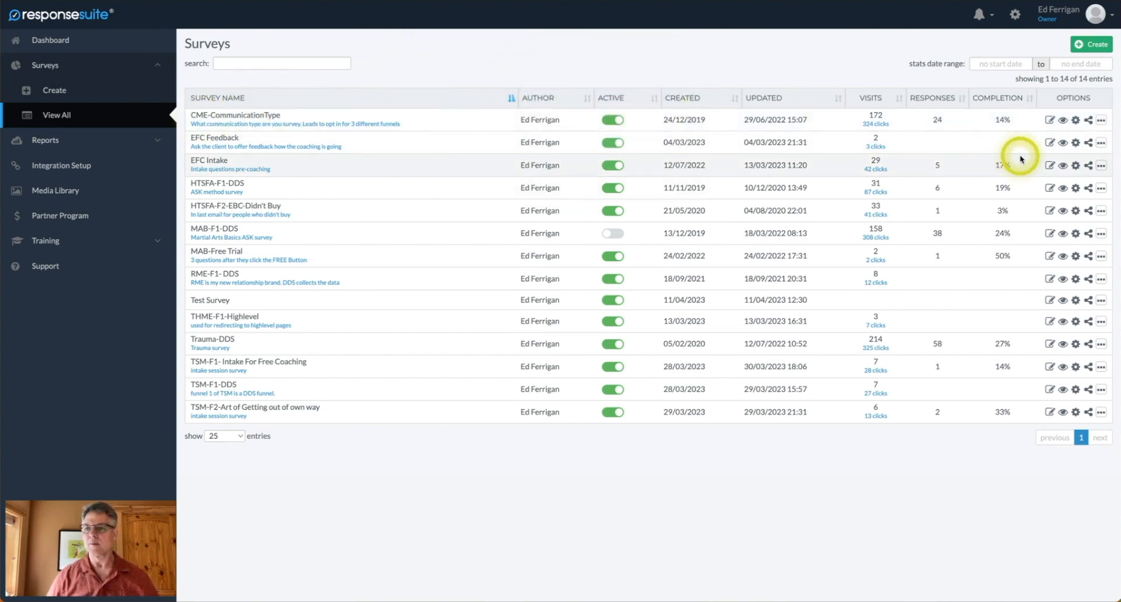
{"action": "left_click", "coordinate": [1049, 121]}
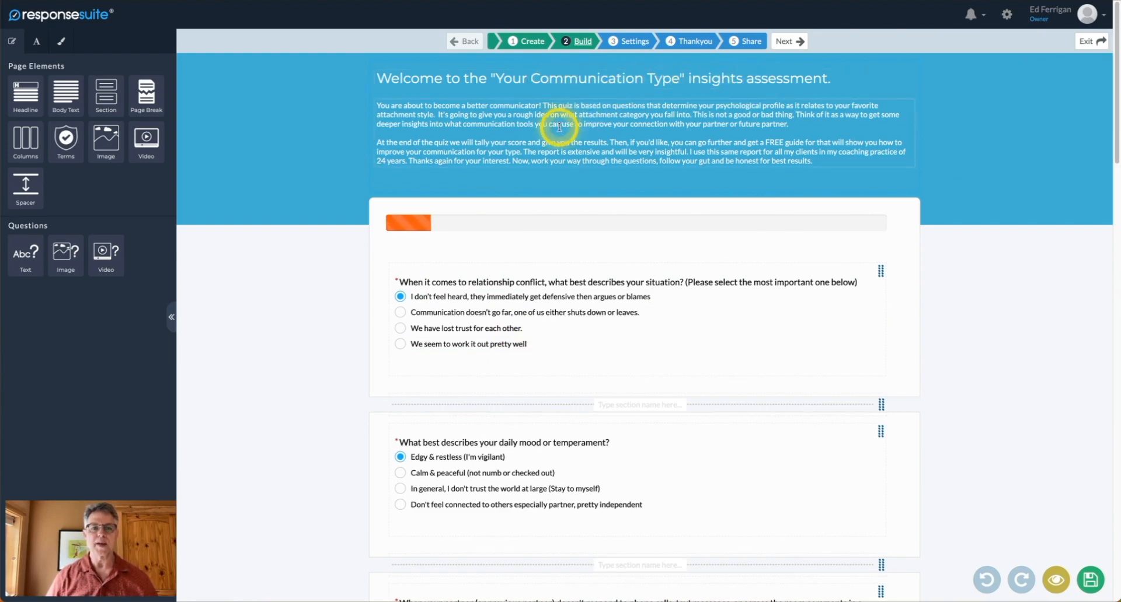
Scroll through the CME-CommunicationType questions, then show the Design settings in the sidebar.
{"action": "scroll", "coordinate": [575, 156], "scroll_direction": "down", "scroll_amount": 1}
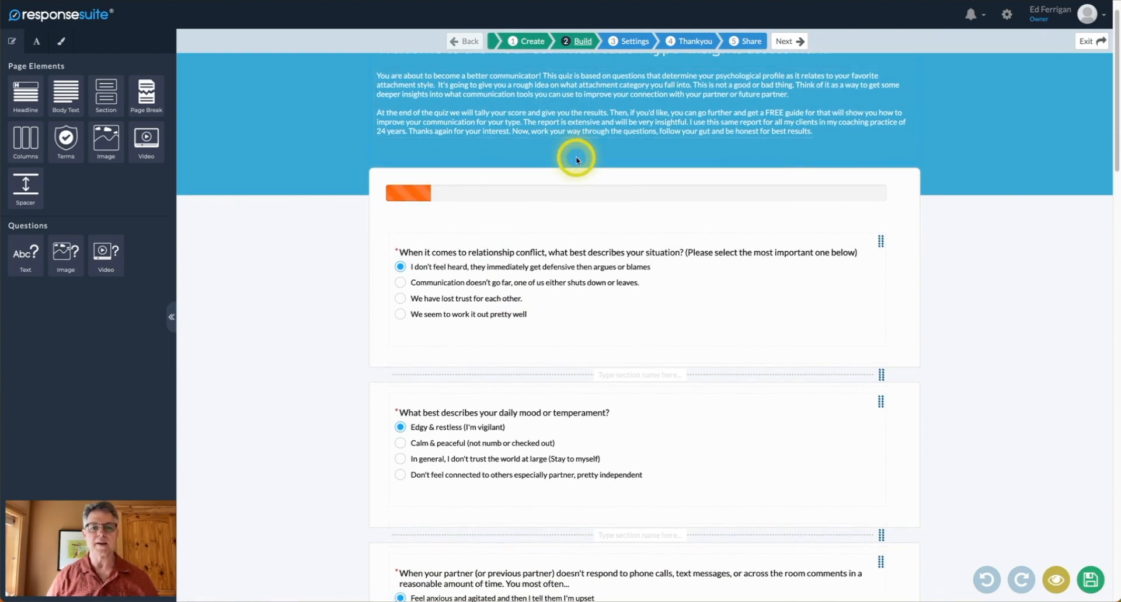
{"action": "scroll", "coordinate": [577, 160], "scroll_direction": "down", "scroll_amount": 3}
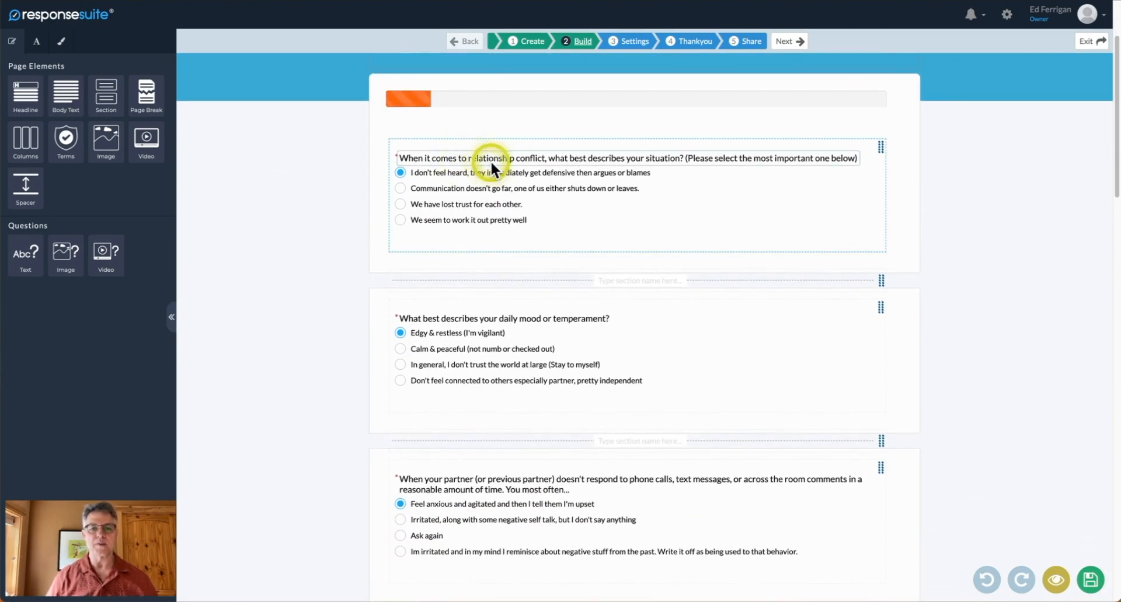
{"action": "scroll", "coordinate": [491, 162], "scroll_direction": "down", "scroll_amount": 10}
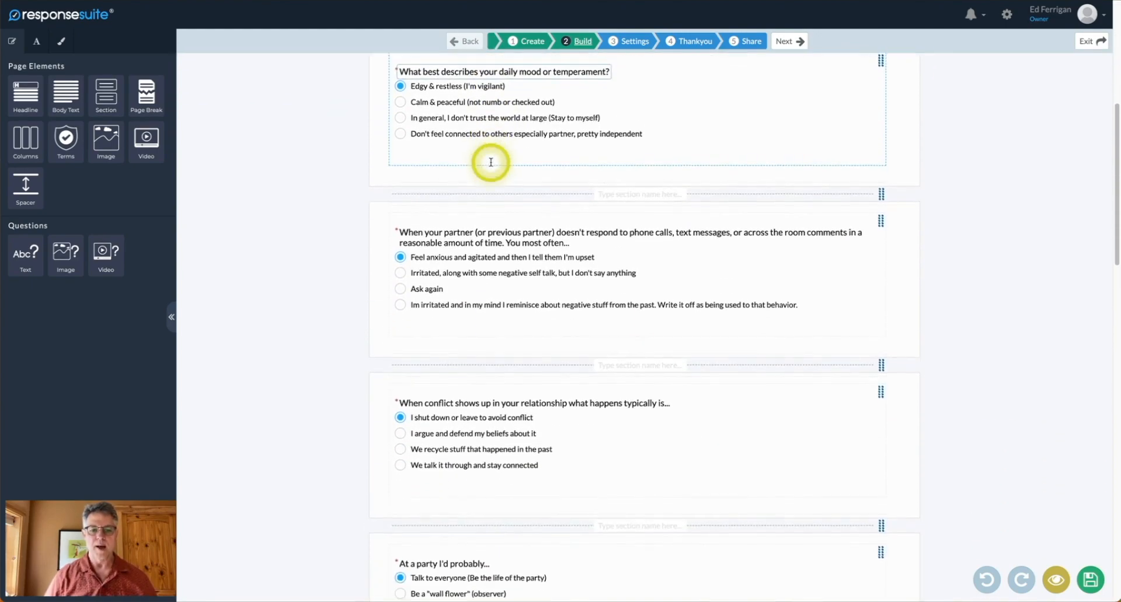
{"action": "scroll", "coordinate": [490, 166], "scroll_direction": "down", "scroll_amount": 10}
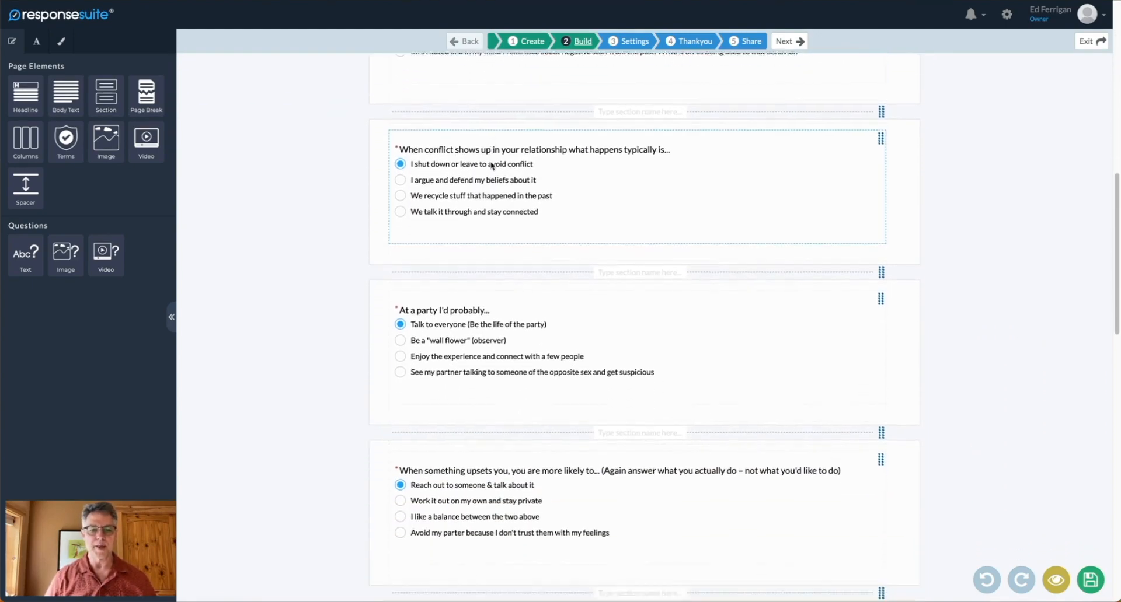
{"action": "scroll", "coordinate": [490, 166], "scroll_direction": "up", "scroll_amount": 20}
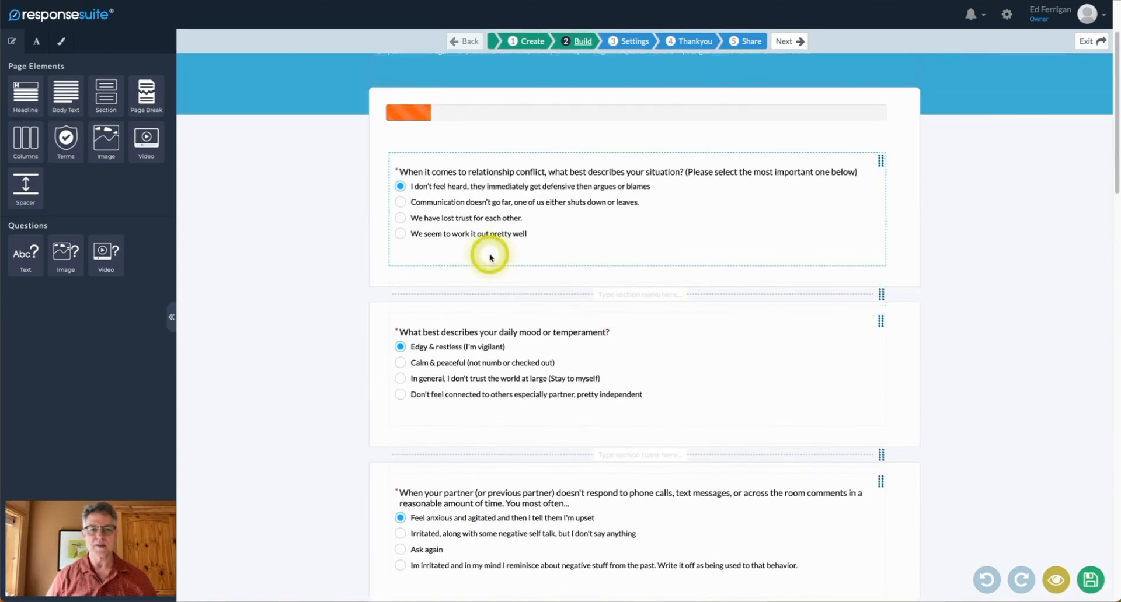
{"action": "scroll", "coordinate": [491, 255], "scroll_direction": "down", "scroll_amount": 1}
{"action": "scroll", "coordinate": [450, 192], "scroll_direction": "up", "scroll_amount": 3}
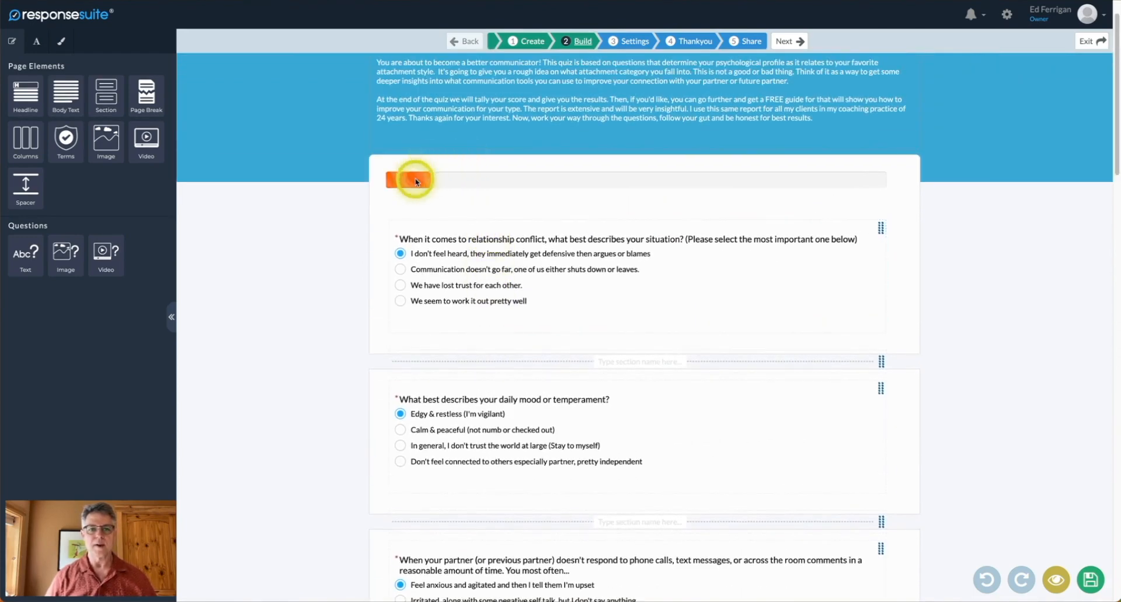
{"action": "left_click", "coordinate": [599, 182]}
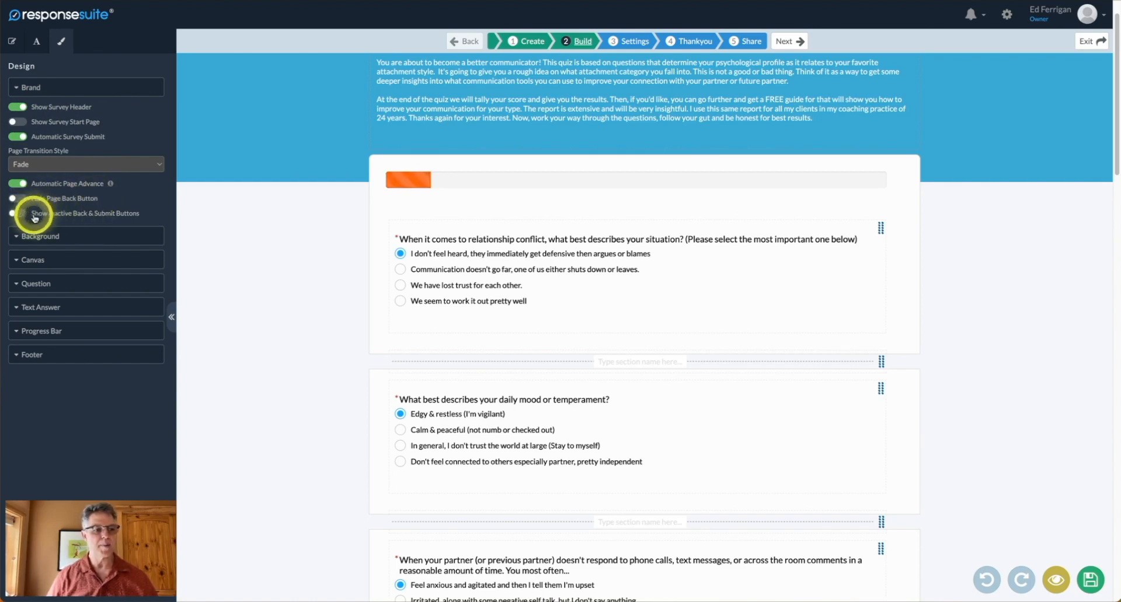
Review the Question and Text Answer design settings sections.
{"action": "scroll", "coordinate": [120, 216], "scroll_direction": "down", "scroll_amount": 1}
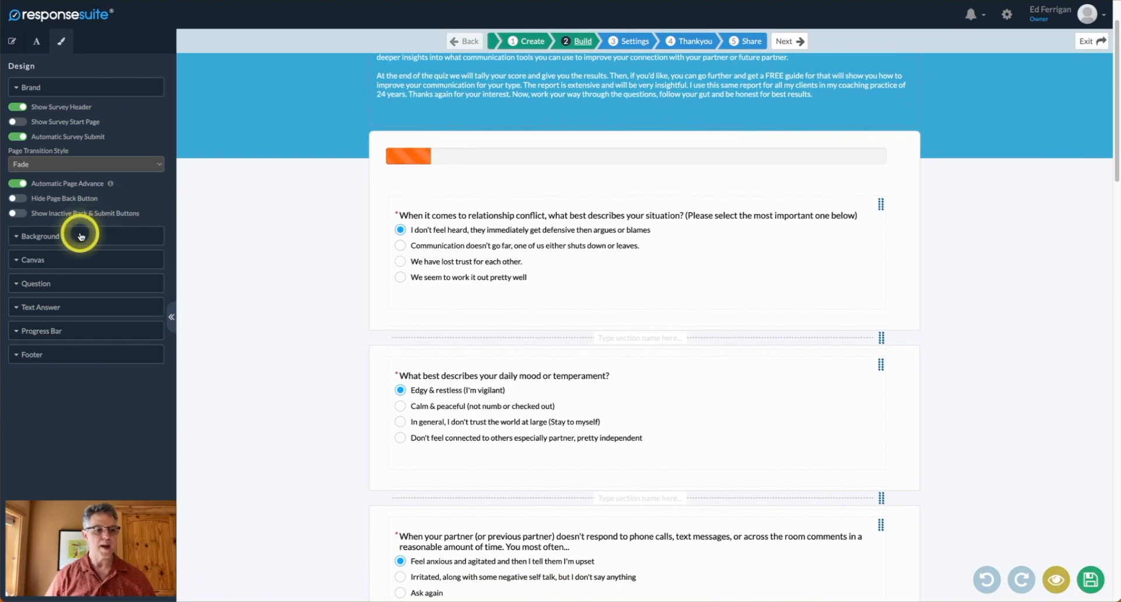
{"action": "left_click", "coordinate": [72, 285]}
{"action": "left_click", "coordinate": [72, 284]}
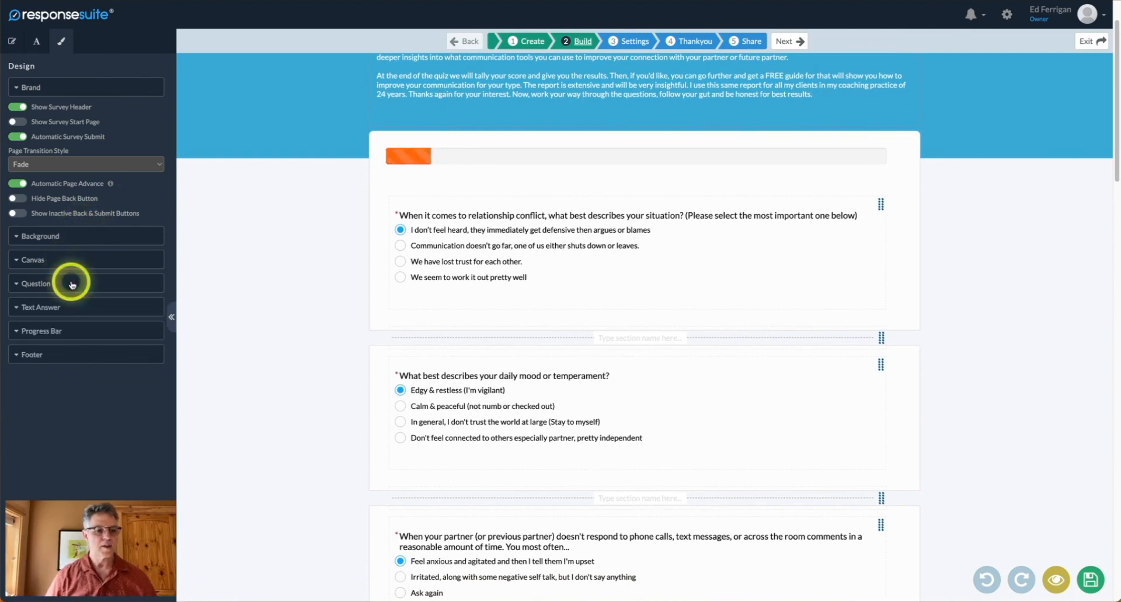
{"action": "left_click", "coordinate": [71, 284]}
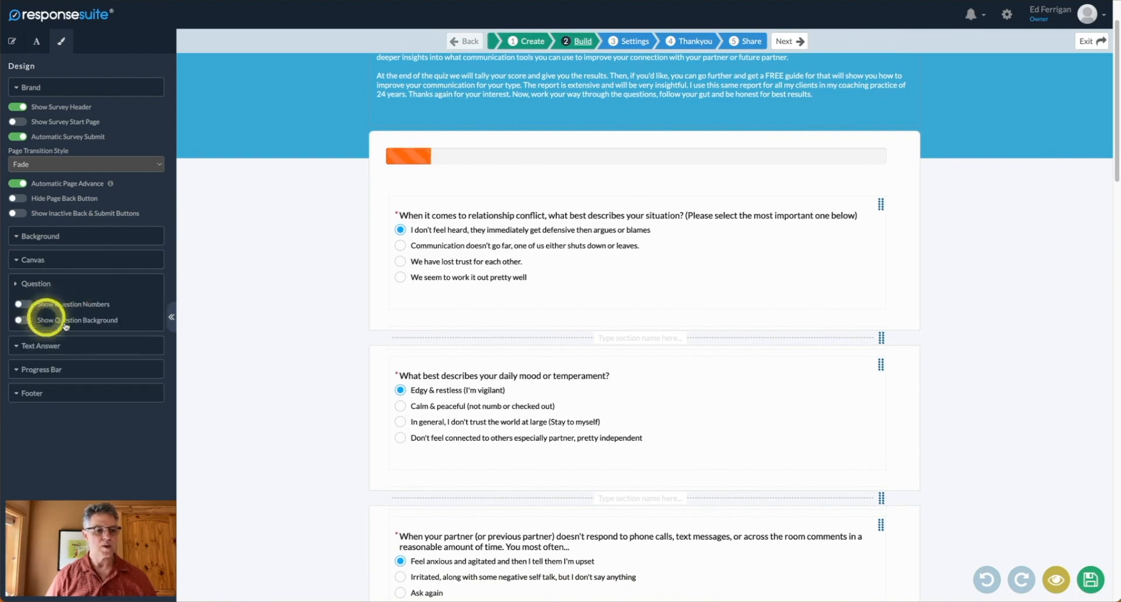
{"action": "left_click", "coordinate": [72, 285]}
{"action": "left_click", "coordinate": [79, 311]}
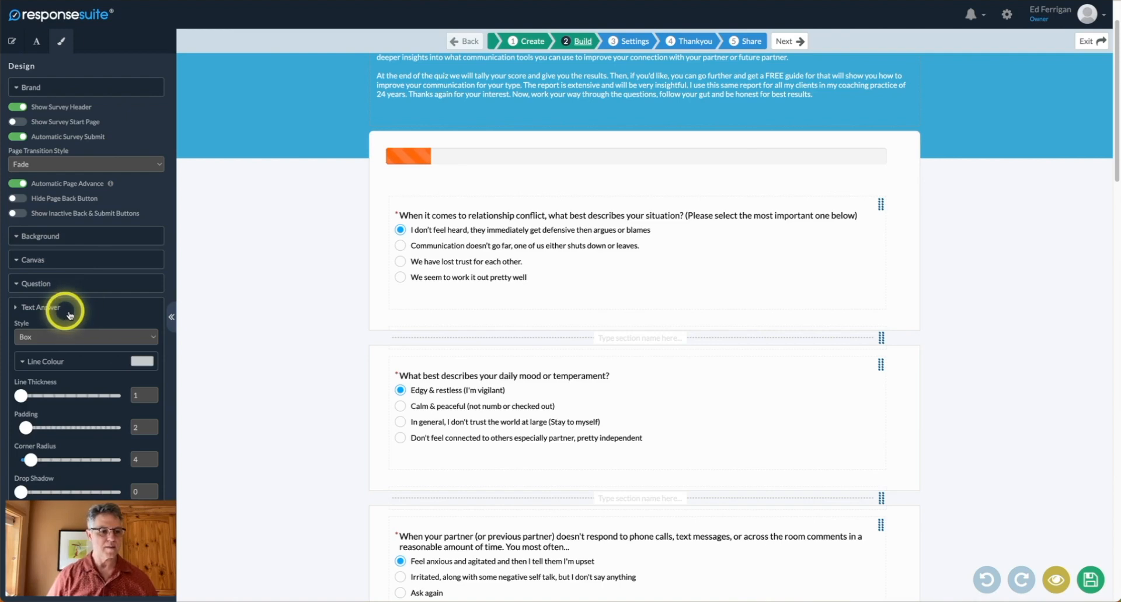
{"action": "left_click", "coordinate": [75, 316]}
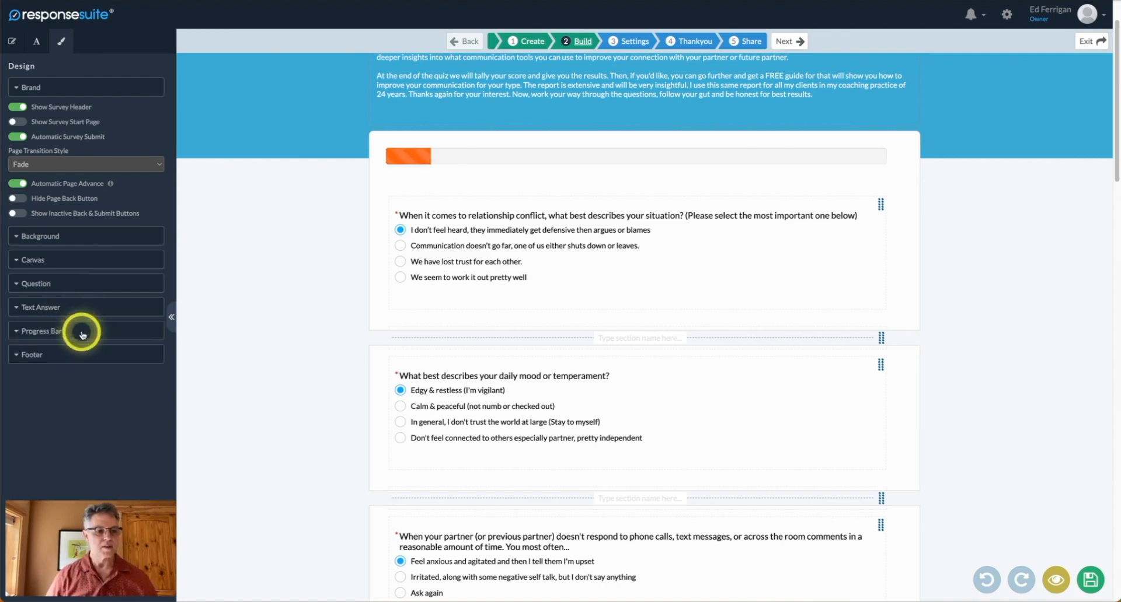
Keep the progress bar at the Top location, check the Footer settings, then show Text Styles.
{"action": "left_click", "coordinate": [81, 331]}
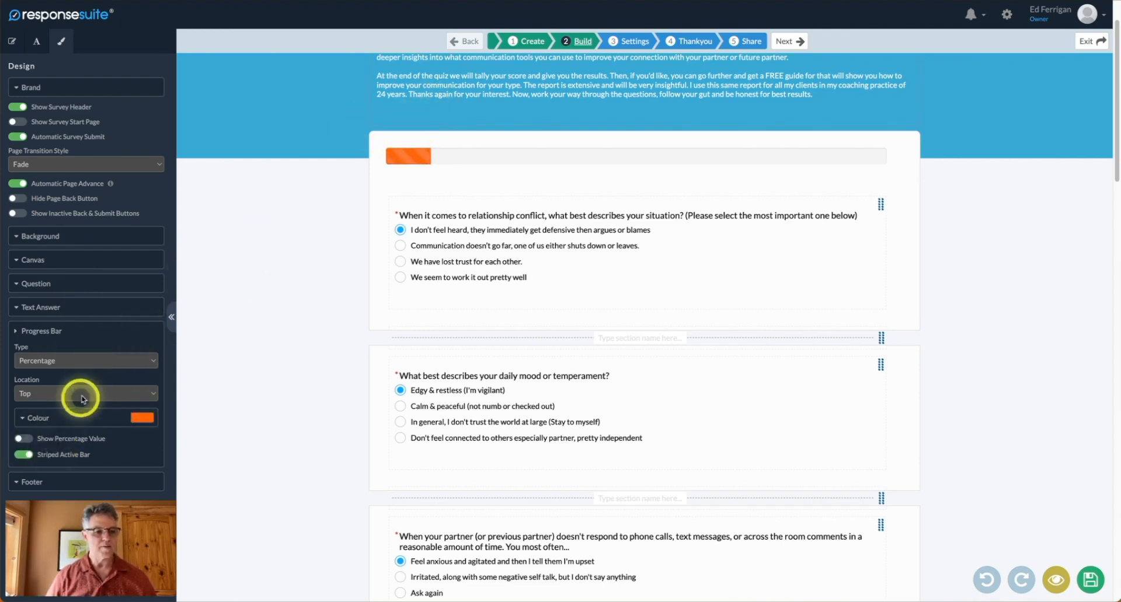
{"action": "left_click", "coordinate": [113, 394]}
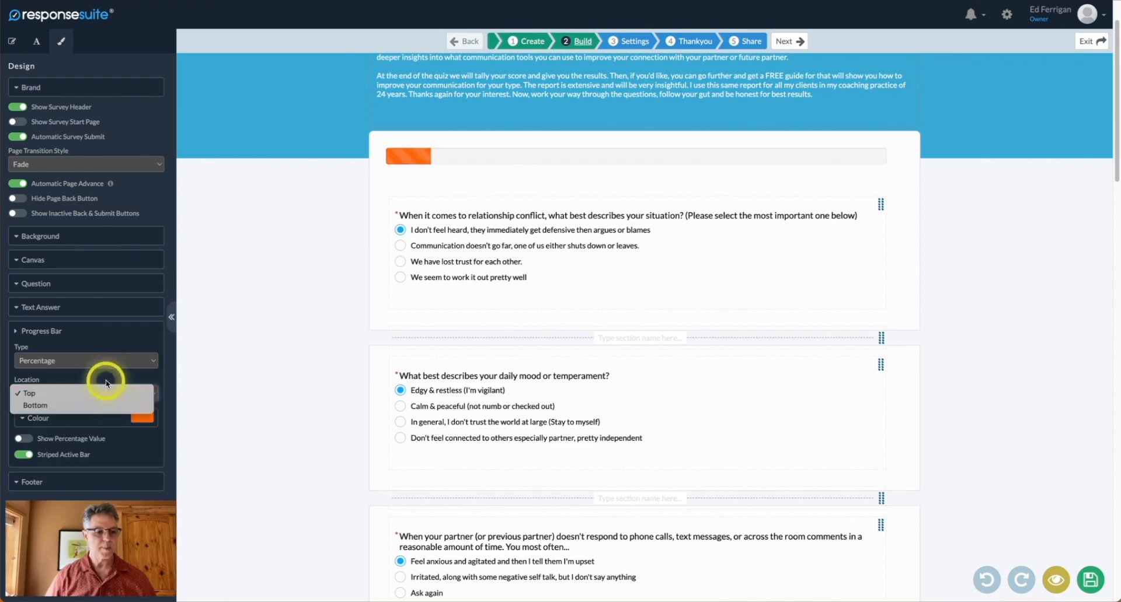
{"action": "left_click", "coordinate": [106, 385]}
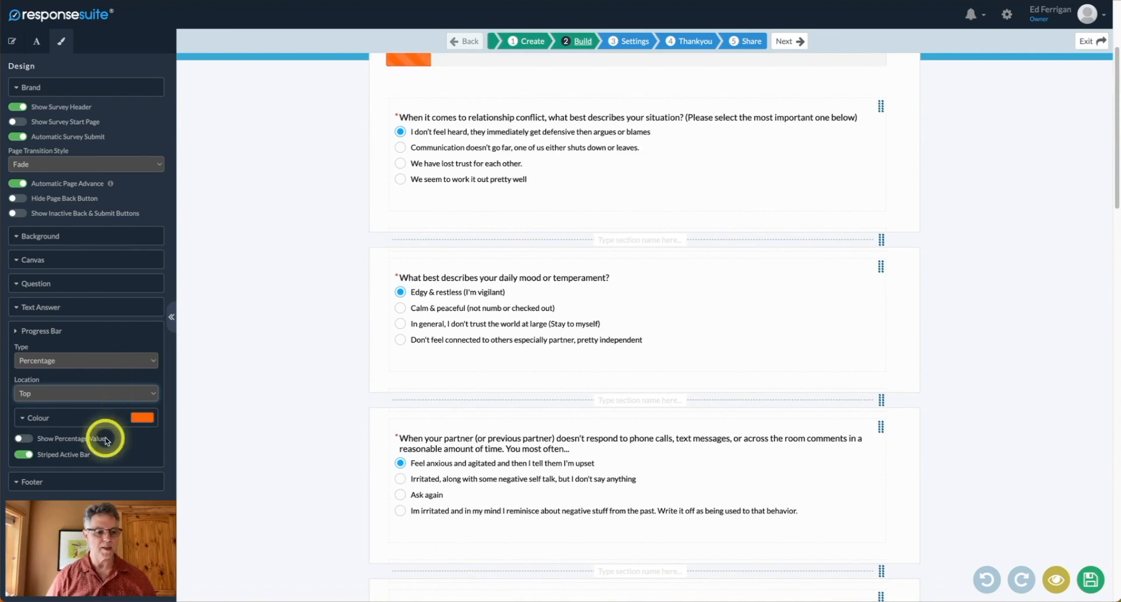
{"action": "left_click", "coordinate": [97, 481]}
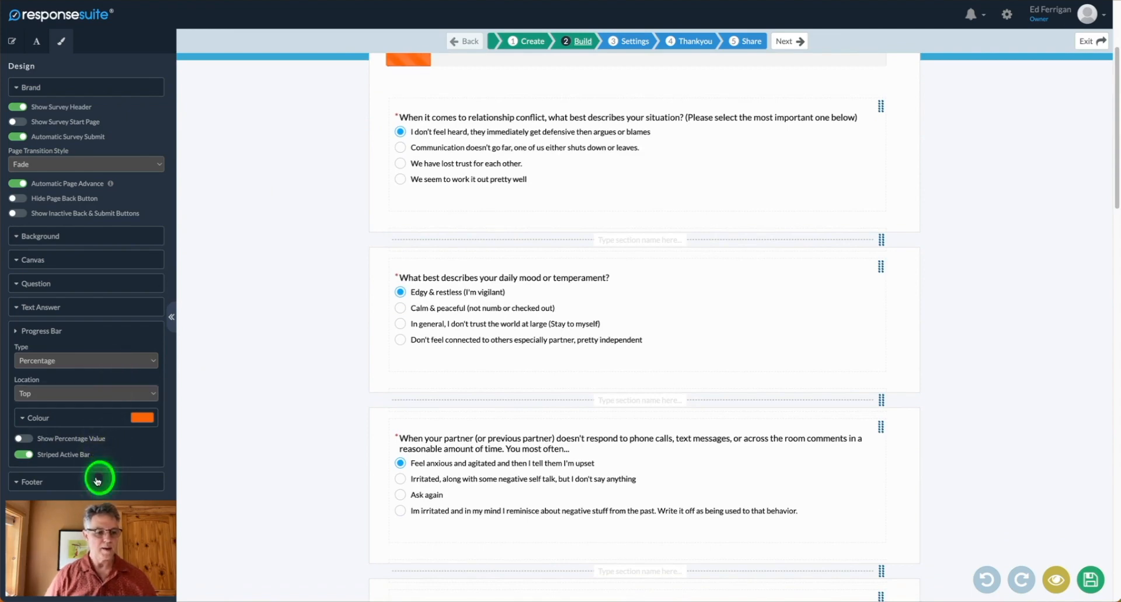
{"action": "scroll", "coordinate": [97, 482], "scroll_direction": "down", "scroll_amount": 1}
{"action": "scroll", "coordinate": [108, 349], "scroll_direction": "up", "scroll_amount": 1}
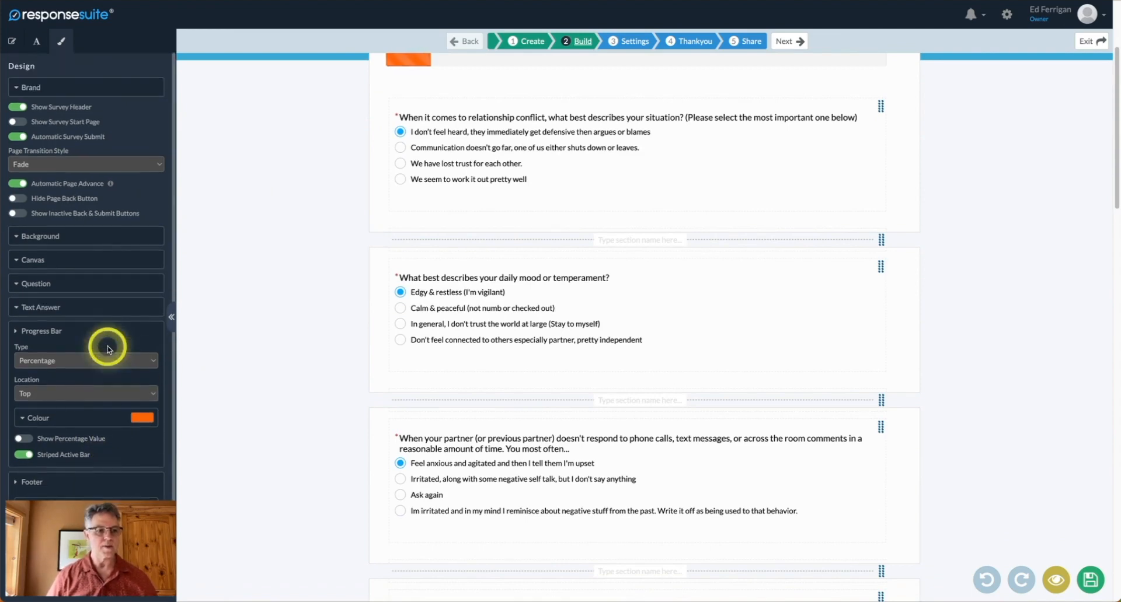
{"action": "left_click", "coordinate": [29, 45]}
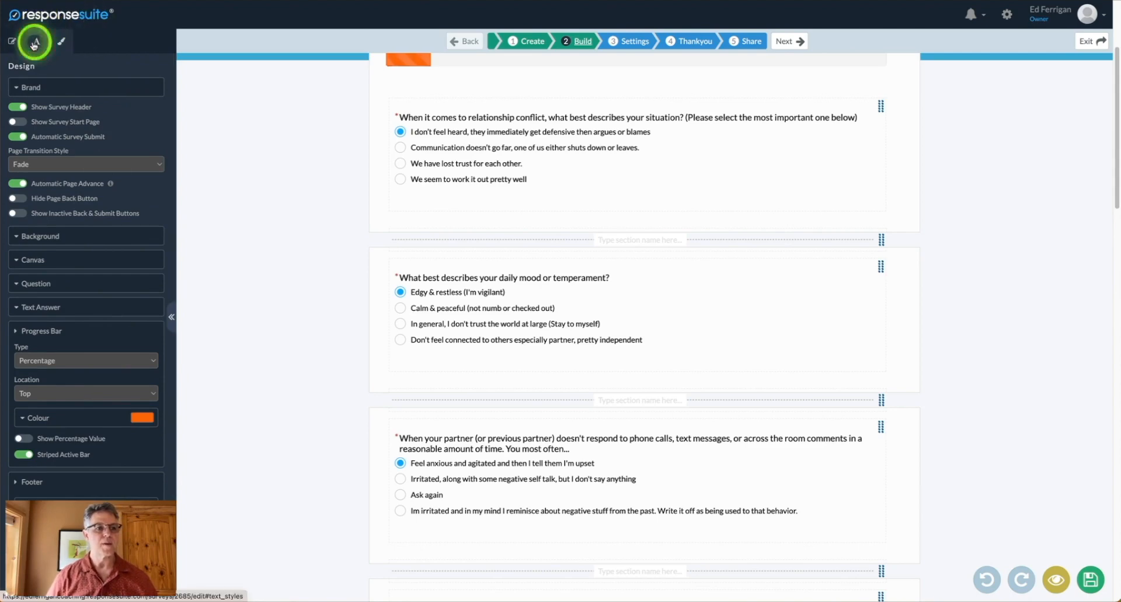
Scroll the CME-CommunicationType preview down to its last question, then move on to Settings.
{"action": "left_click", "coordinate": [13, 42]}
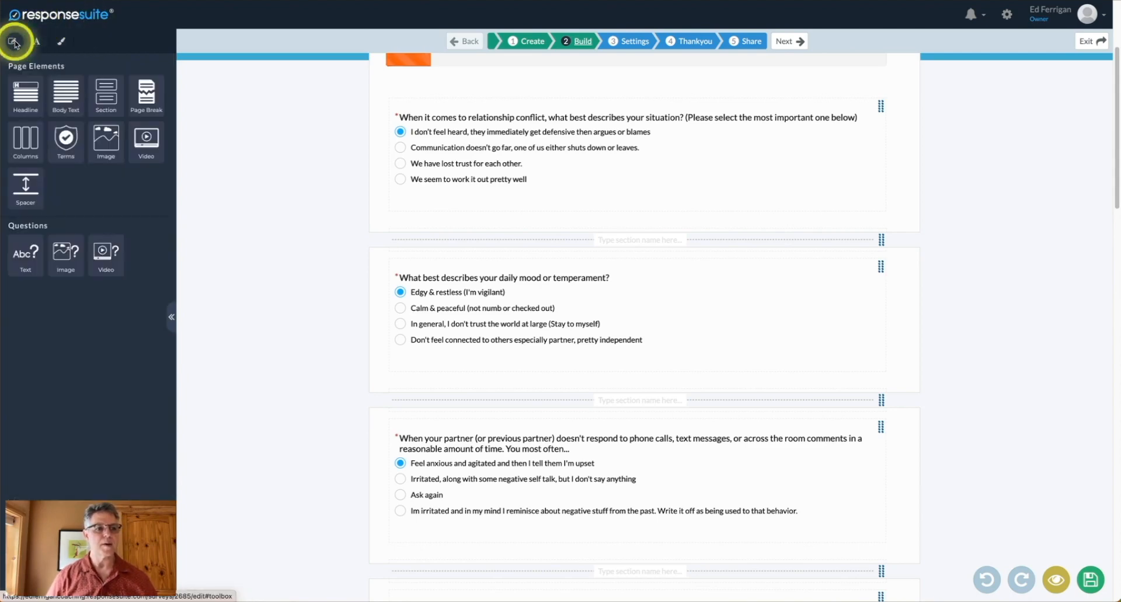
{"action": "scroll", "coordinate": [625, 190], "scroll_direction": "up", "scroll_amount": 3}
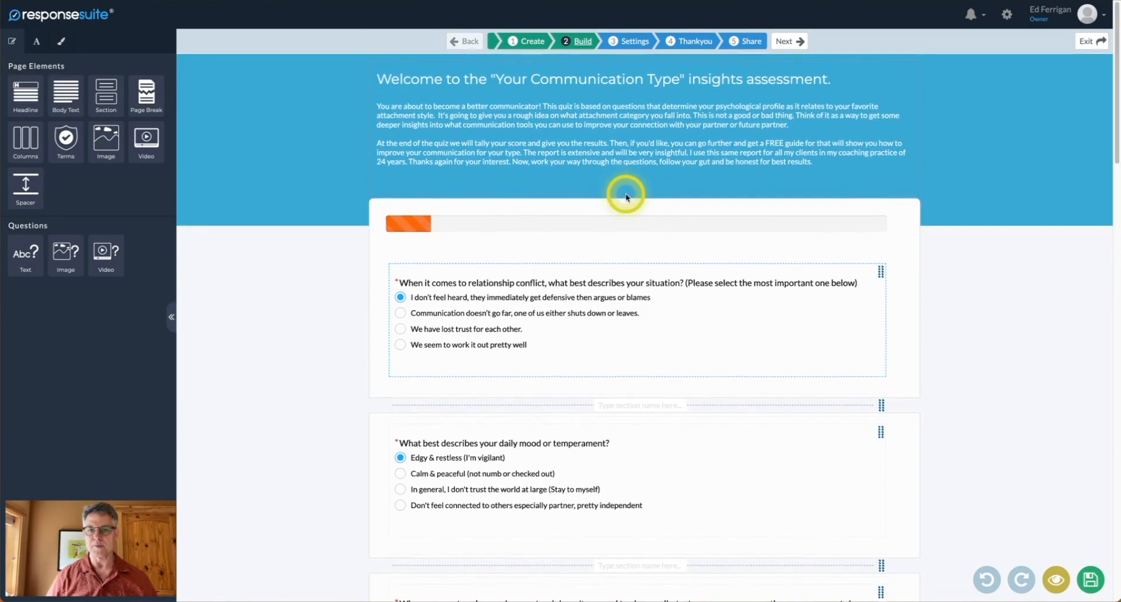
{"action": "scroll", "coordinate": [626, 198], "scroll_direction": "down", "scroll_amount": 3}
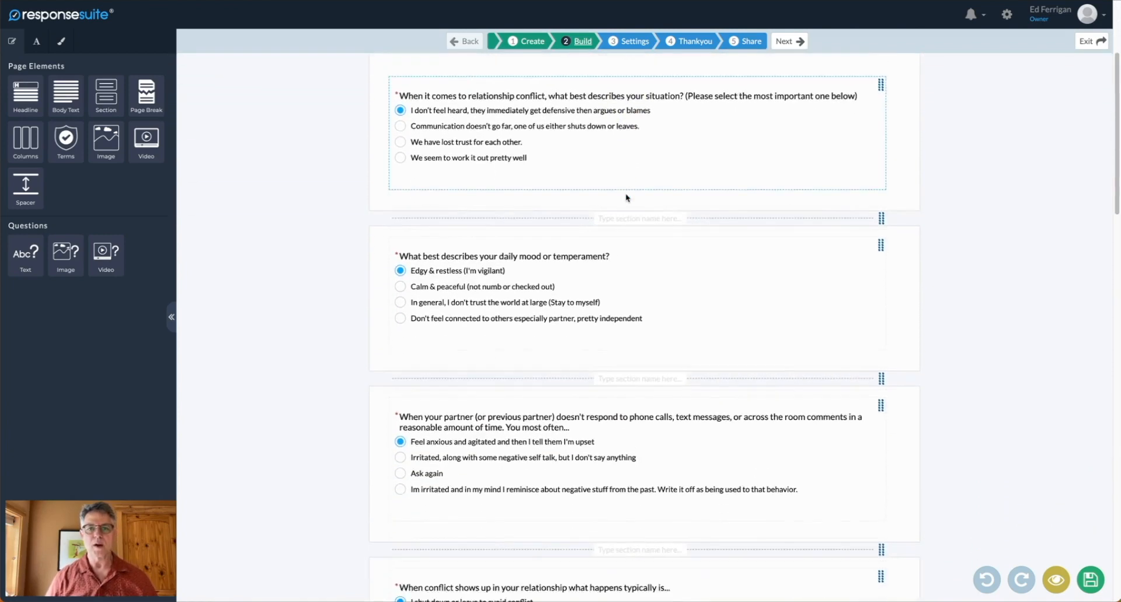
{"action": "scroll", "coordinate": [626, 197], "scroll_direction": "down", "scroll_amount": 8}
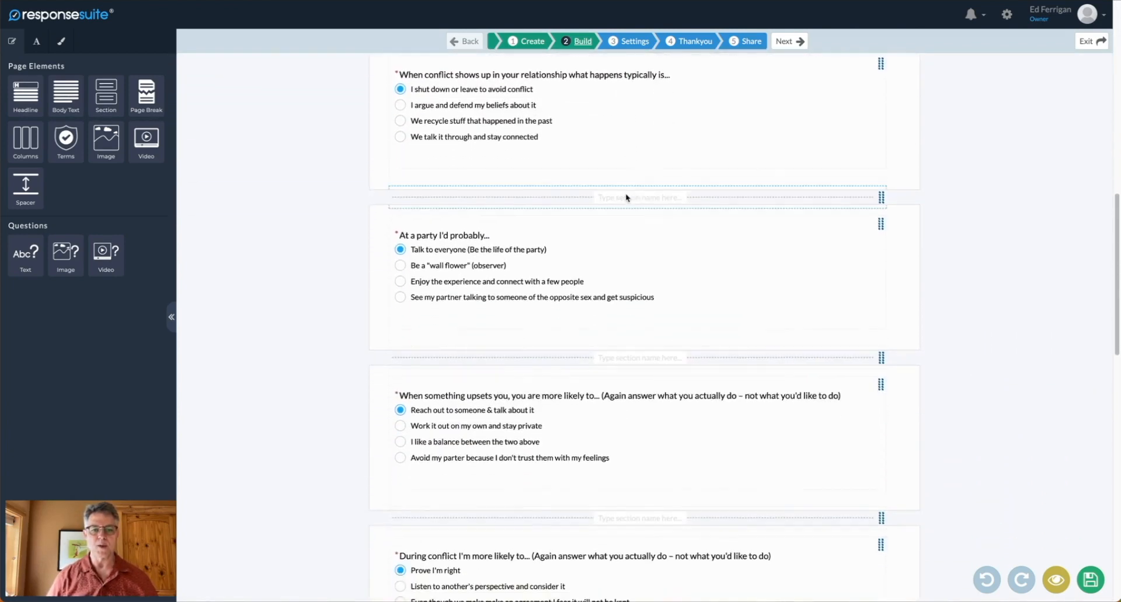
{"action": "scroll", "coordinate": [625, 197], "scroll_direction": "down", "scroll_amount": 2}
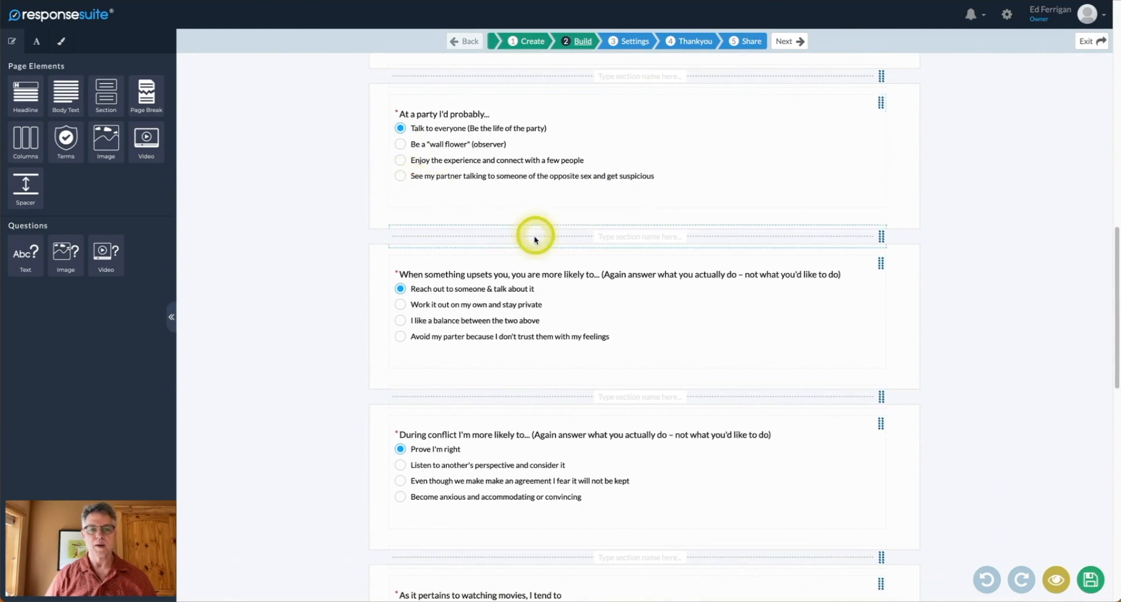
{"action": "scroll", "coordinate": [535, 239], "scroll_direction": "down", "scroll_amount": 4}
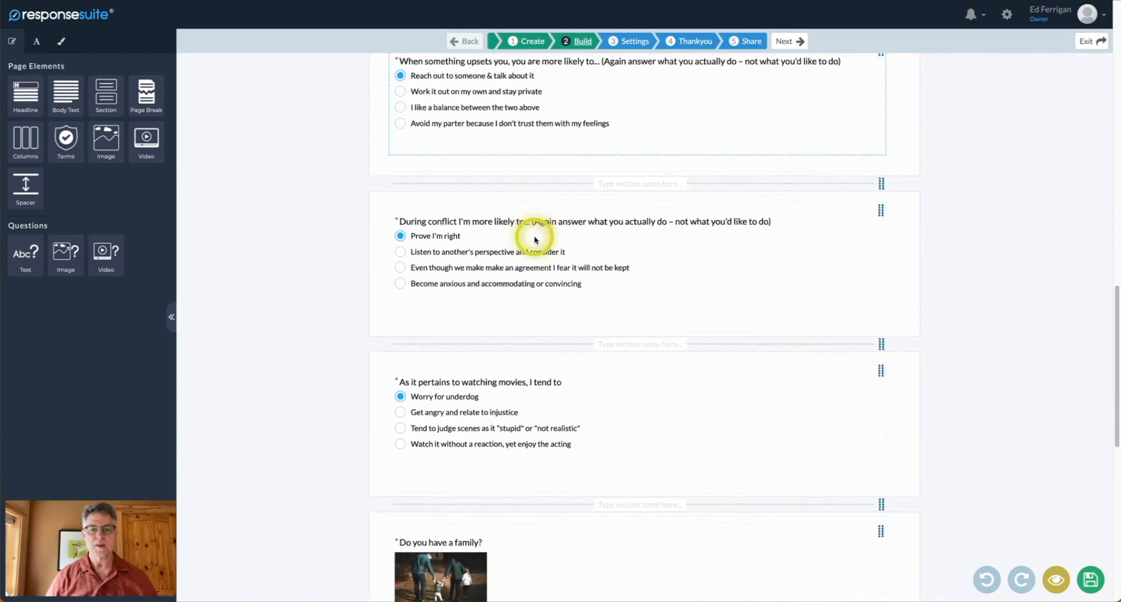
{"action": "scroll", "coordinate": [535, 240], "scroll_direction": "down", "scroll_amount": 5}
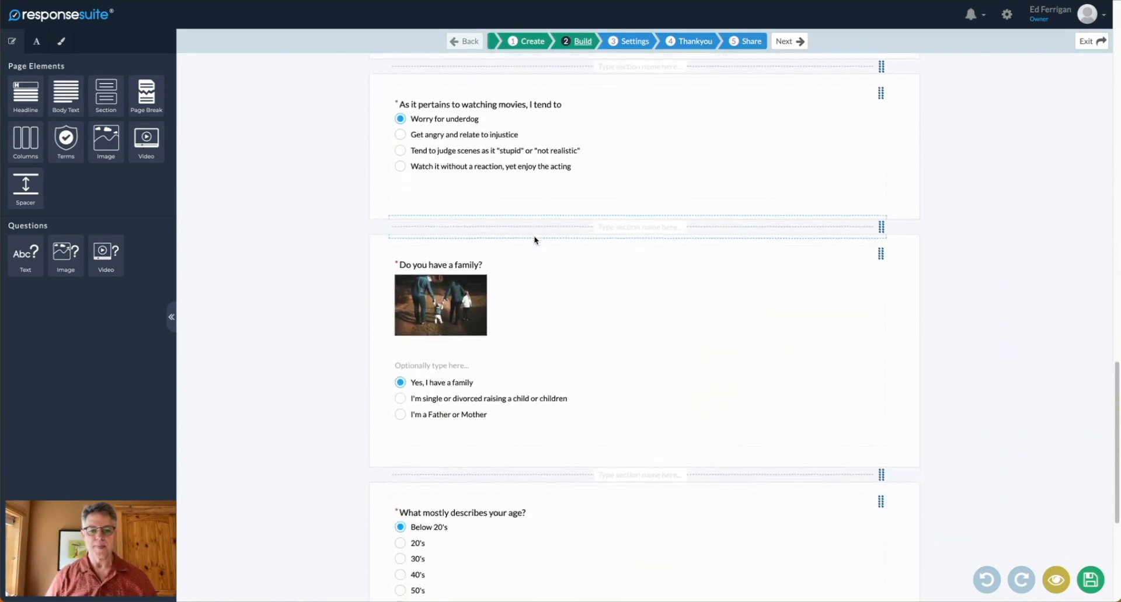
{"action": "scroll", "coordinate": [535, 239], "scroll_direction": "down", "scroll_amount": 5}
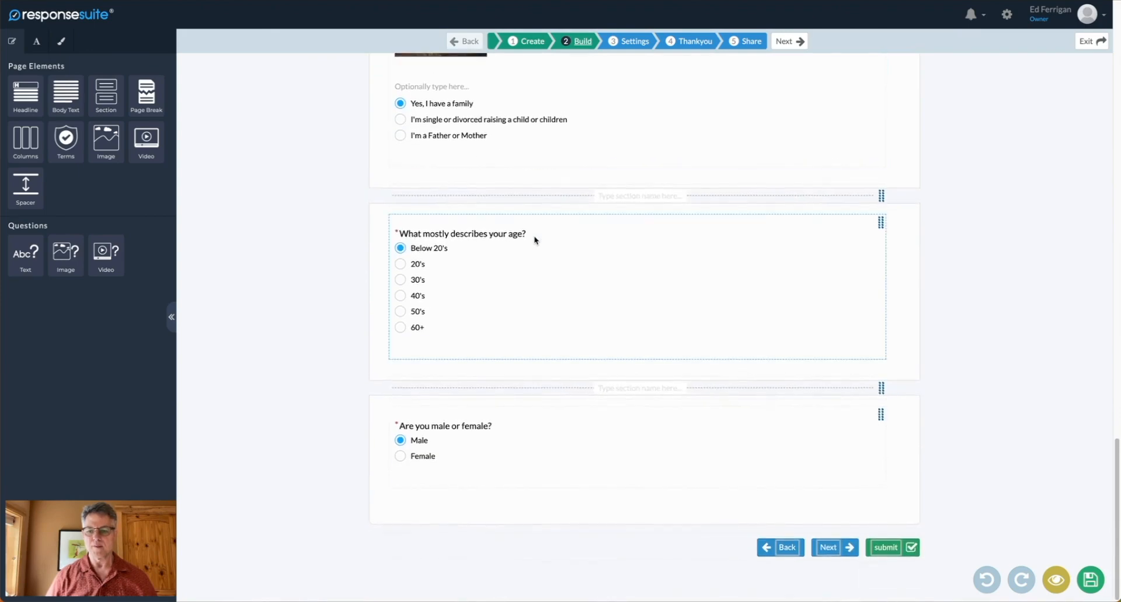
{"action": "scroll", "coordinate": [535, 240], "scroll_direction": "up", "scroll_amount": 20}
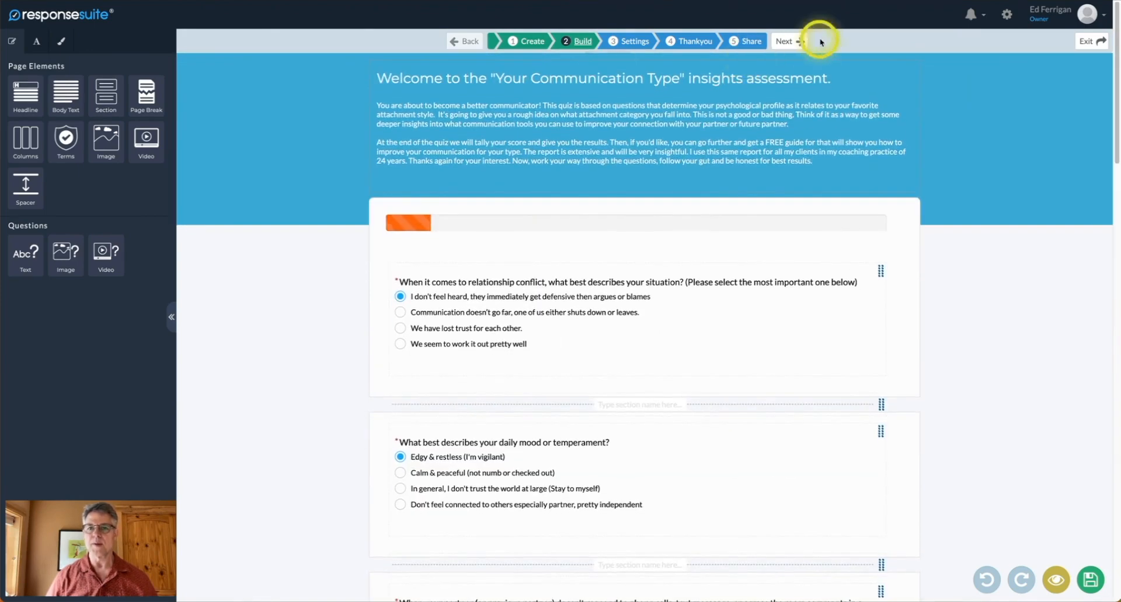
{"action": "left_click", "coordinate": [791, 43]}
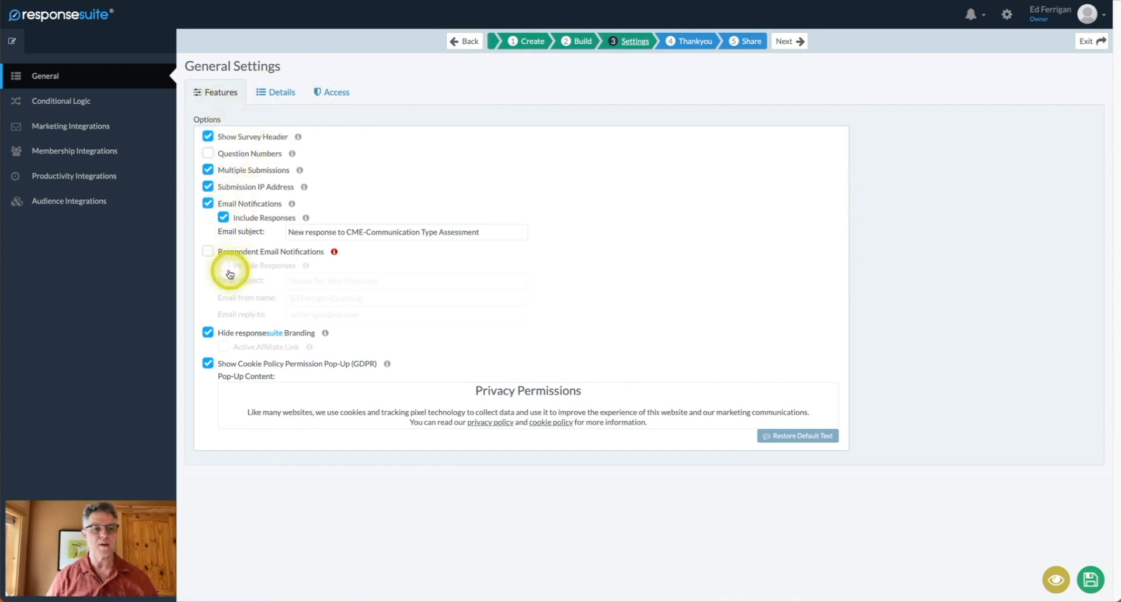
Review the Details, Access, Features and Conditional Logic settings, then advance to the Thankyou step.
{"action": "left_click", "coordinate": [270, 94]}
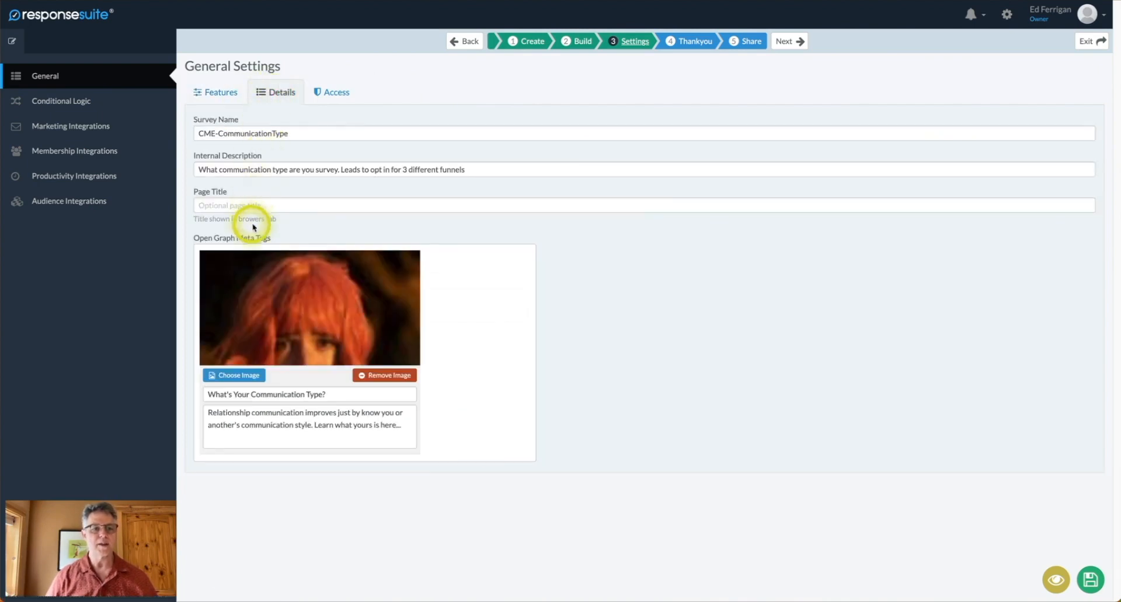
{"action": "left_click", "coordinate": [332, 97]}
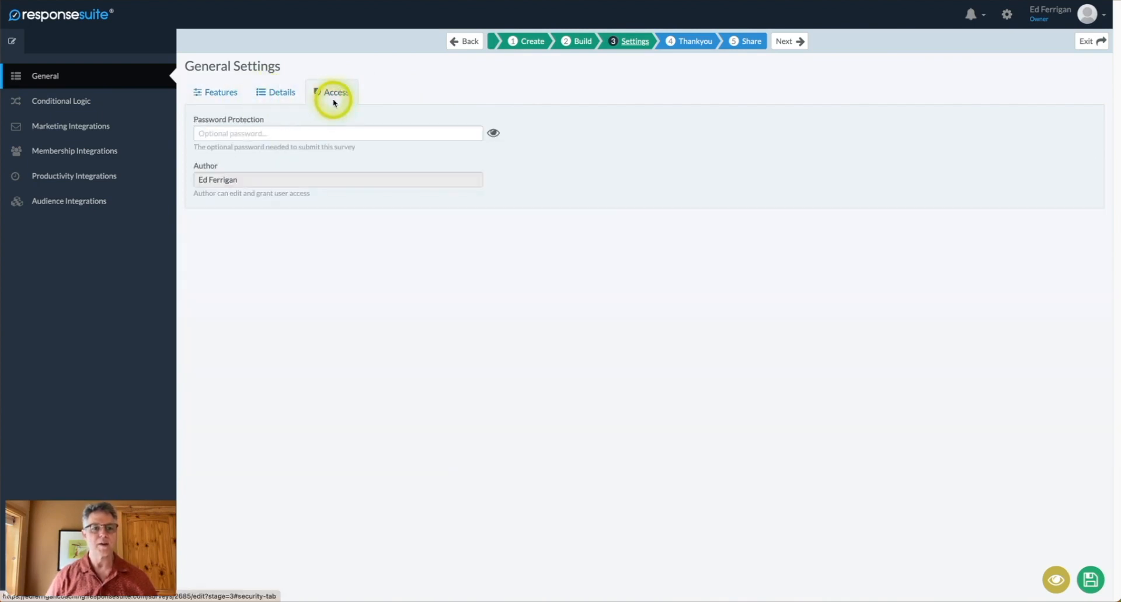
{"action": "left_click", "coordinate": [211, 92]}
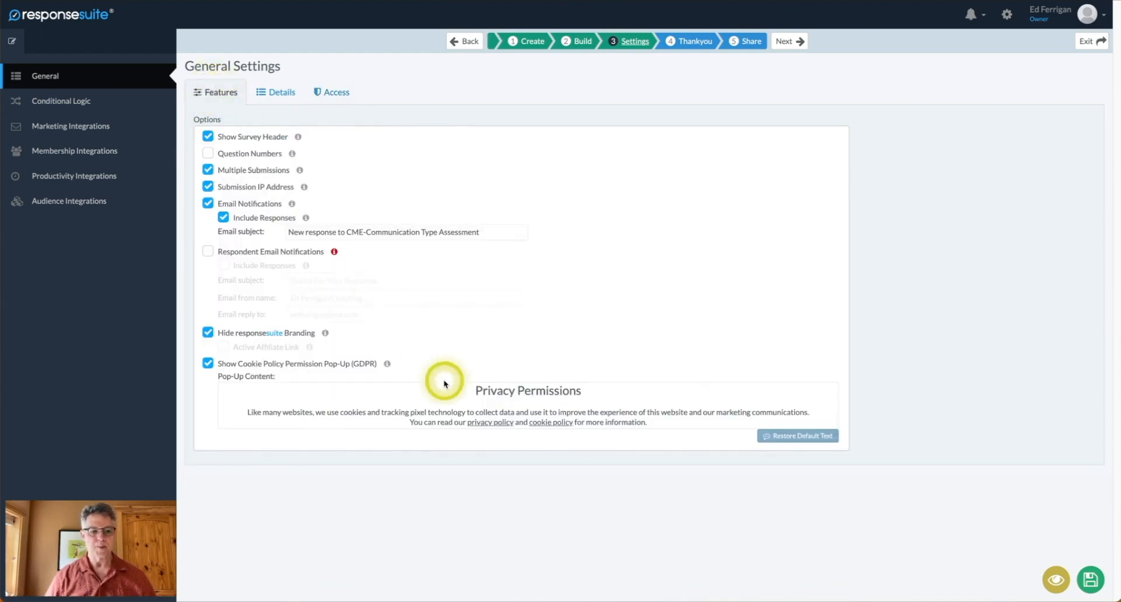
{"action": "scroll", "coordinate": [539, 401], "scroll_direction": "down", "scroll_amount": 1}
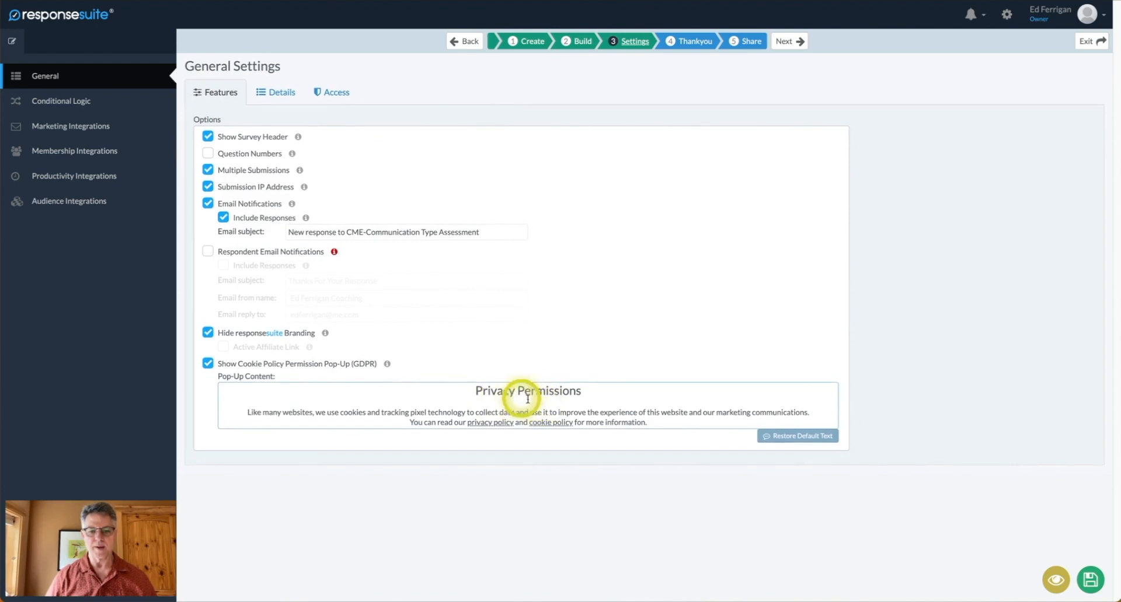
{"action": "left_click", "coordinate": [66, 106]}
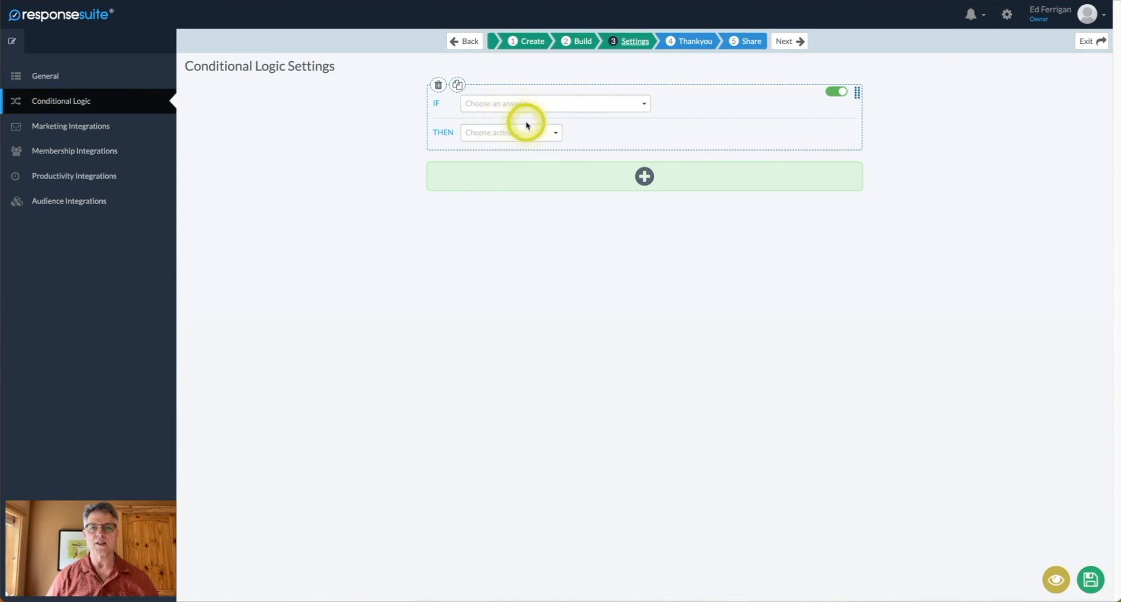
{"action": "left_click", "coordinate": [69, 77]}
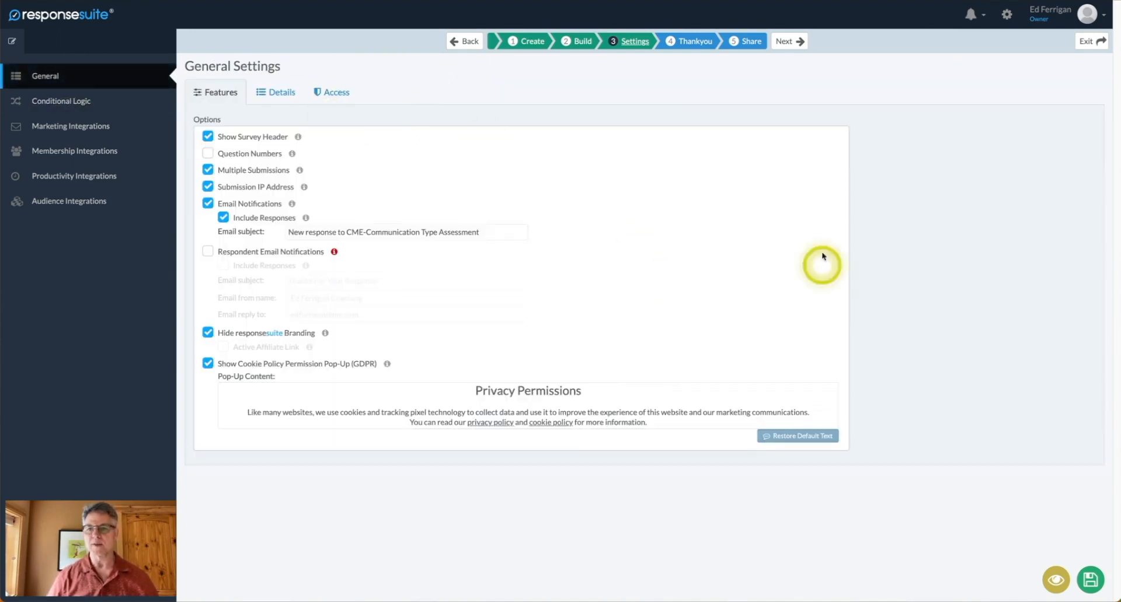
{"action": "left_click", "coordinate": [785, 42]}
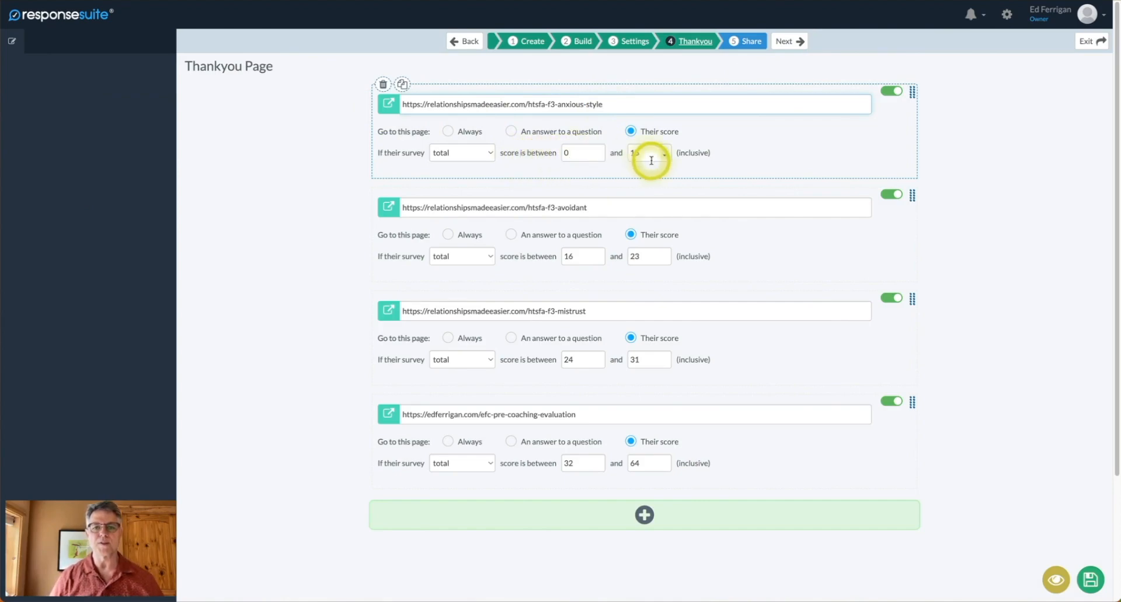
Scroll through the score-based redirect rules and select the whole htsfa-f3-mistrust URL for scores 24–31.
{"action": "scroll", "coordinate": [493, 189], "scroll_direction": "down", "scroll_amount": 1}
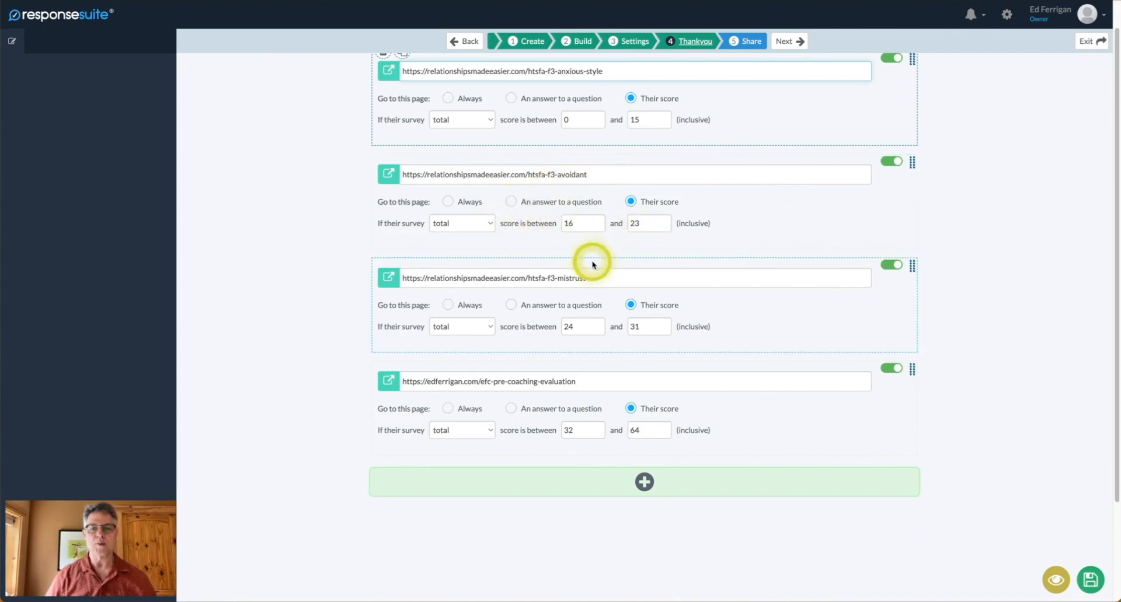
{"action": "scroll", "coordinate": [592, 264], "scroll_direction": "down", "scroll_amount": 1}
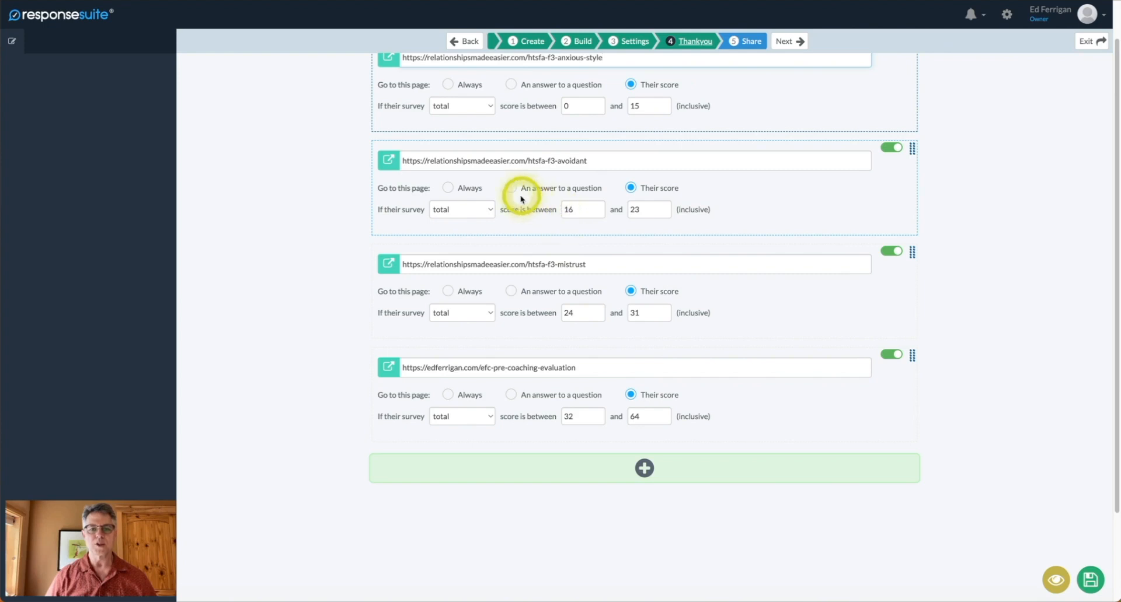
{"action": "scroll", "coordinate": [519, 204], "scroll_direction": "down", "scroll_amount": 1}
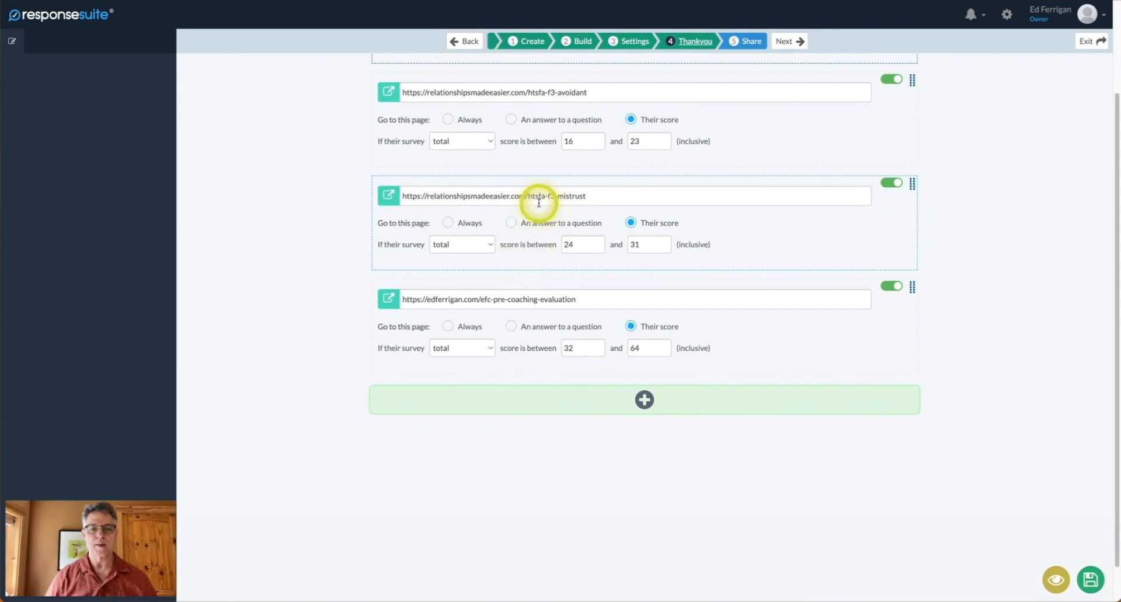
{"action": "left_click", "coordinate": [534, 198]}
{"action": "triple_click", "coordinate": [531, 197]}
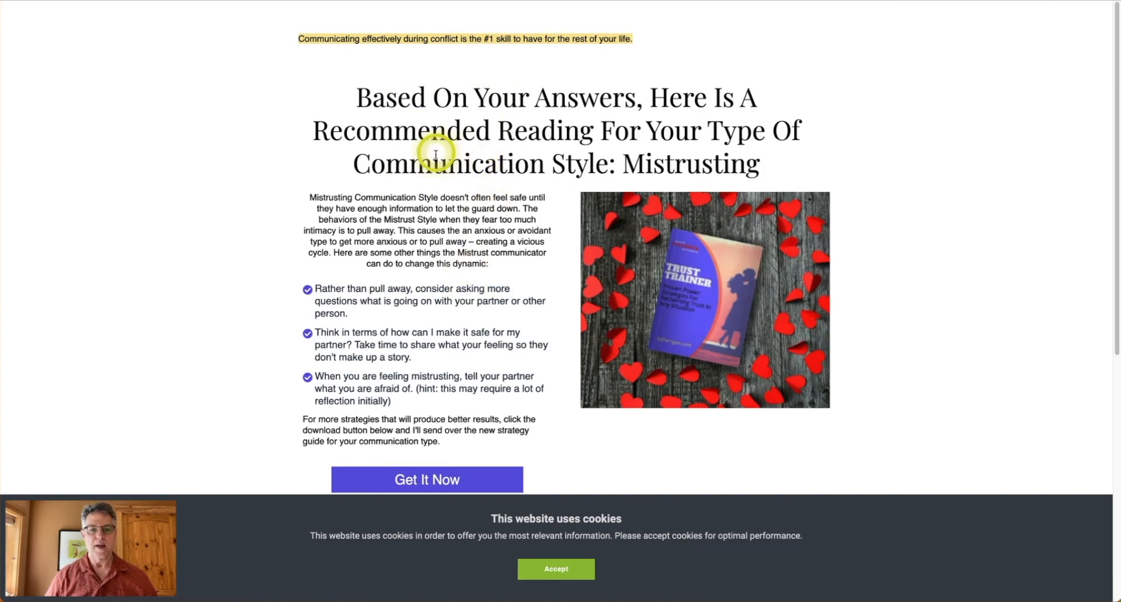
Accept the cookie notice and review the Mistrusting tips, Trust Trainer offer and testimonials.
{"action": "left_click", "coordinate": [559, 570]}
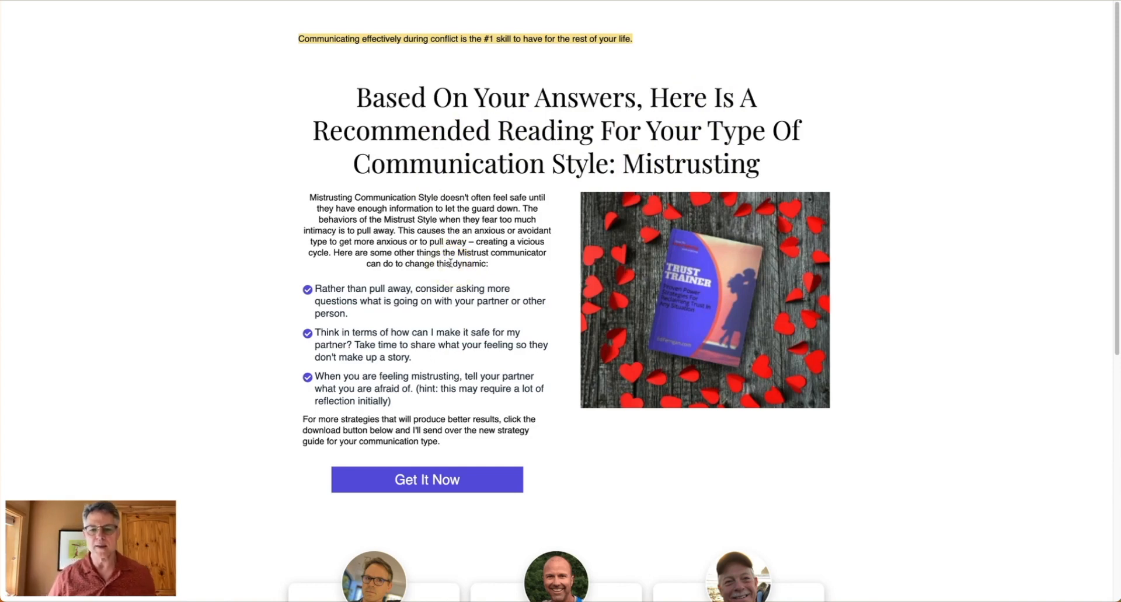
{"action": "scroll", "coordinate": [450, 264], "scroll_direction": "down", "scroll_amount": 3}
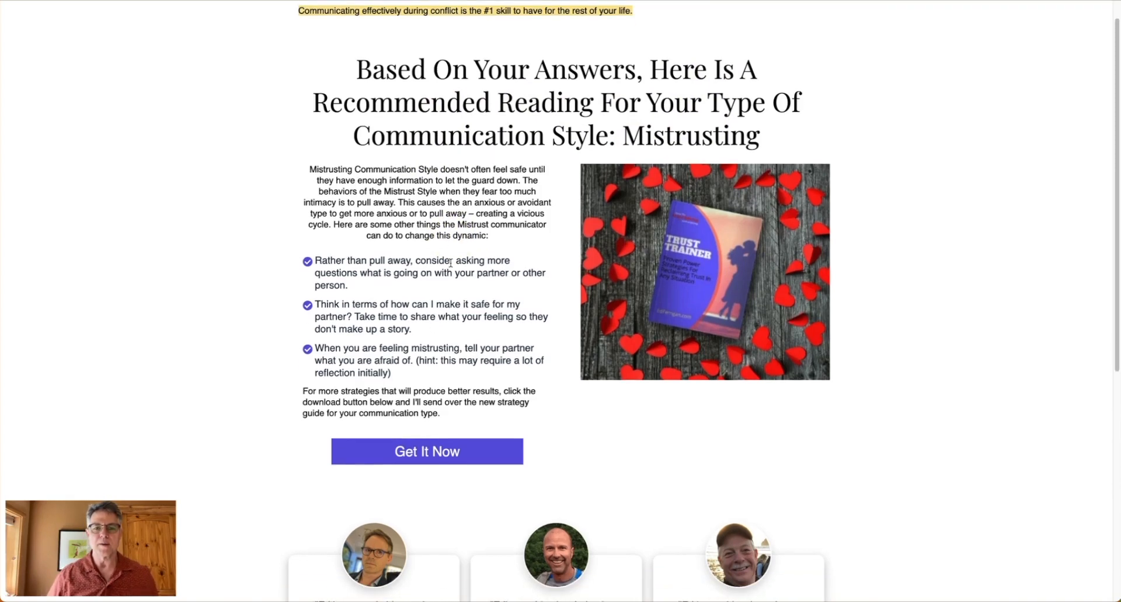
{"action": "scroll", "coordinate": [450, 263], "scroll_direction": "down", "scroll_amount": 1}
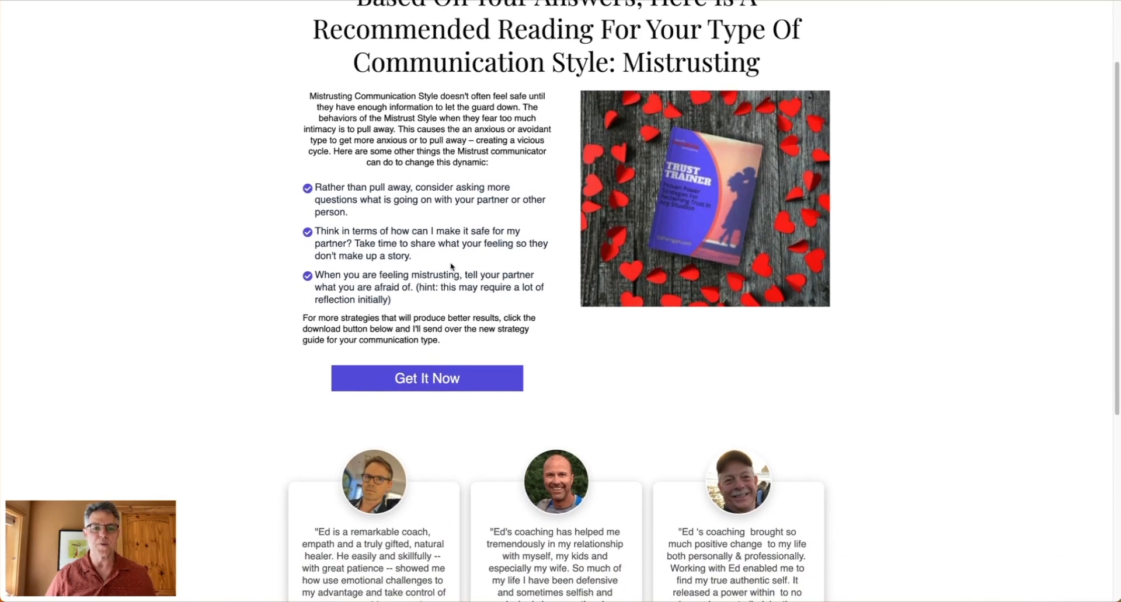
{"action": "scroll", "coordinate": [450, 263], "scroll_direction": "up", "scroll_amount": 3}
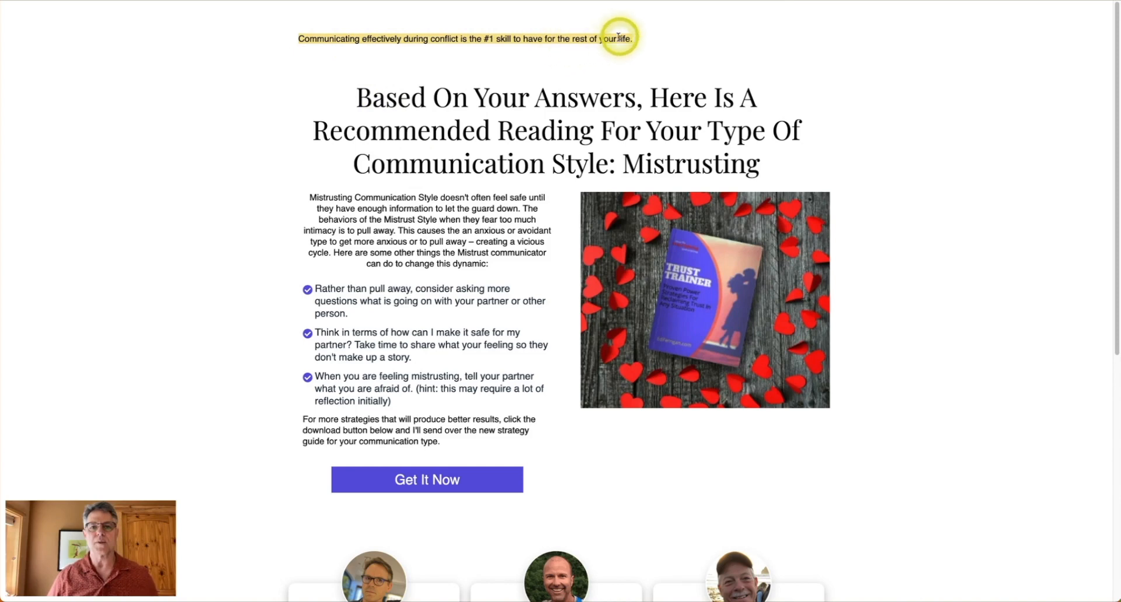
{"action": "scroll", "coordinate": [419, 173], "scroll_direction": "down", "scroll_amount": 1}
{"action": "scroll", "coordinate": [419, 172], "scroll_direction": "down", "scroll_amount": 4}
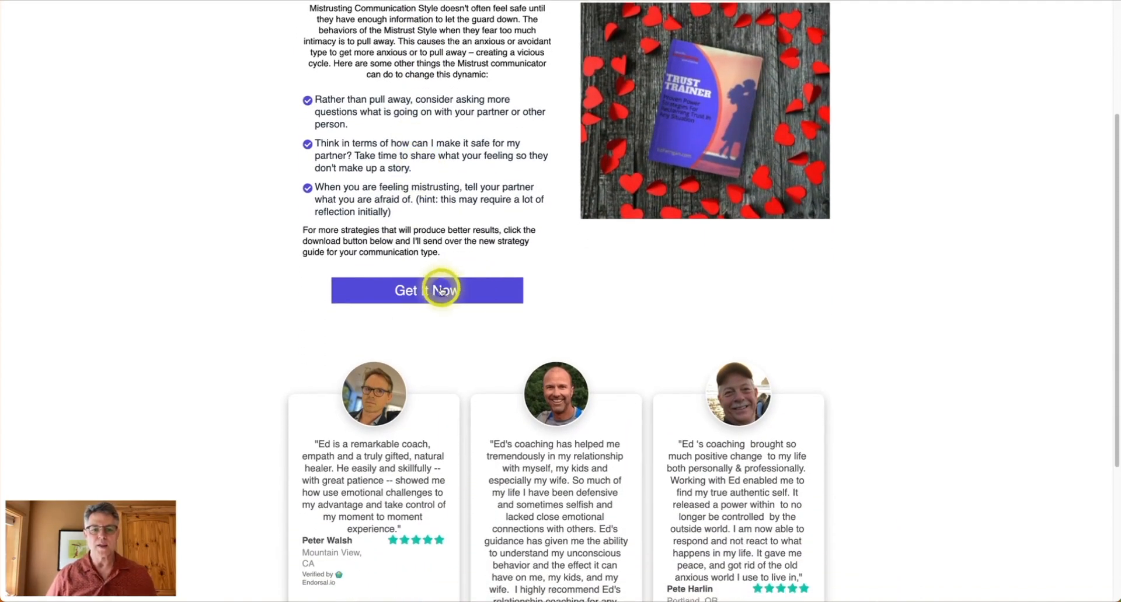
{"action": "scroll", "coordinate": [414, 175], "scroll_direction": "up", "scroll_amount": 2}
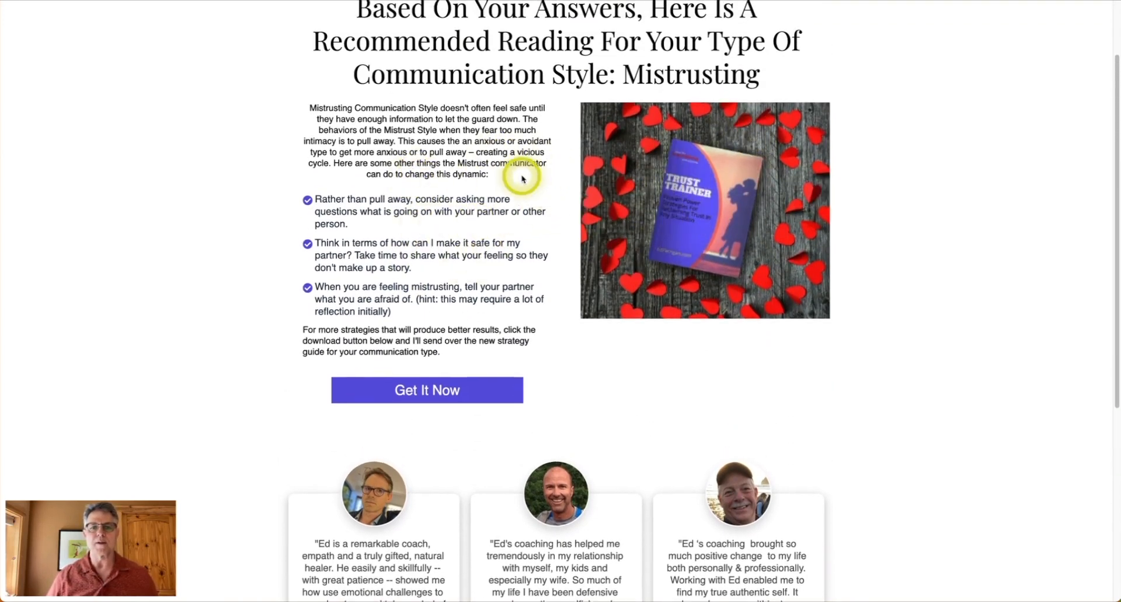
{"action": "scroll", "coordinate": [520, 173], "scroll_direction": "up", "scroll_amount": 2}
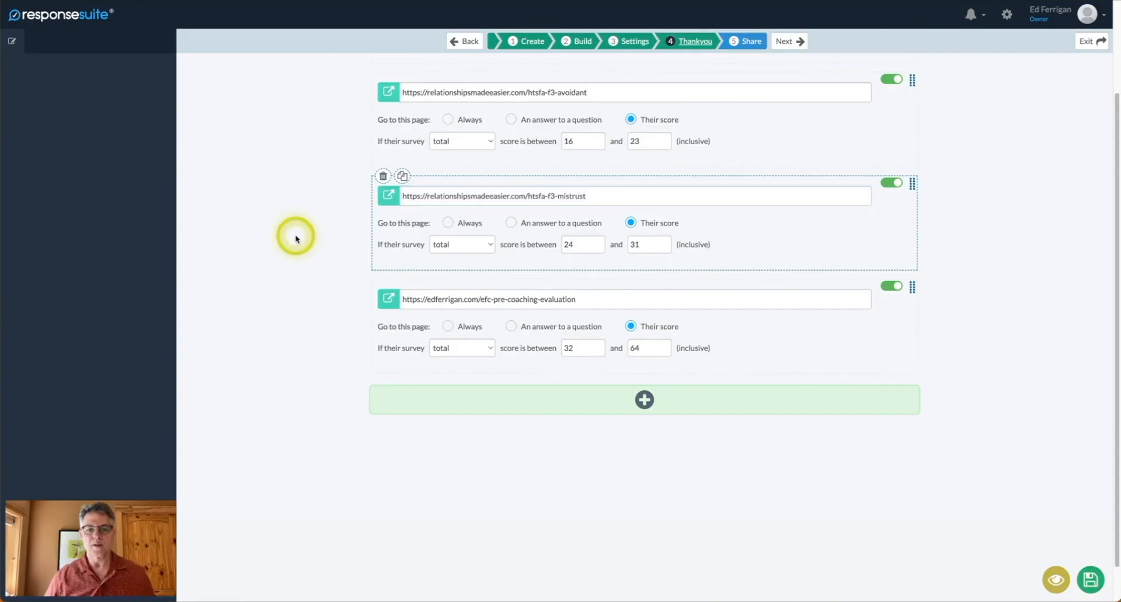
Leave the Thankyou redirect rules and advance the survey editor to Share Settings.
{"action": "scroll", "coordinate": [293, 237], "scroll_direction": "up", "scroll_amount": 3}
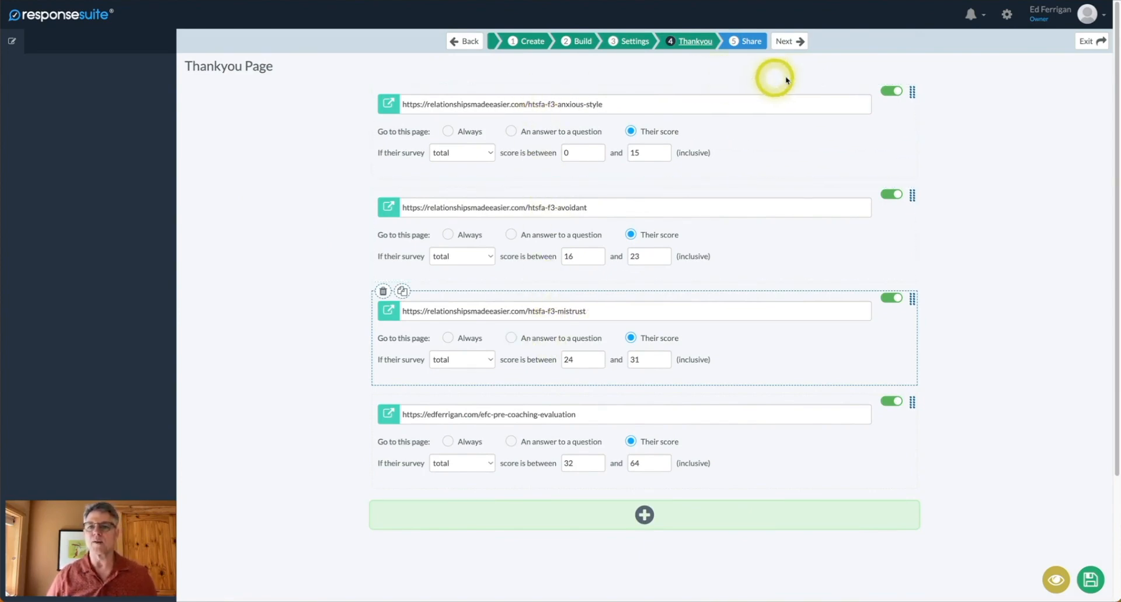
{"action": "left_click", "coordinate": [786, 47]}
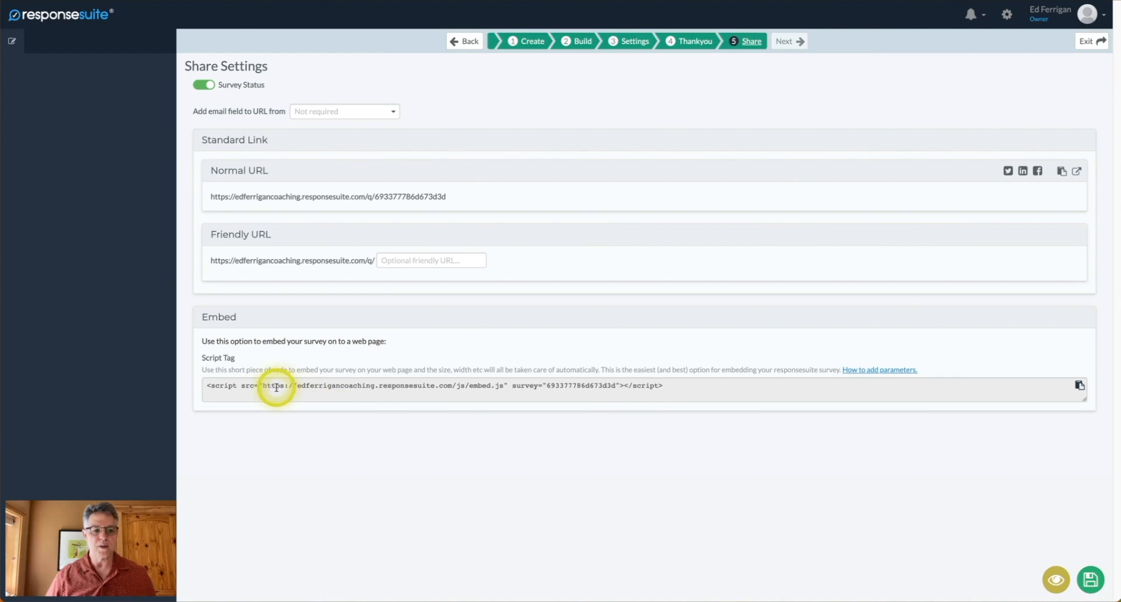
Select the survey's embed.js script tag for copying, then exit the editor toward the surveys list.
{"action": "left_click", "coordinate": [276, 388]}
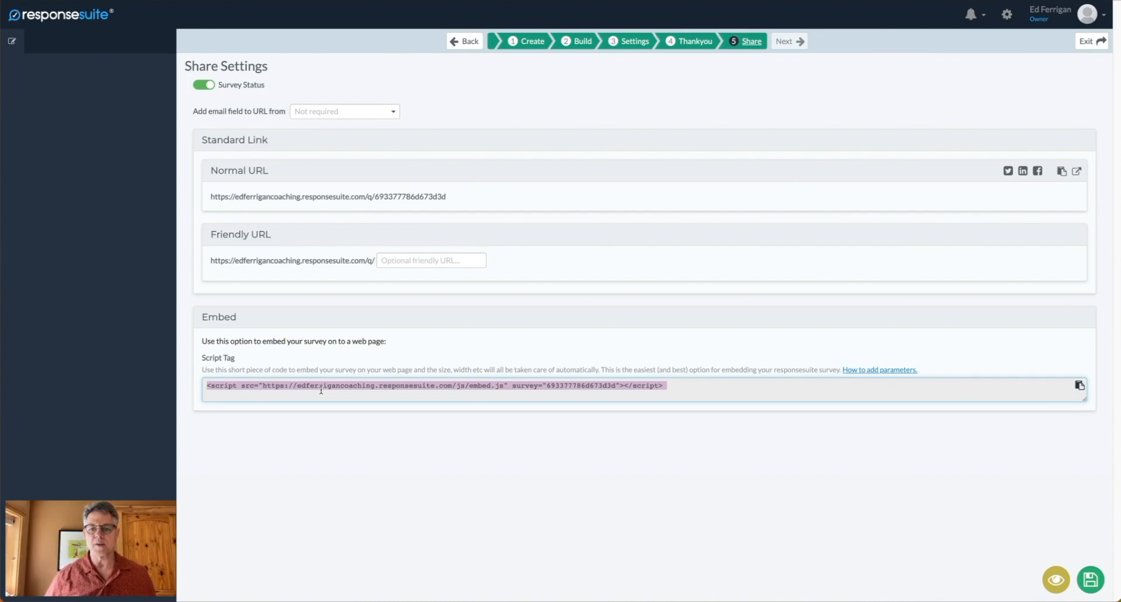
{"action": "left_click", "coordinate": [401, 41]}
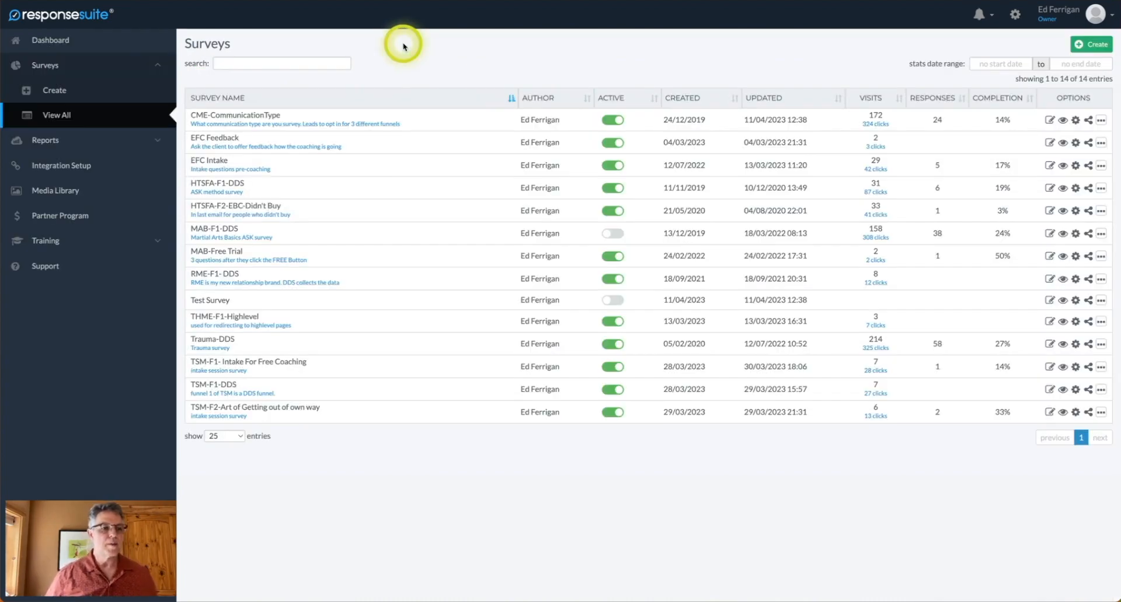